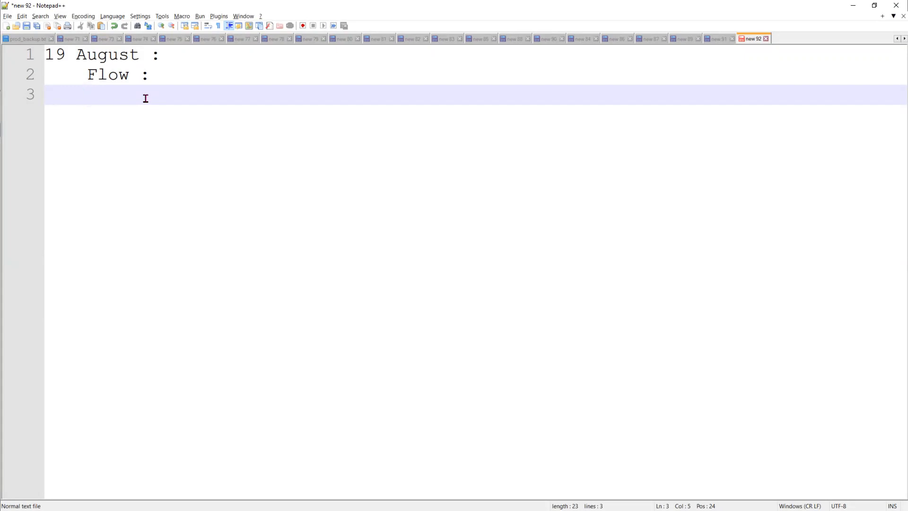
Add blank lines under 'Flow :' and write 'How to call subflow' on line 4, discarding trial text
key("Return")
key("Return")
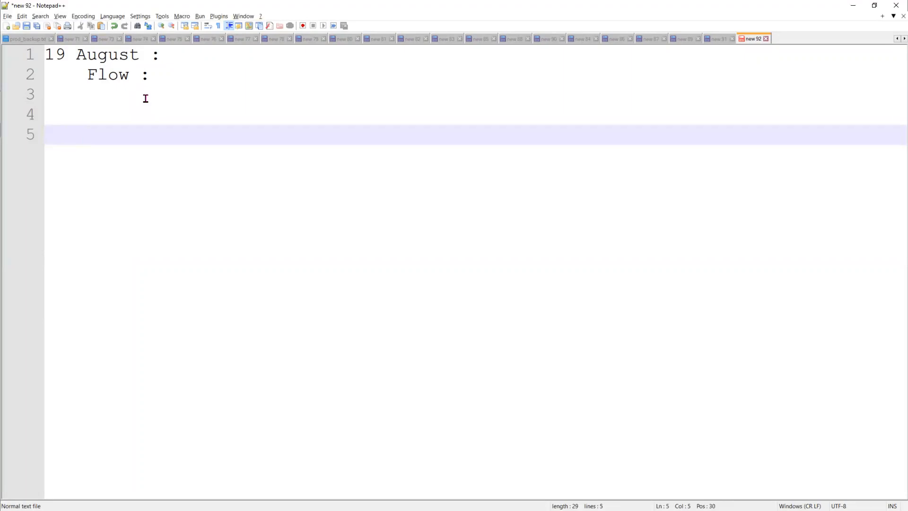
key("Up")
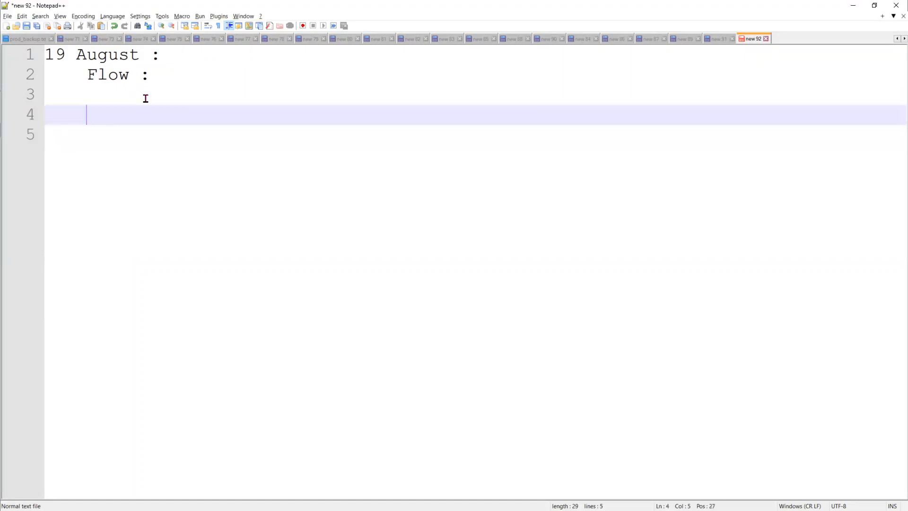
type("S")
key("BackSpace")
type("Flow")
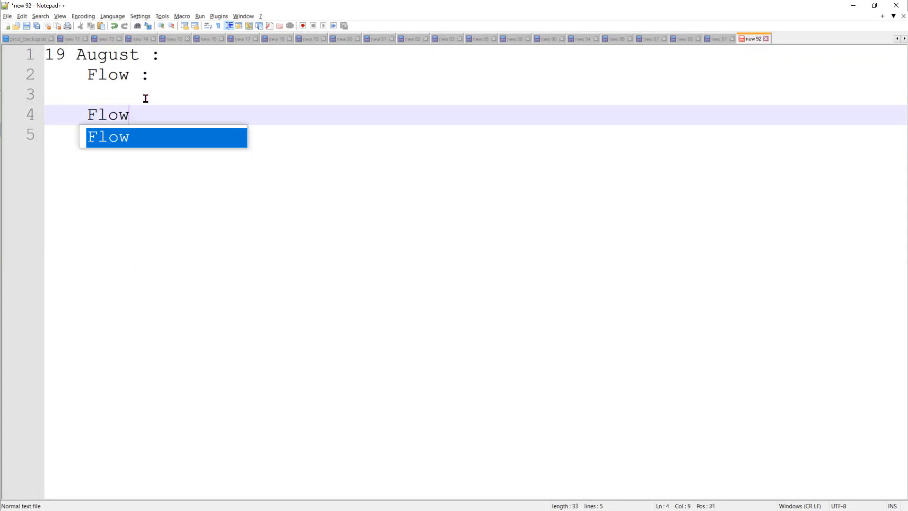
type(" -->")
key("BackSpace")
key("BackSpace")
key("BackSpace")
key("BackSpace")
key("BackSpace")
key("BackSpace")
key("BackSpace")
key("BackSpace")
key("BackSpace")
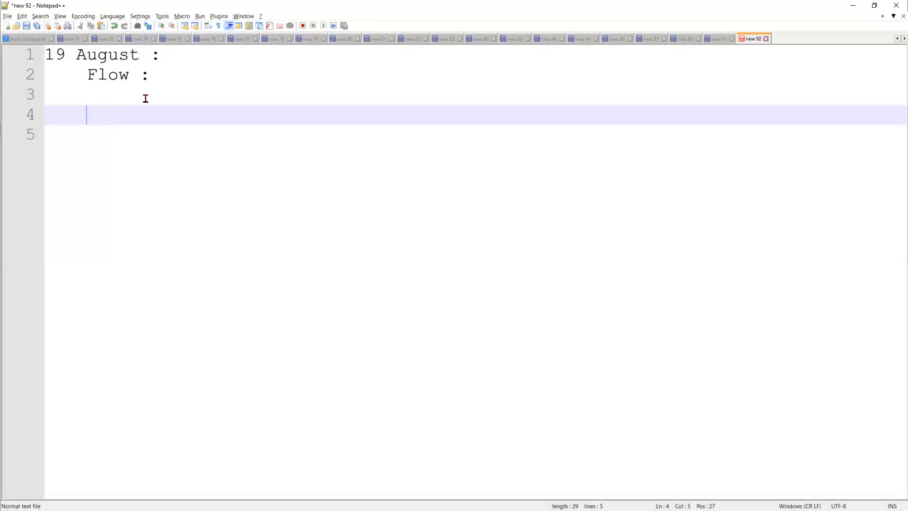
type("How to call sub")
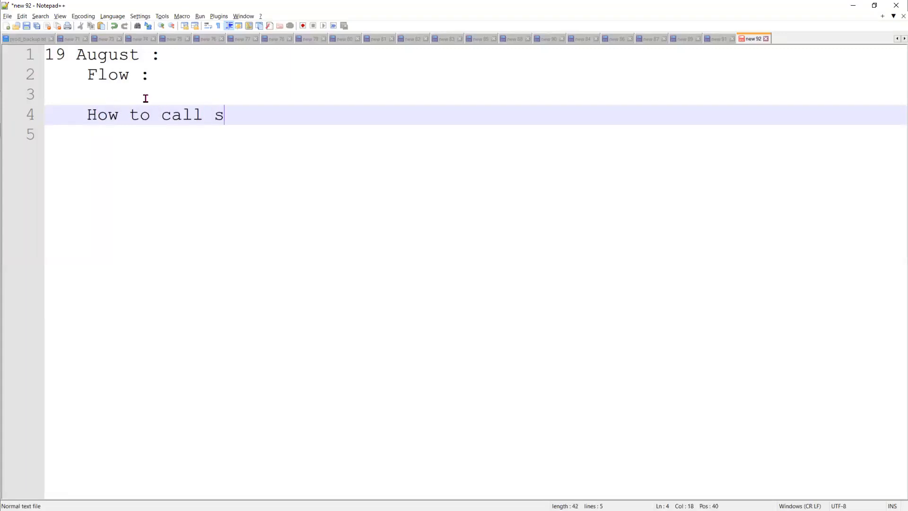
type("flow")
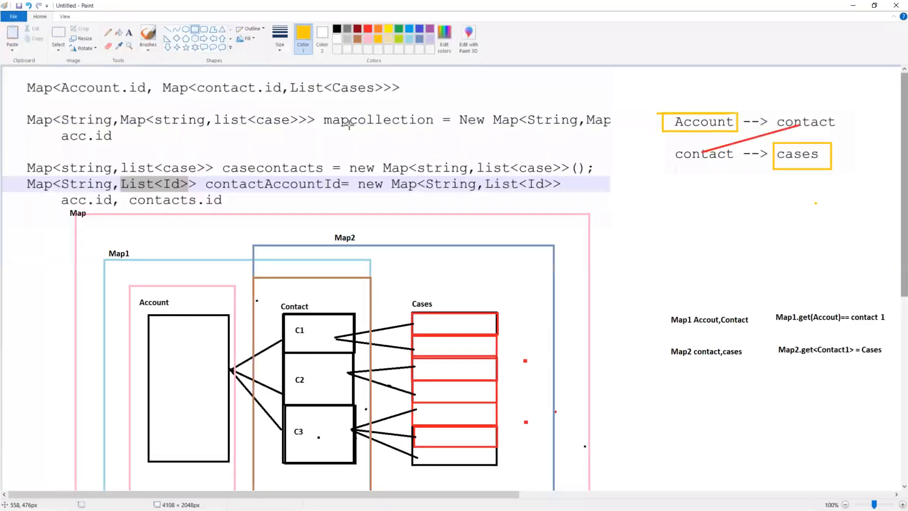
Use Save as to store the Map diagram as PNG file '1' inside the Development folder
left_click(13, 17)
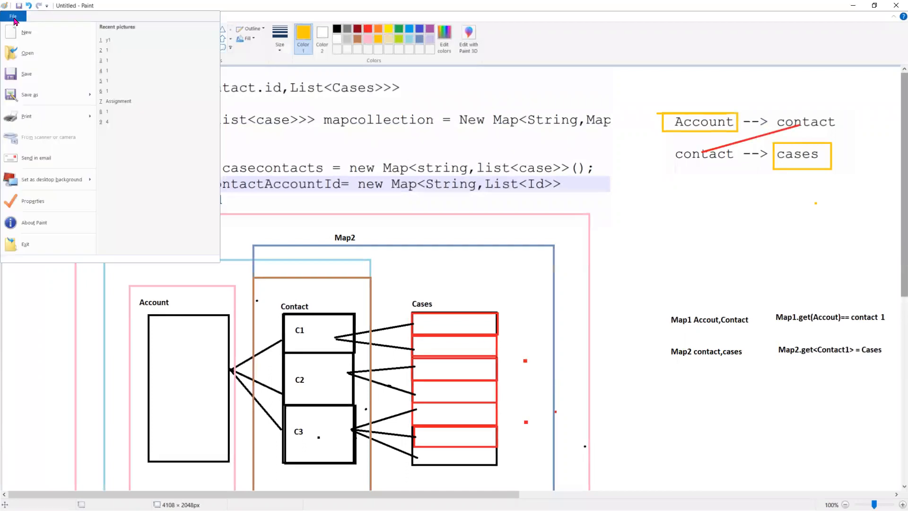
left_click(44, 95)
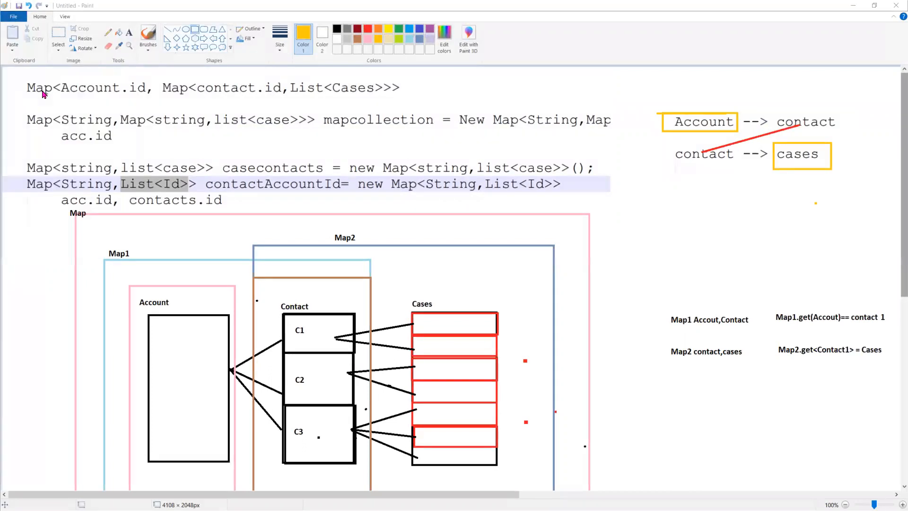
left_click(405, 152)
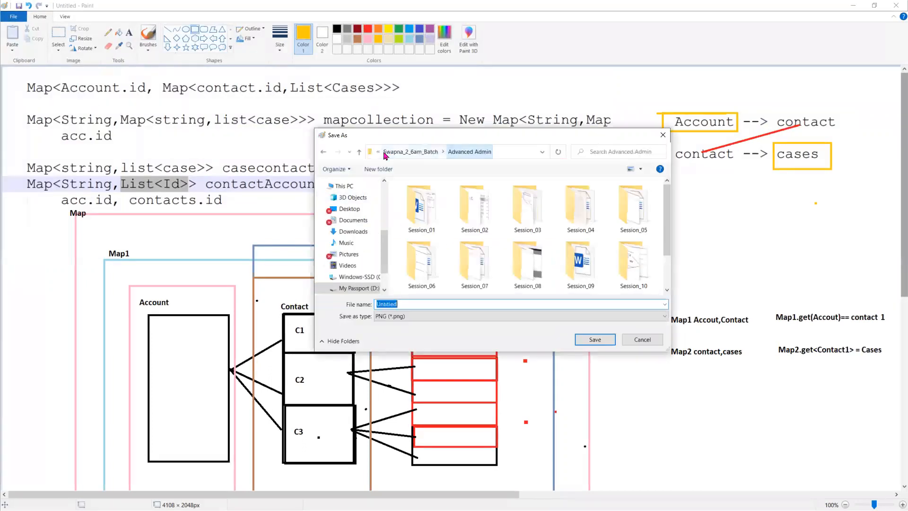
left_click(410, 151)
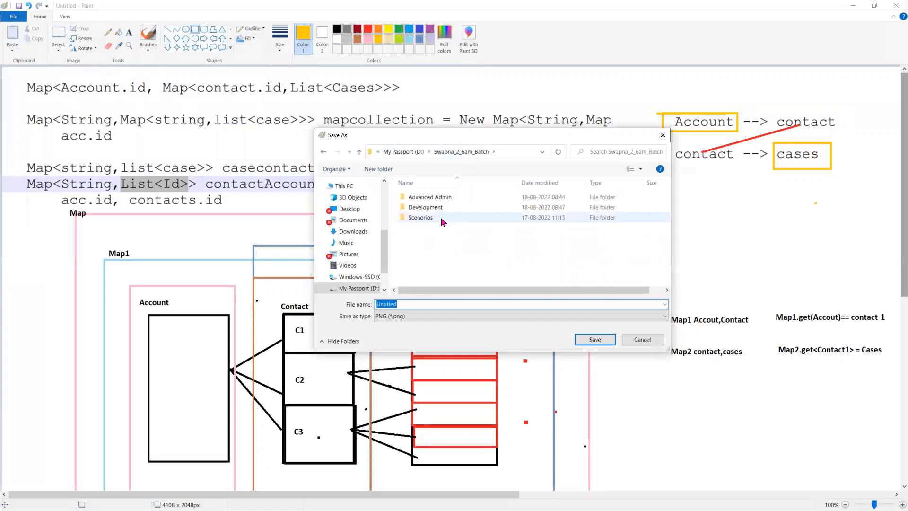
left_click(469, 302)
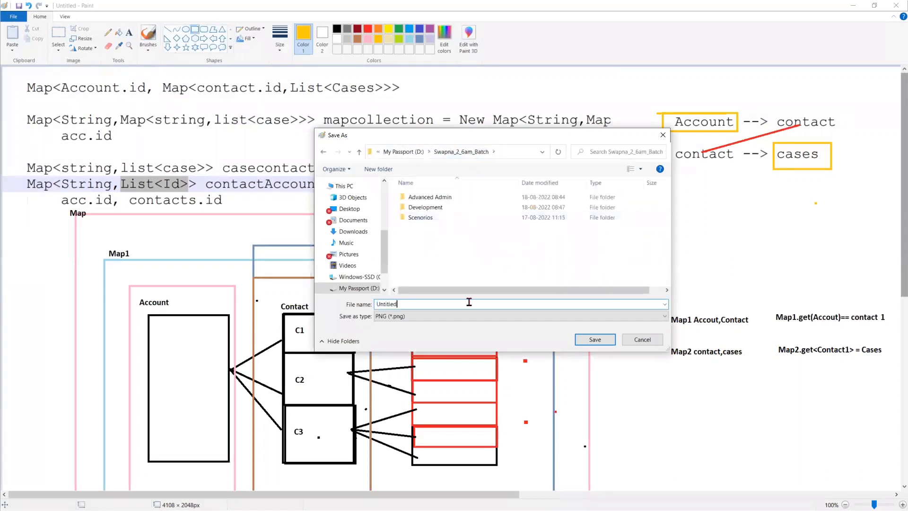
double_click(450, 207)
double_click(441, 305)
type("1")
left_click(595, 339)
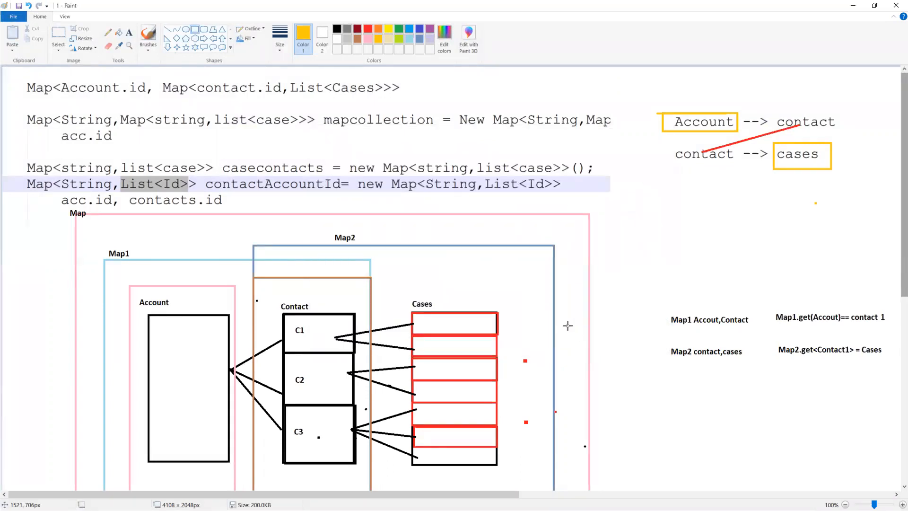
left_click(14, 21)
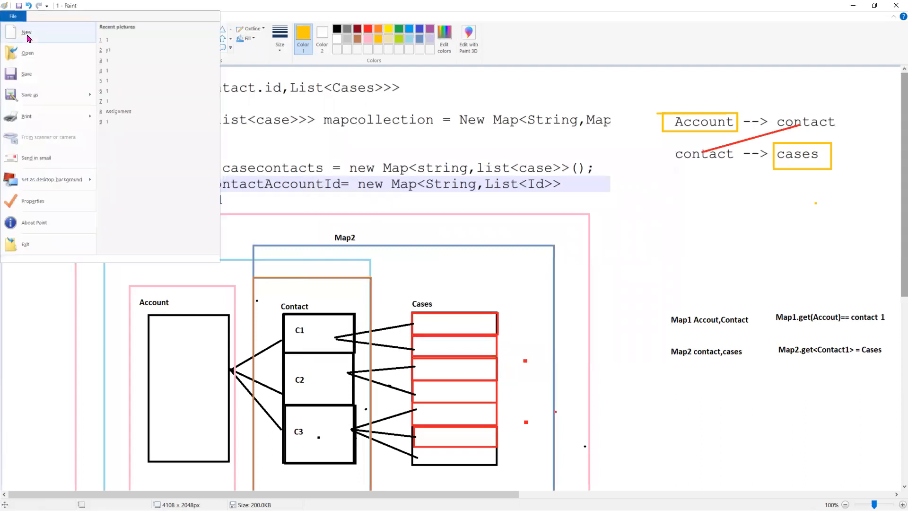
Start a new picture and draw a tall frame titled 'Main Flow'
left_click(24, 33)
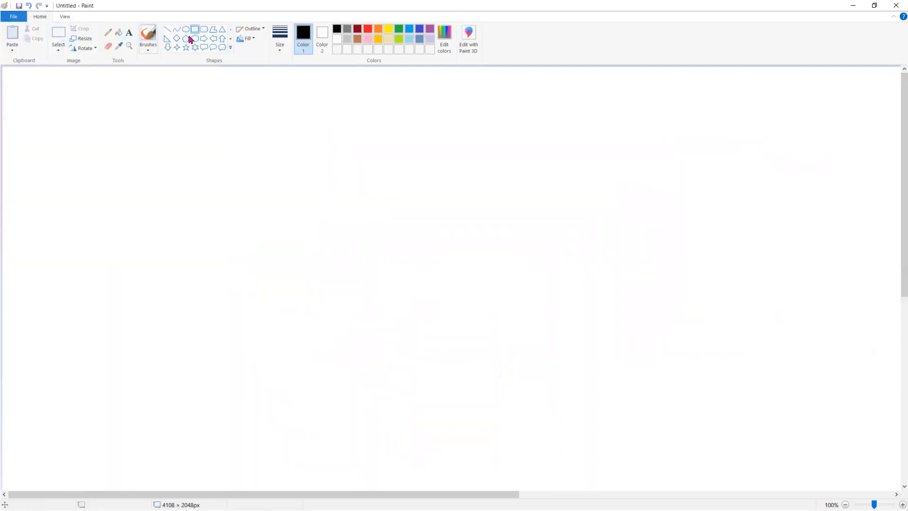
left_click_drag(186, 152, 303, 395)
left_click(132, 32)
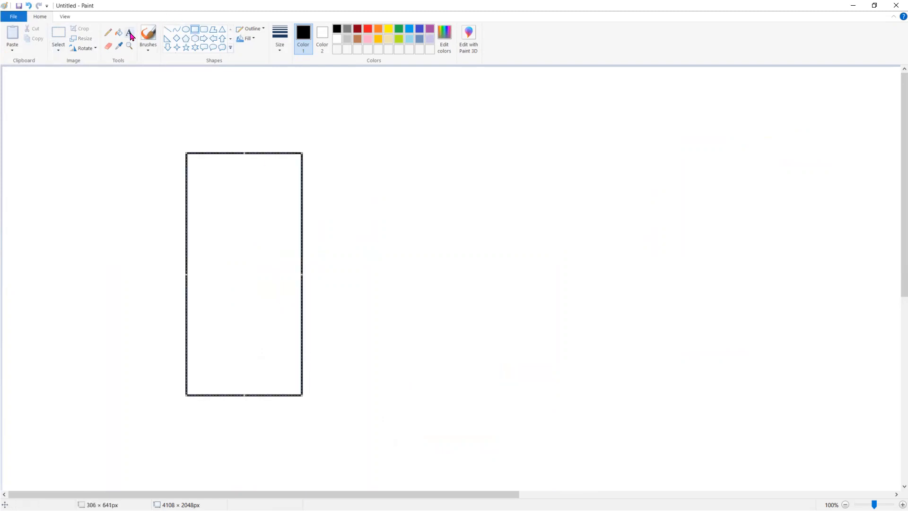
left_click(181, 133)
type("Ma")
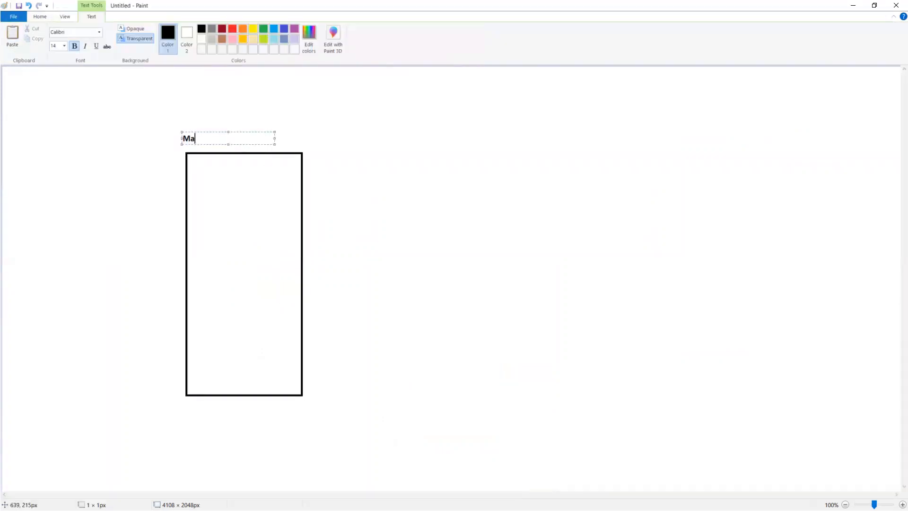
type("in Flow")
left_click(244, 175)
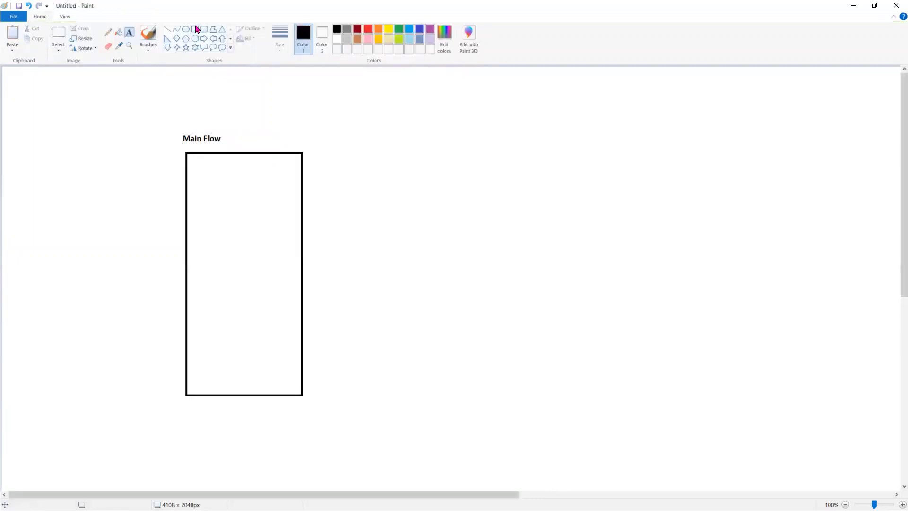
Draw an inner box inside the frame and label it 'New Contact'
left_click_drag(197, 177, 281, 333)
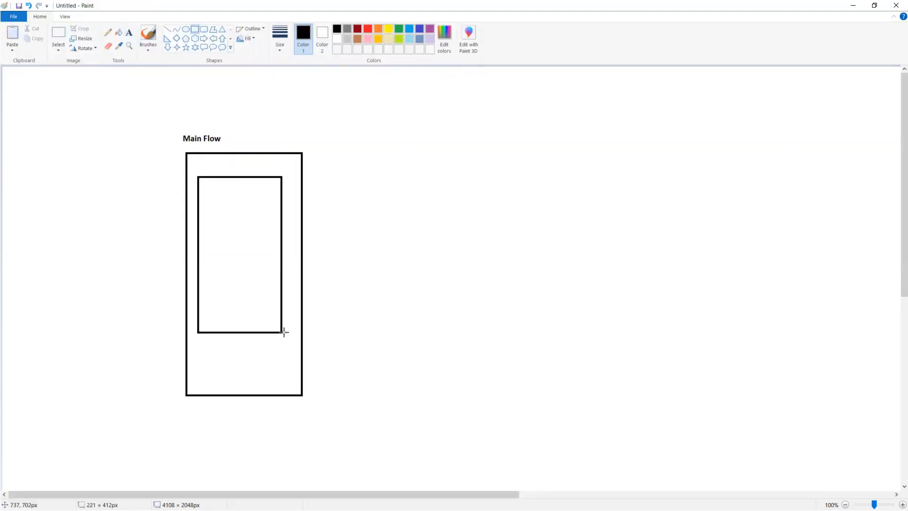
left_click(129, 32)
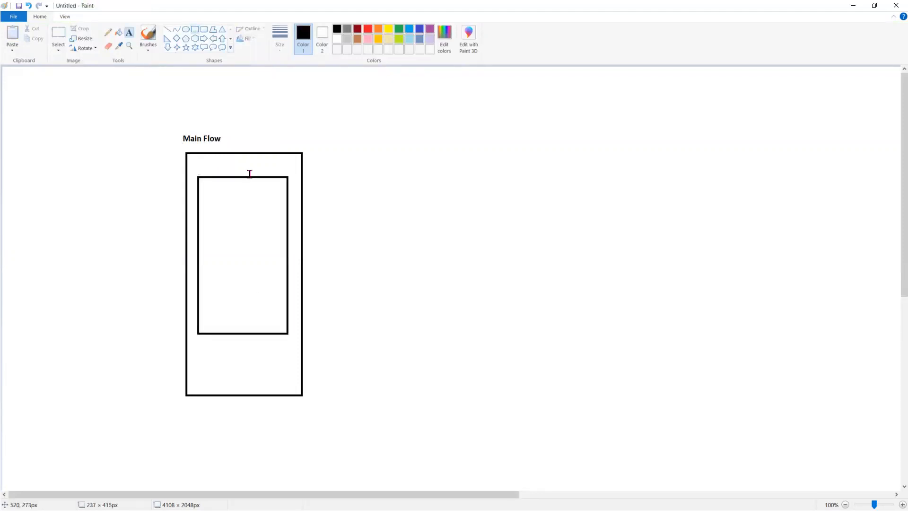
left_click_drag(197, 163, 291, 176)
type("New Co")
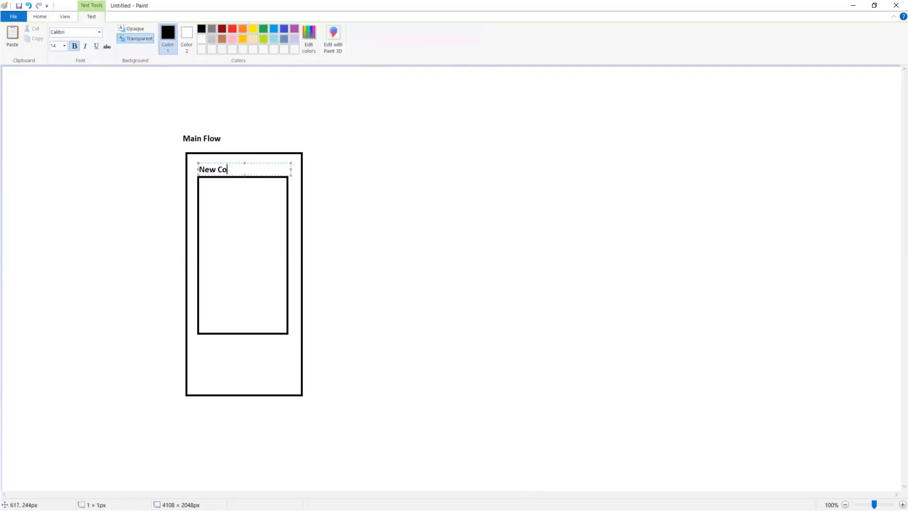
type("ntact")
Finish the New Contact label and draw two stacked field boxes inside it
left_click(40, 17)
left_click(194, 29)
left_click_drag(220, 185, 282, 203)
left_click(222, 221)
left_click_drag(221, 221, 283, 242)
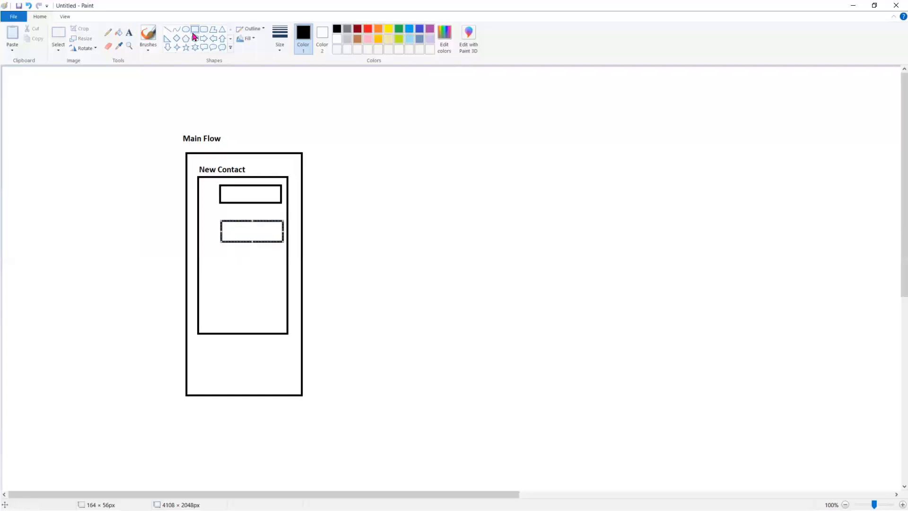
Label the two field boxes 'L.N' and 'F.N' on their left
left_click(129, 32)
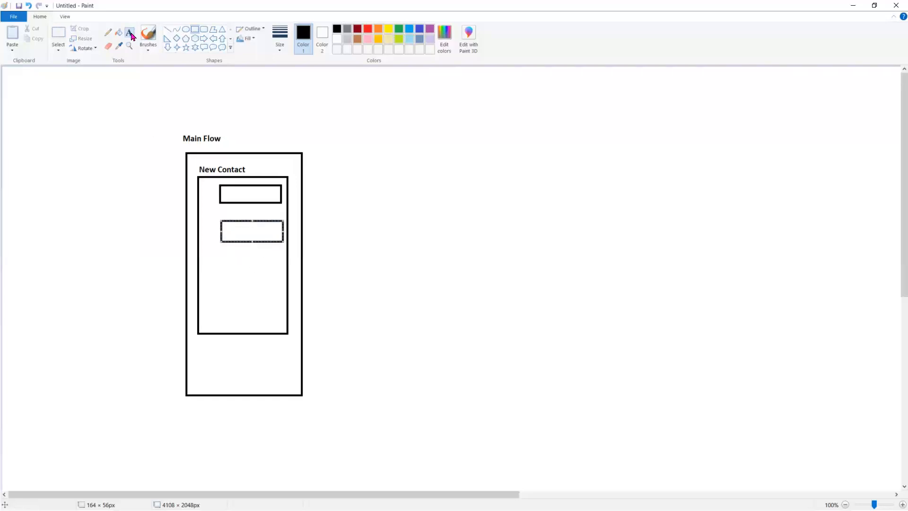
left_click(201, 231)
type("L.N")
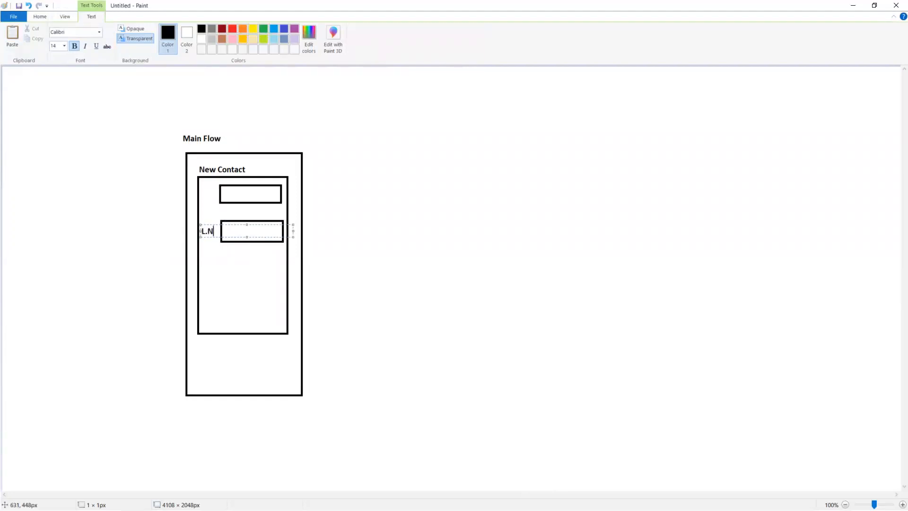
left_click(199, 195)
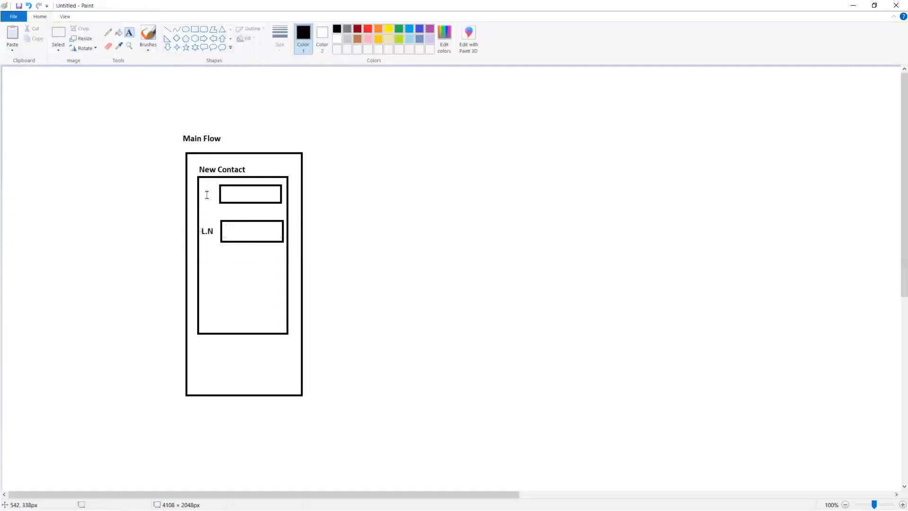
left_click(204, 190)
type("F.N")
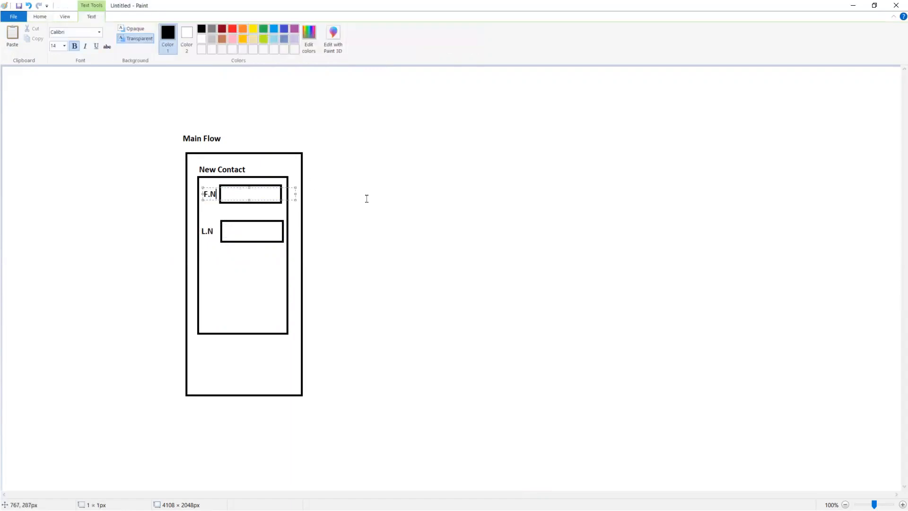
left_click(444, 142)
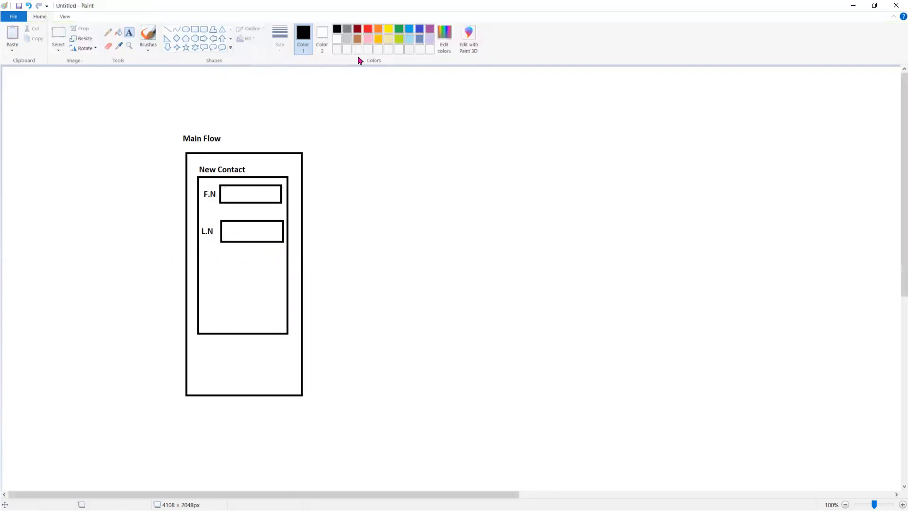
Draw a small red star shape right beside the L.N label
left_click(368, 30)
left_click(185, 47)
left_click_drag(209, 216, 220, 226)
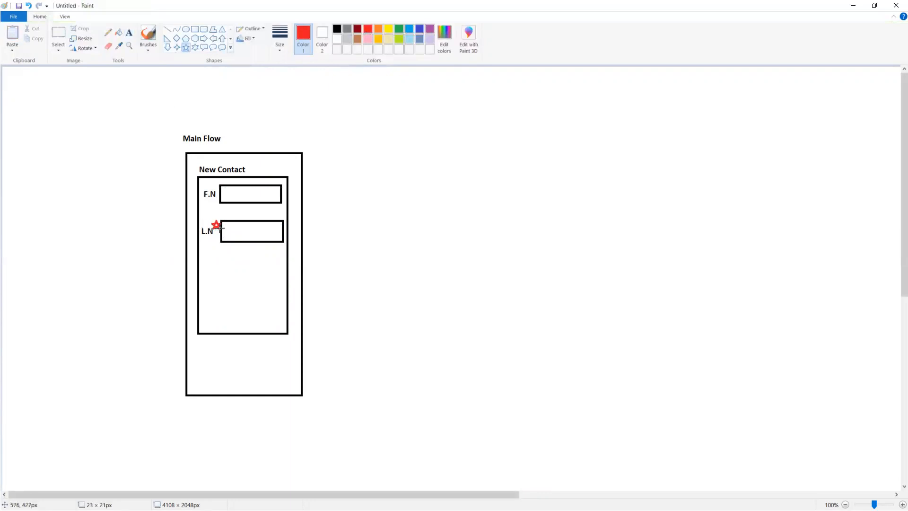
left_click(463, 194)
Switch back to black and draw a tall rectangle to the right of the form
left_click(337, 29)
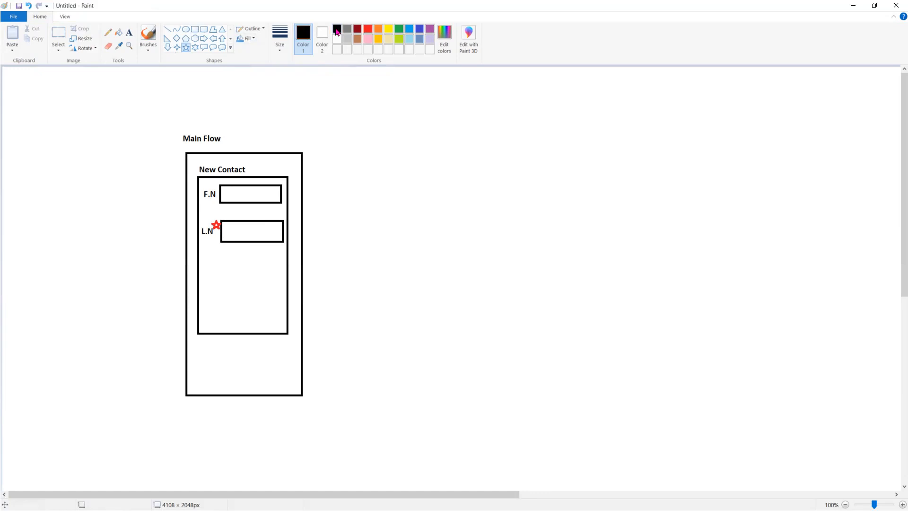
left_click(195, 29)
mouse_move(535, 164)
left_mouse_down()
mouse_move(665, 327)
mouse_move(660, 367)
left_mouse_up()
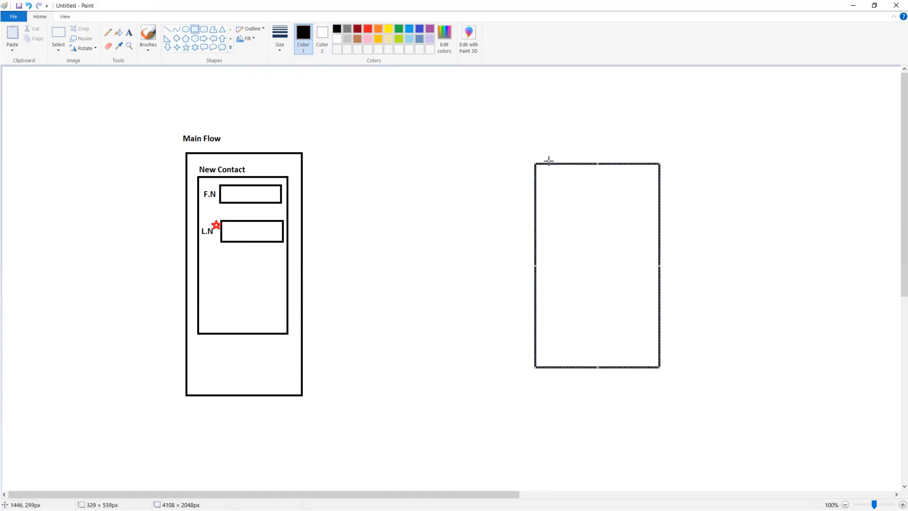
left_click_drag(549, 164, 531, 144)
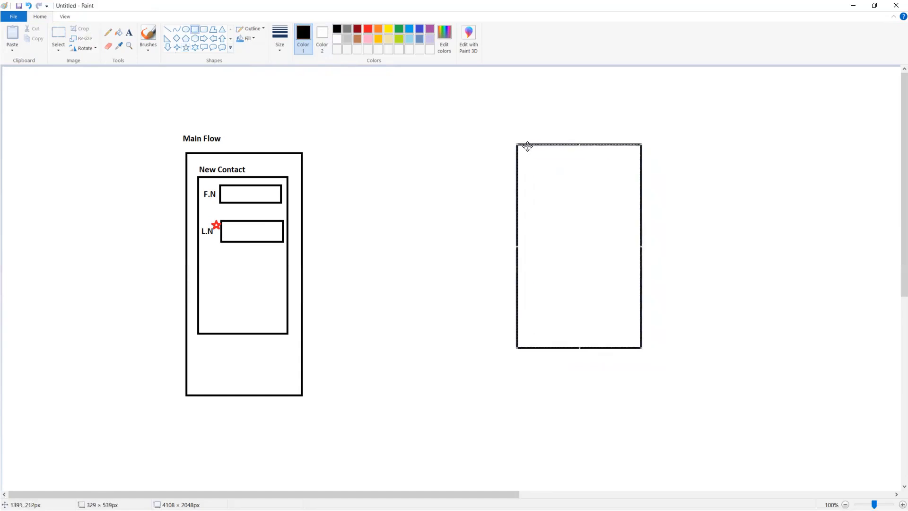
Title the new frame 'Flow : Error Handling' and begin writing 'Generic' above it
left_click(129, 34)
left_click(524, 136)
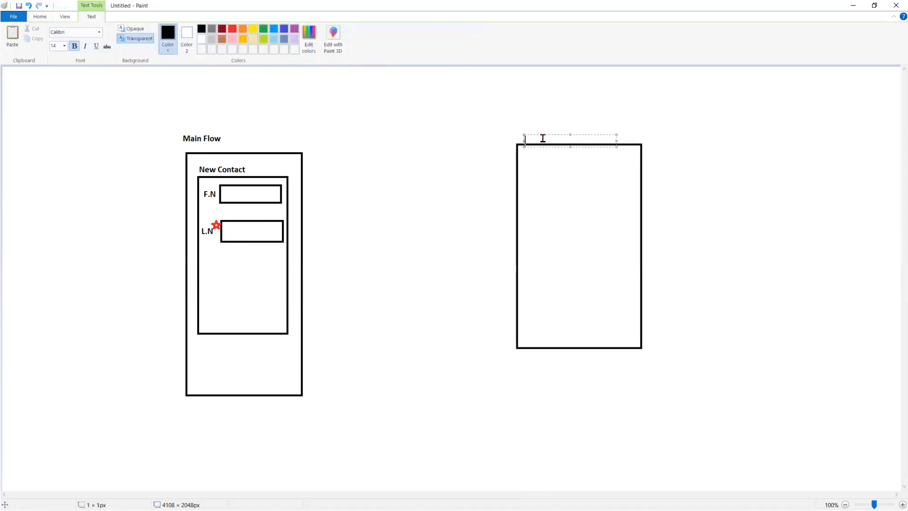
left_click(533, 133)
left_click(531, 133)
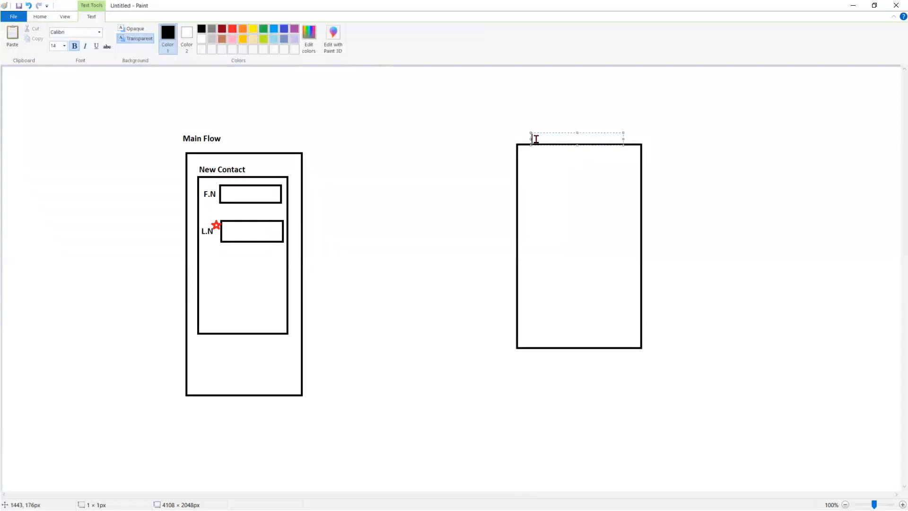
type("Flow : Error Handling")
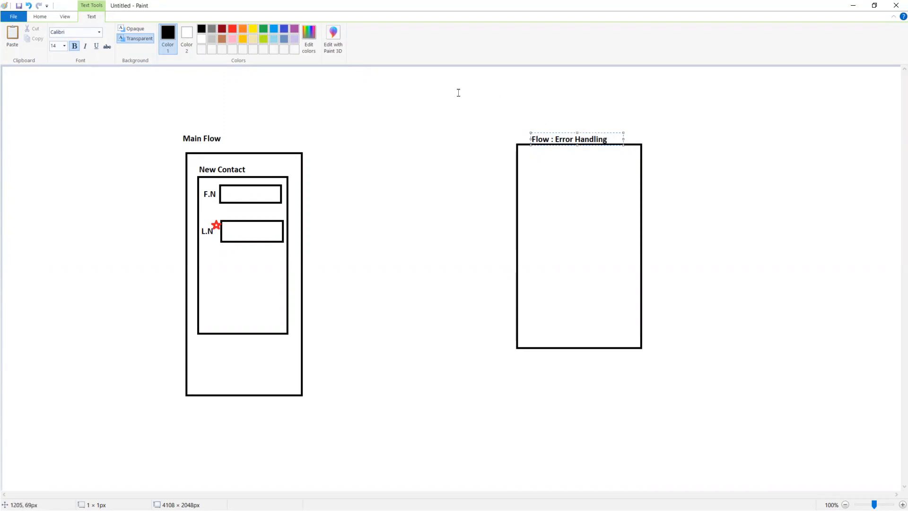
left_click(668, 152)
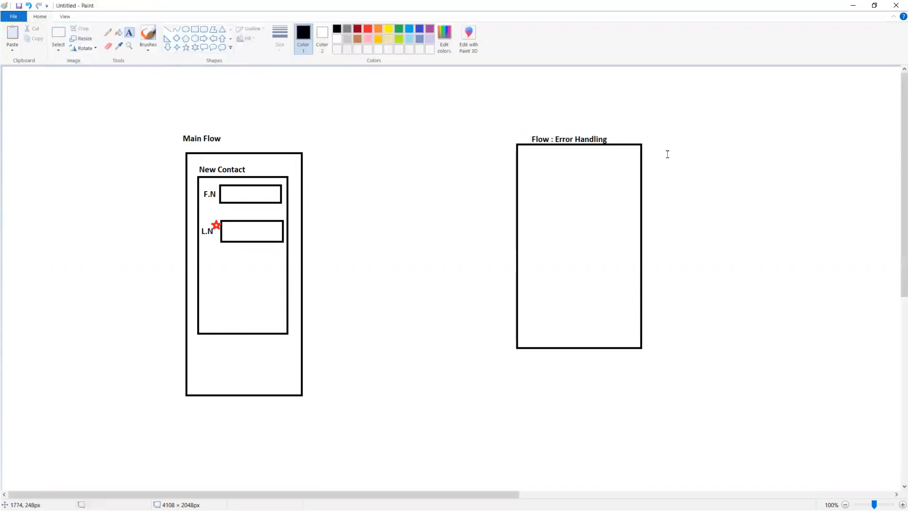
left_click(520, 118)
type("Generic")
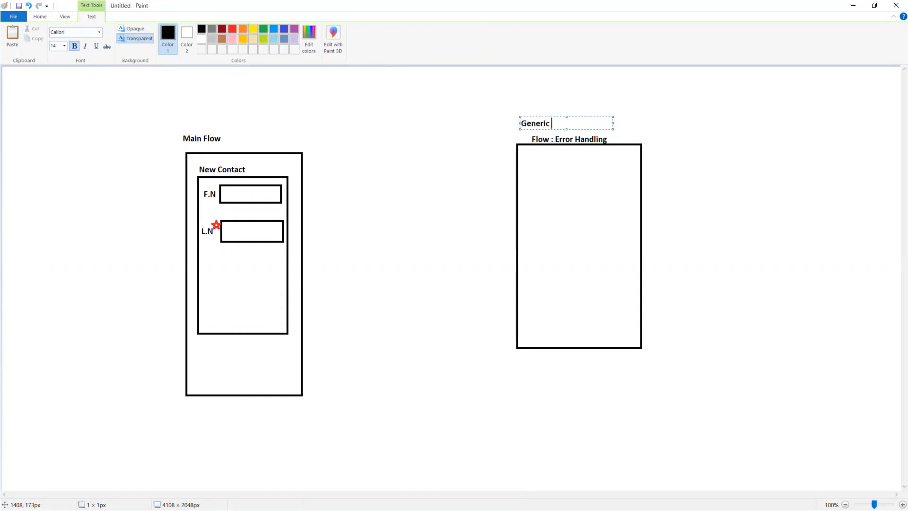
Finish the Generic label and draw an inner box inside the error frame
left_click(613, 136)
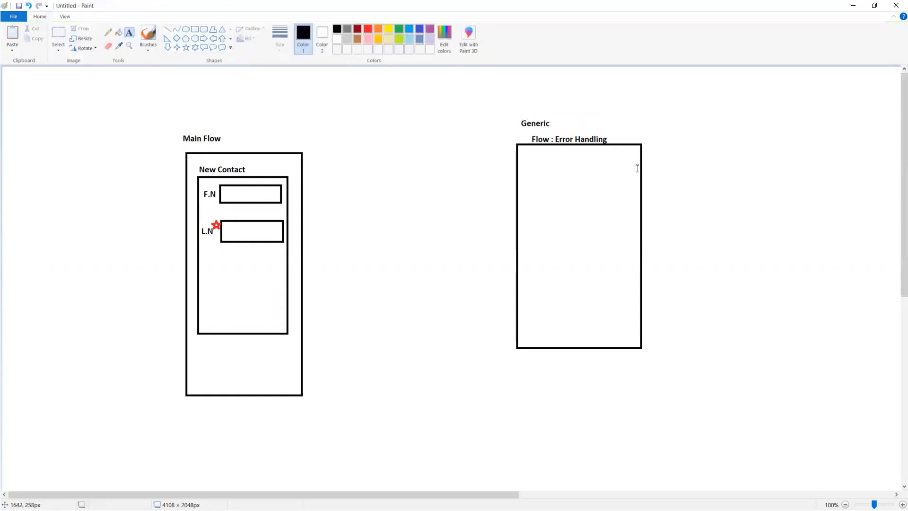
left_click(194, 29)
left_click_drag(524, 177, 638, 241)
Write 'Last Name is mandatory' in the inner box and colour it red
left_click(130, 36)
left_click(543, 201)
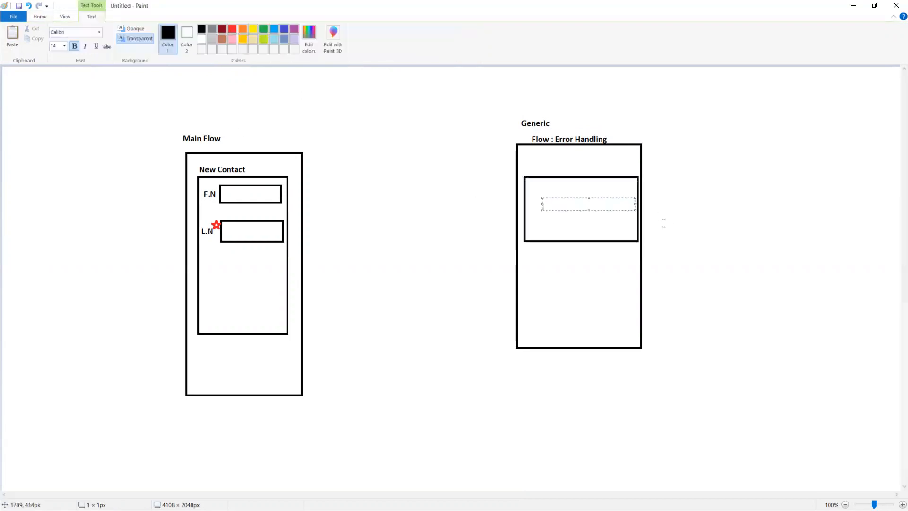
type("Last Name is mandatory")
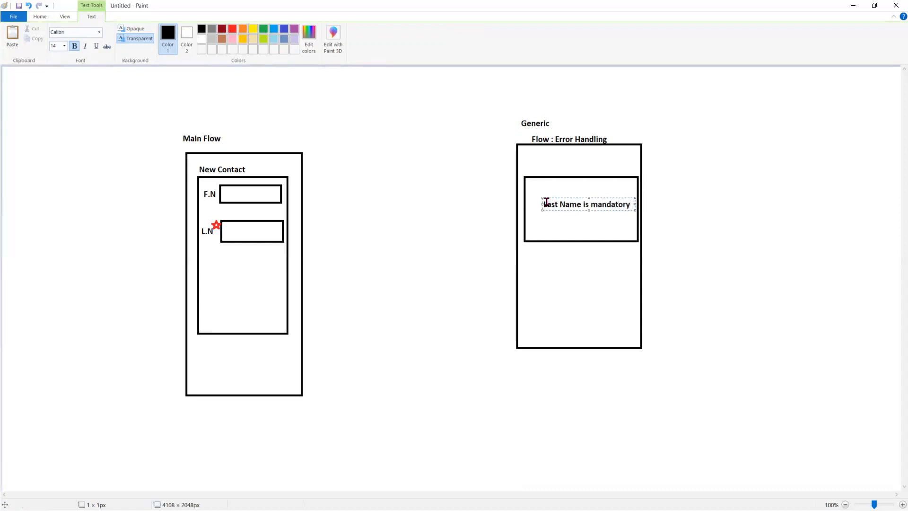
left_click_drag(632, 204, 520, 197)
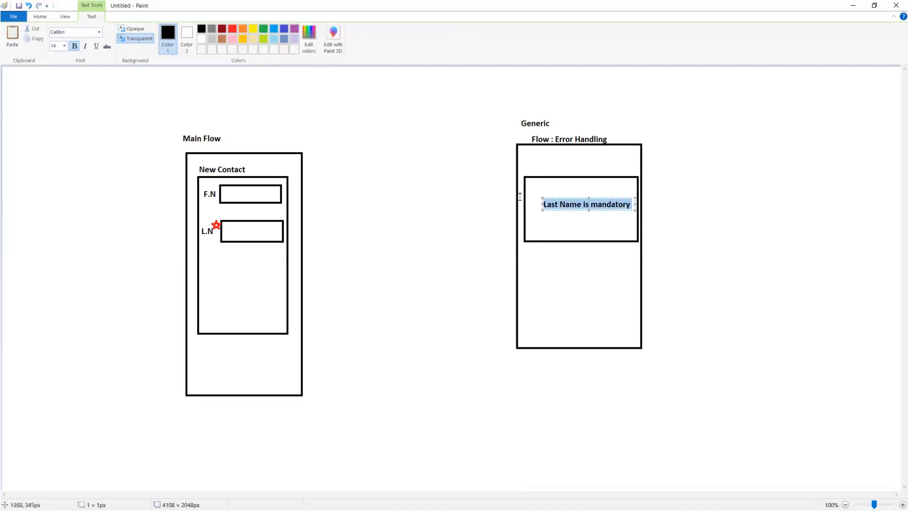
left_click(232, 29)
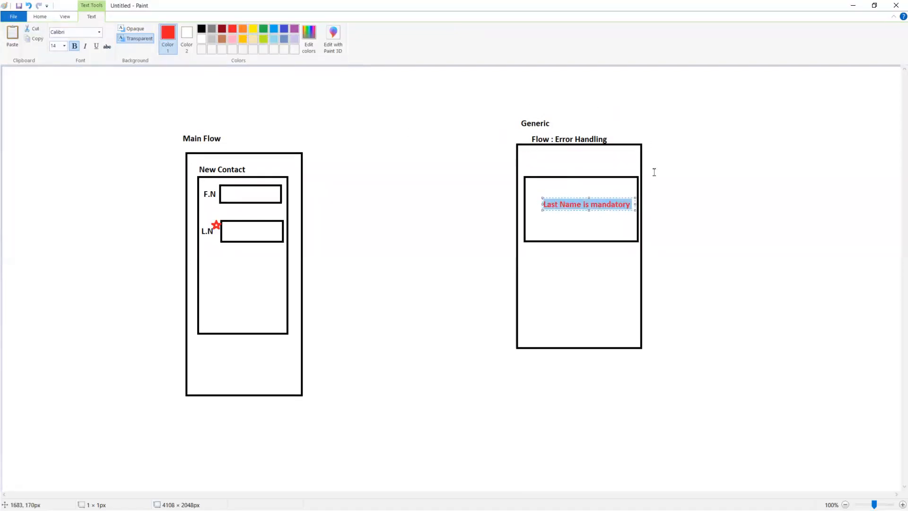
Draw four red lines from the error box's left edge to the L.N field and points above and below
left_click(712, 263)
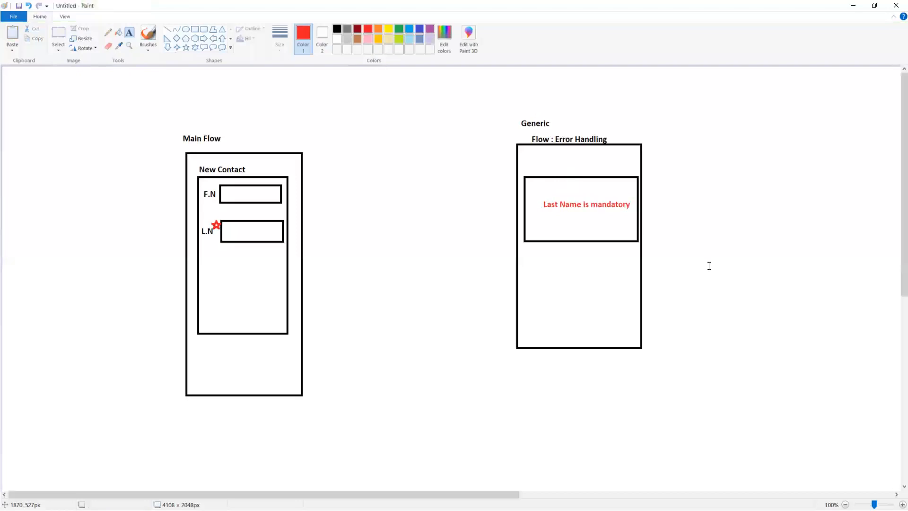
left_click(168, 30)
left_click_drag(518, 188, 304, 228)
left_click(341, 272)
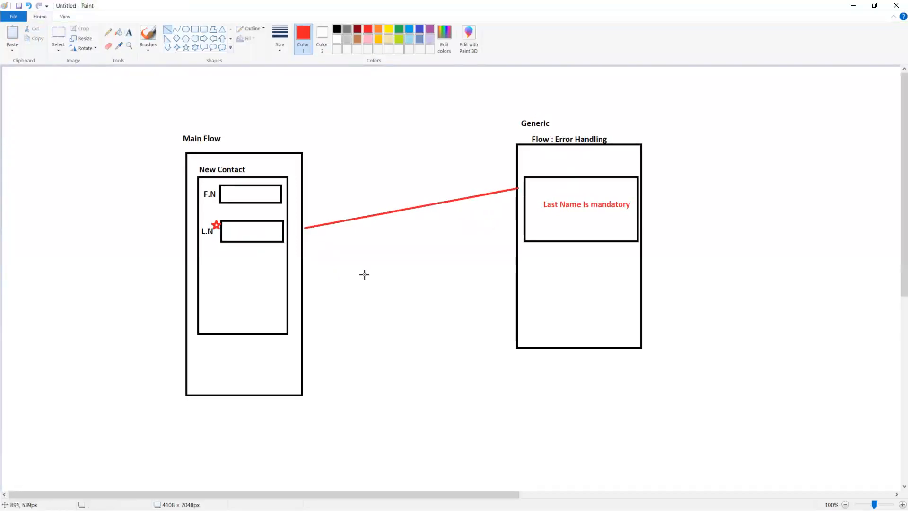
left_click_drag(517, 190, 306, 445)
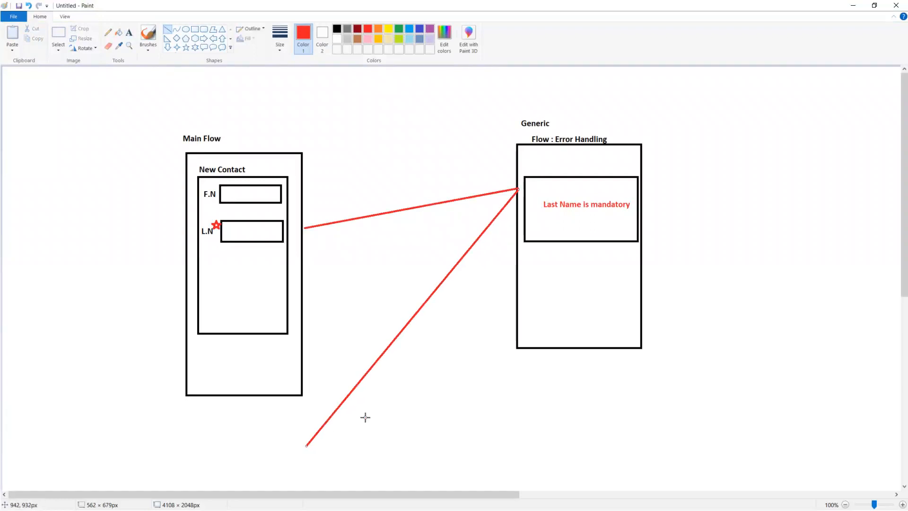
left_click_drag(518, 189, 291, 112)
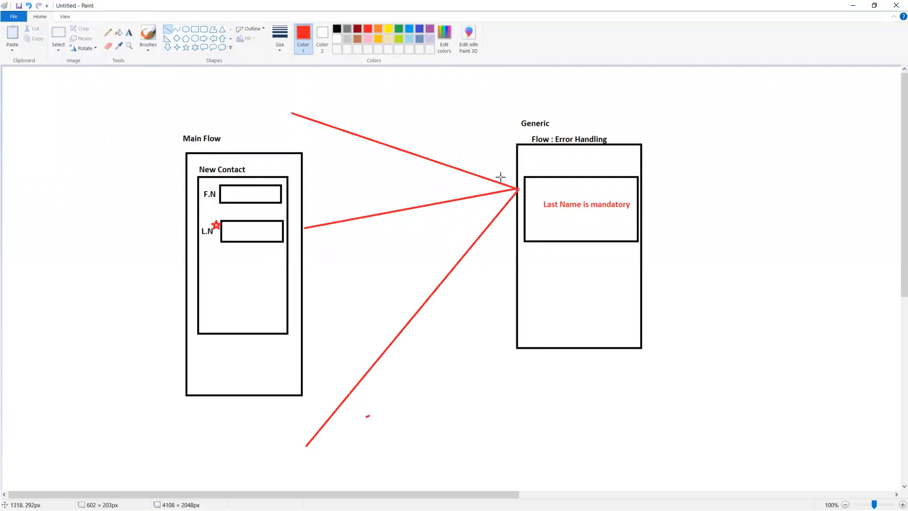
left_click(507, 239)
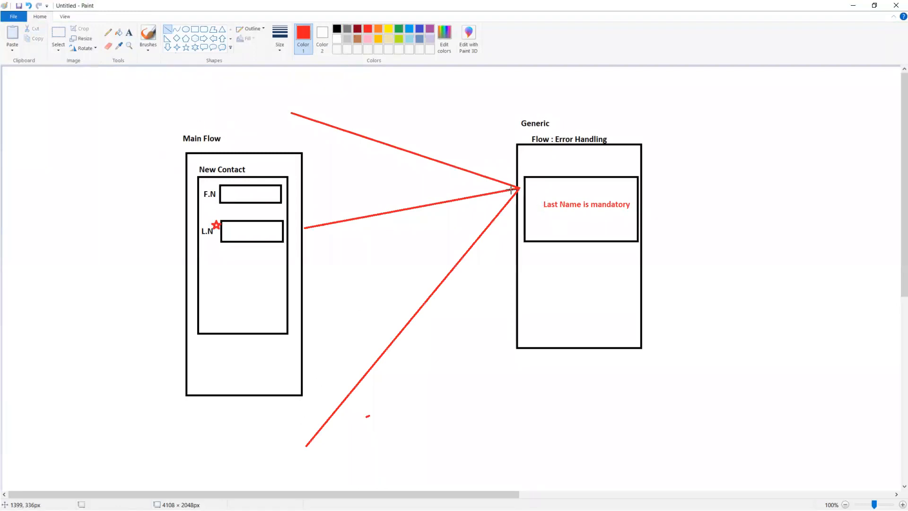
left_click_drag(518, 188, 316, 89)
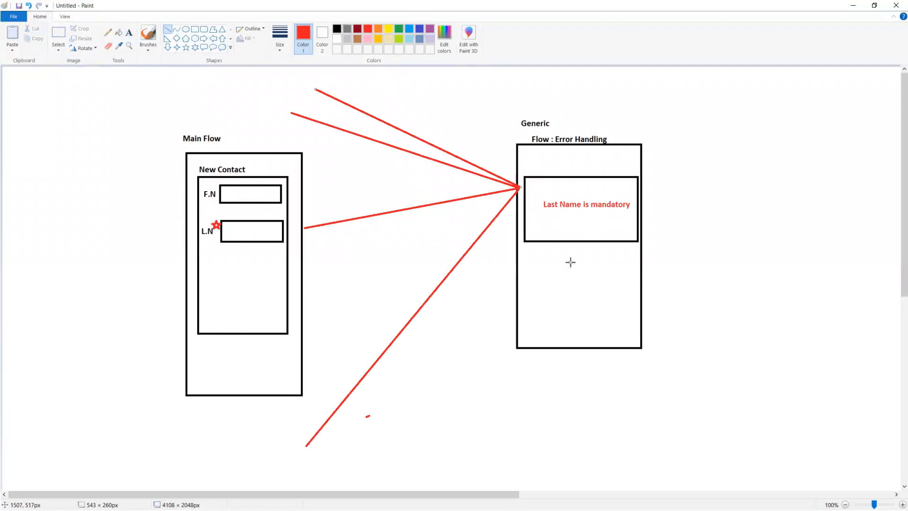
Write the black label 'Sub Flow == Varaible' between the form and error frame, nudged left
left_click(129, 33)
left_click(386, 197)
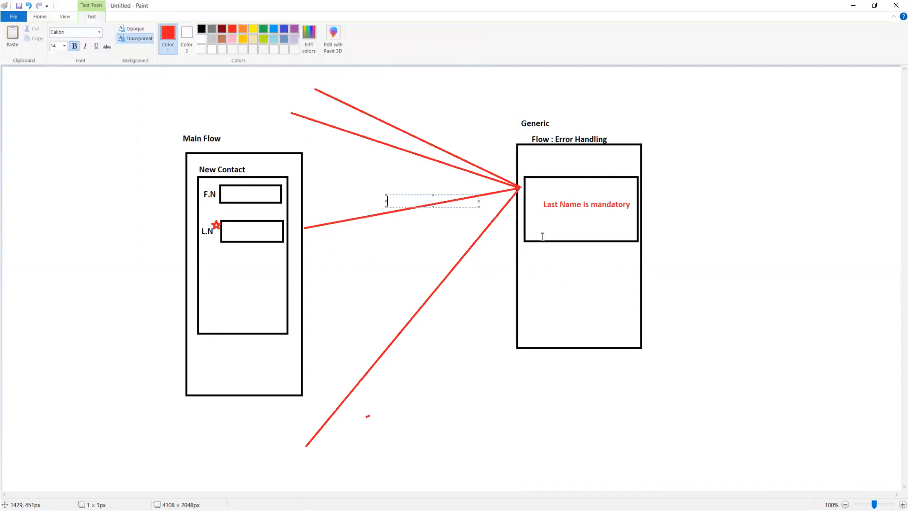
left_click(202, 29)
type("Sub Flow ==")
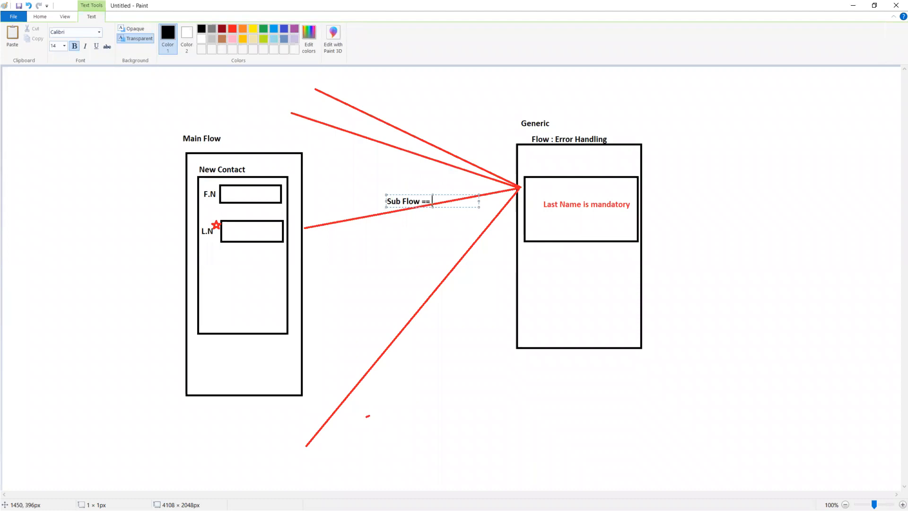
type("araible")
left_click_drag(393, 191, 361, 188)
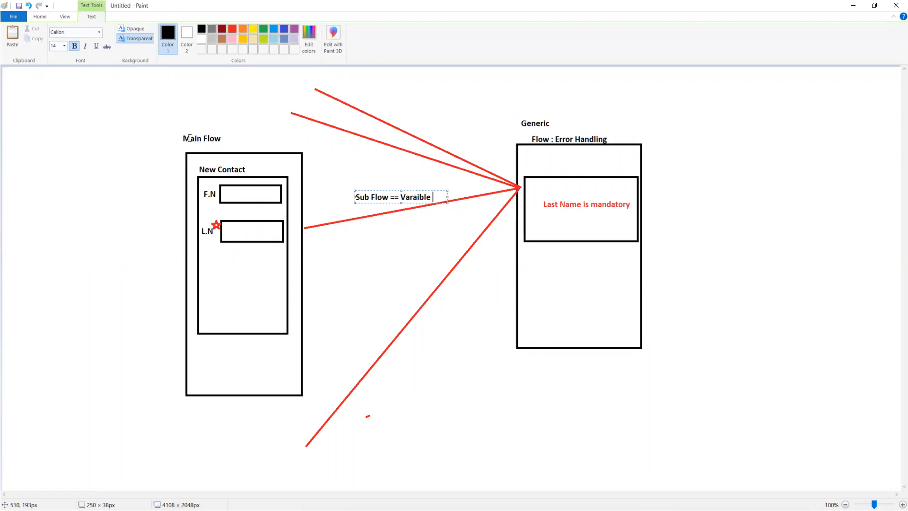
Add a ':Screen' label beside the Main Flow title in the Paint diagram
left_click_drag(182, 137, 235, 142)
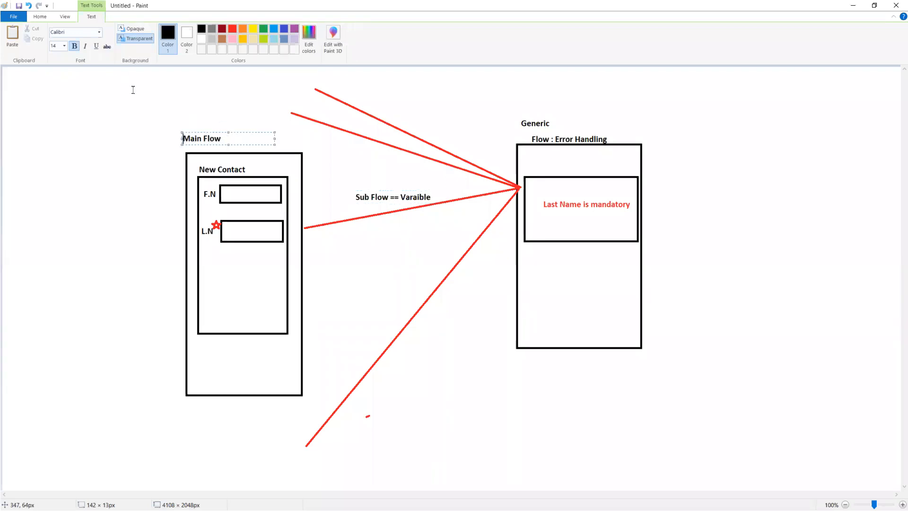
left_click(201, 121)
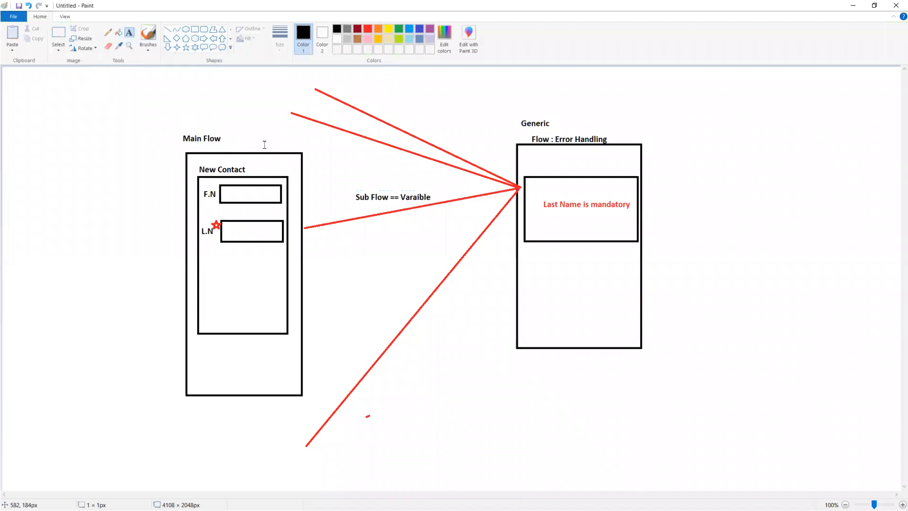
left_click(223, 136)
left_click(241, 145)
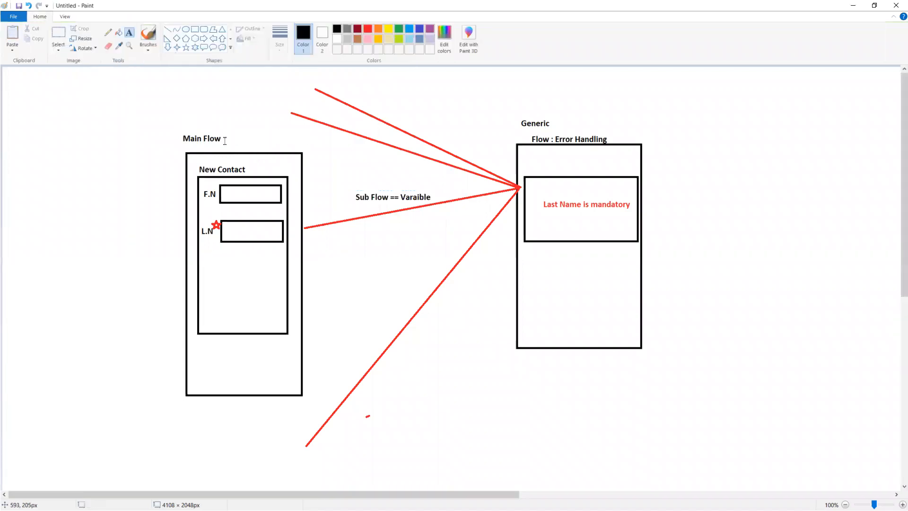
left_click(224, 140)
type(":S")
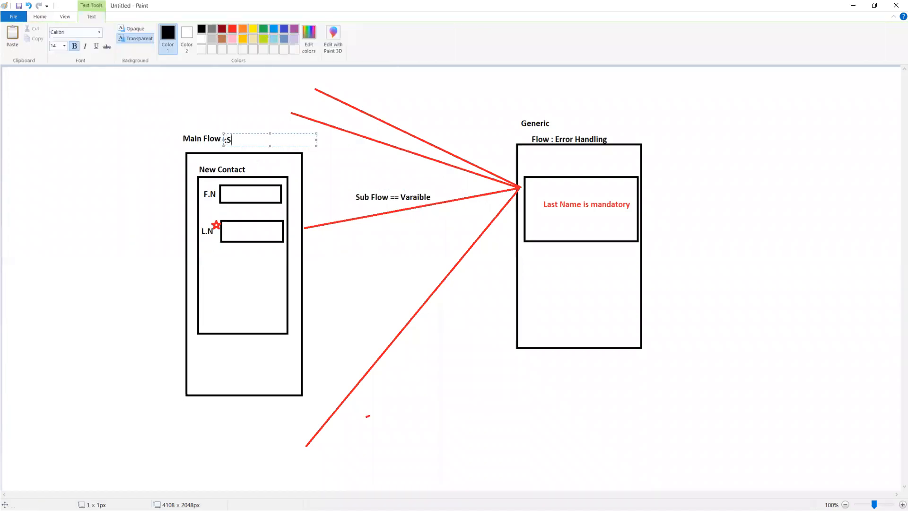
type("creen")
left_click(610, 140)
Add ': Screen' after the Error Handling flow title, then return to the Notepad++ notes
left_click(610, 140)
type(": Screen")
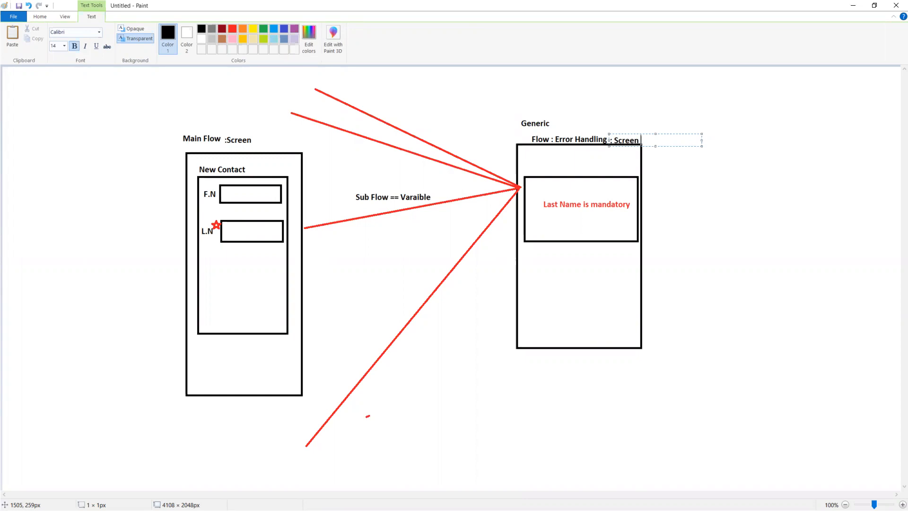
key("alt+Tab")
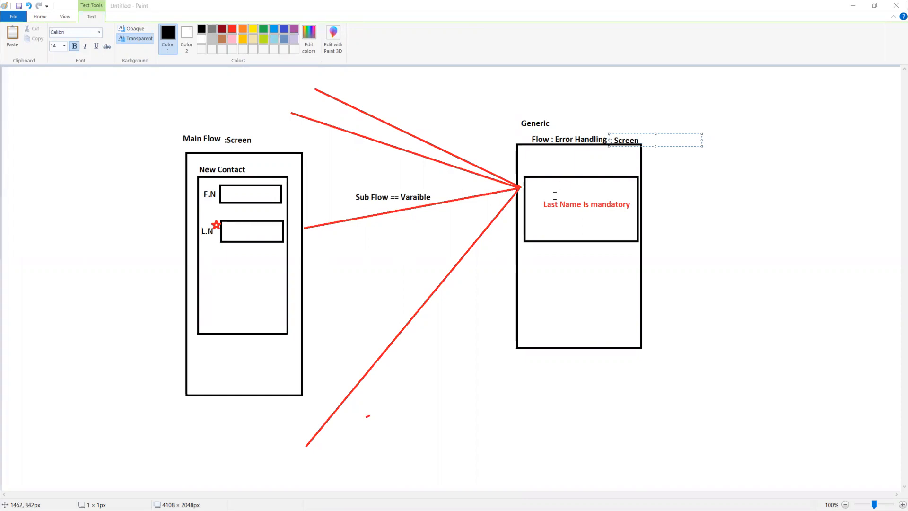
key("alt+Tab")
key("alt+Tab")
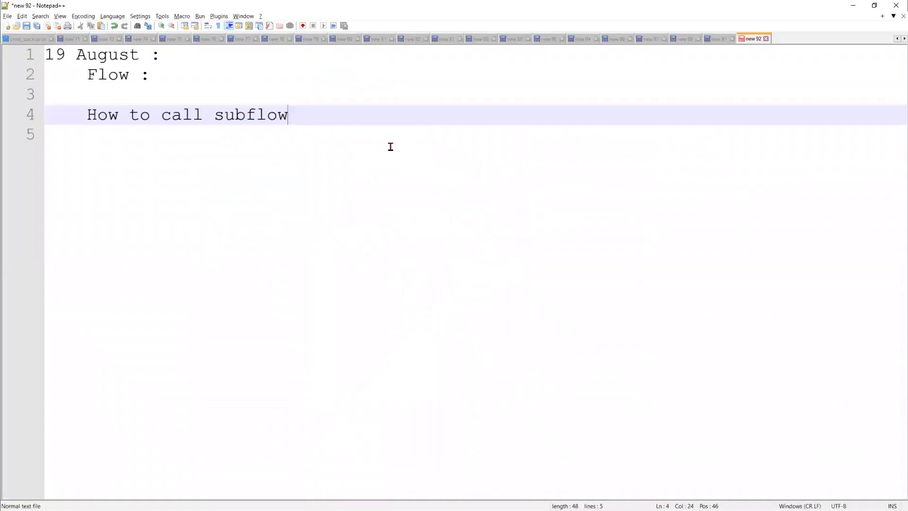
Write 'Business Scenario : While creating a contact, if a mandatory field missing then'
key("Return")
key("Return")
type("Busime")
key("BackSpace")
key("BackSpace")
type("ness Scenario")
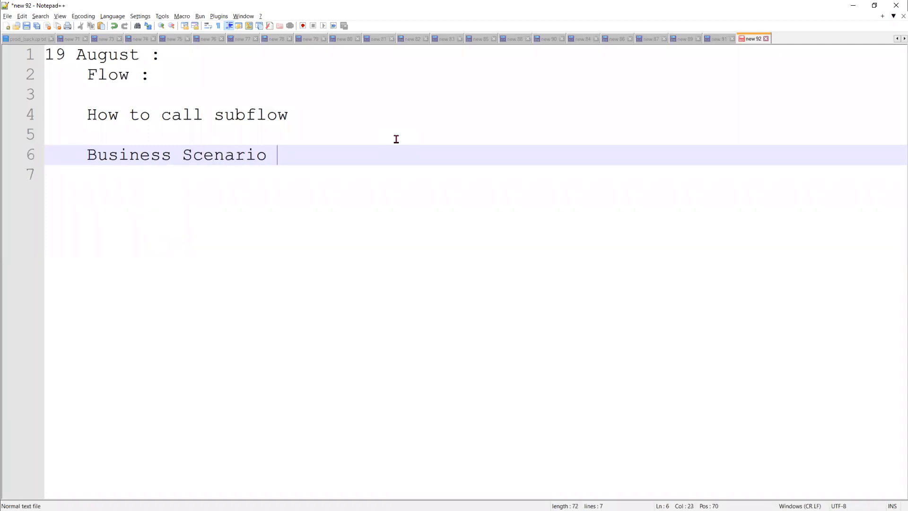
type(" :")
type("While create")
key("BackSpace")
type("ing a ")
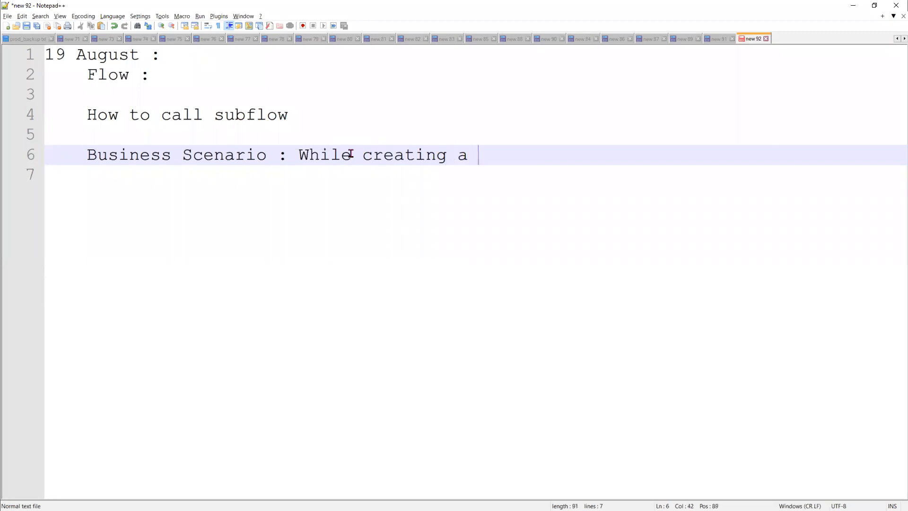
type("contact, if")
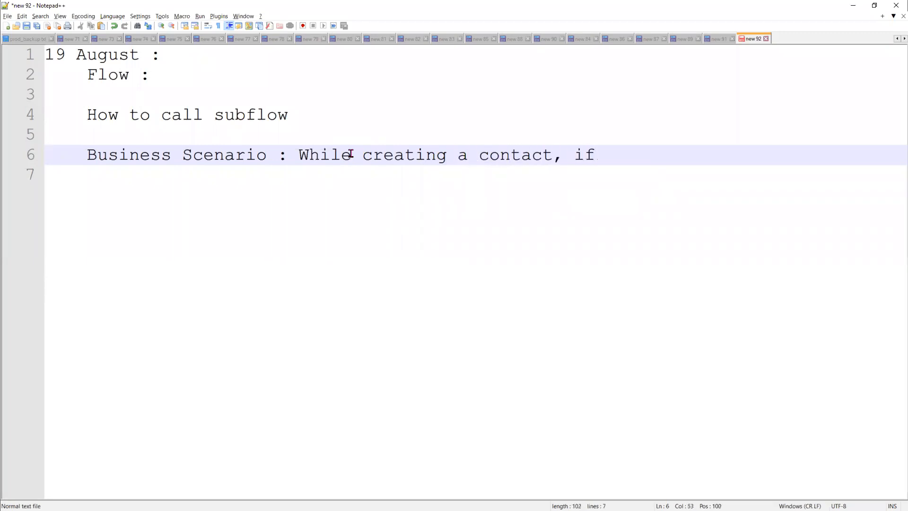
type(" a manadtr")
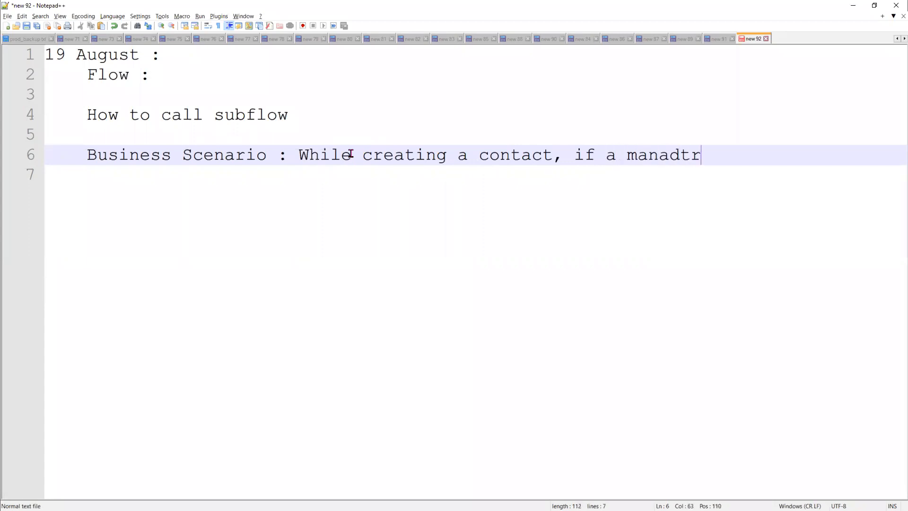
type("oy filed mi")
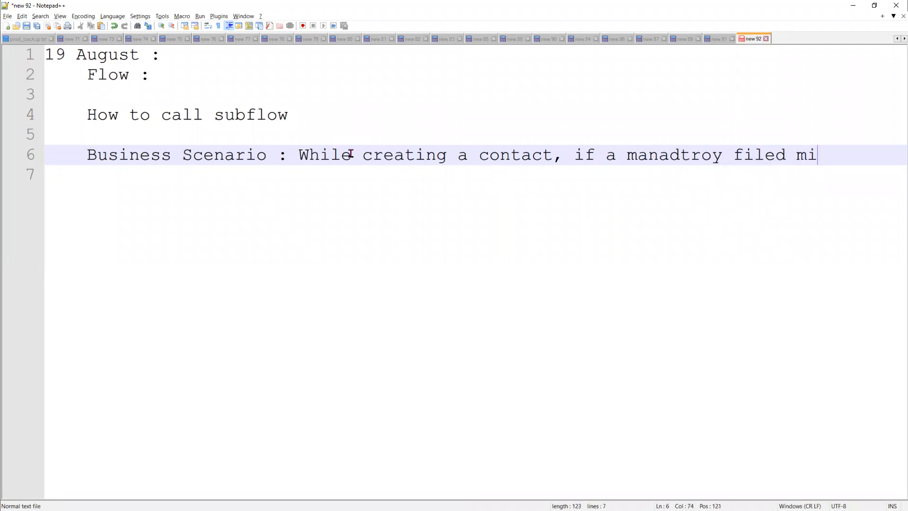
type("ssing then")
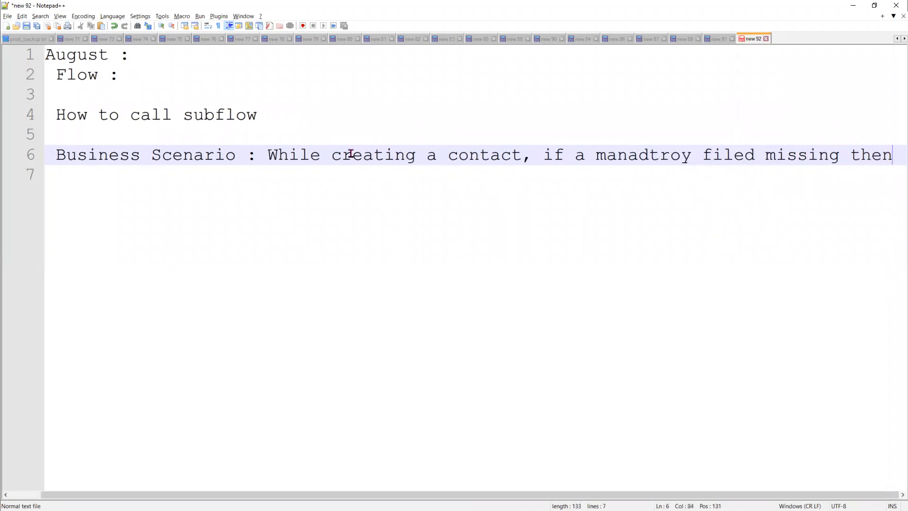
Continue on an indented line with 'show a message to the user'
key("Return")
key("Tab")
key("Tab")
key("Tab")
key("Tab")
key("Tab")
type("show a m")
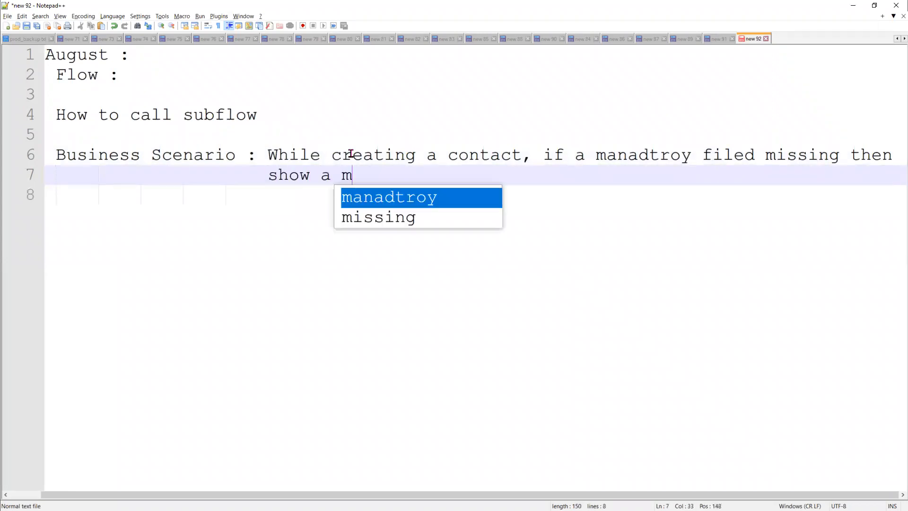
type("essg")
key("BackSpace")
type("age to ")
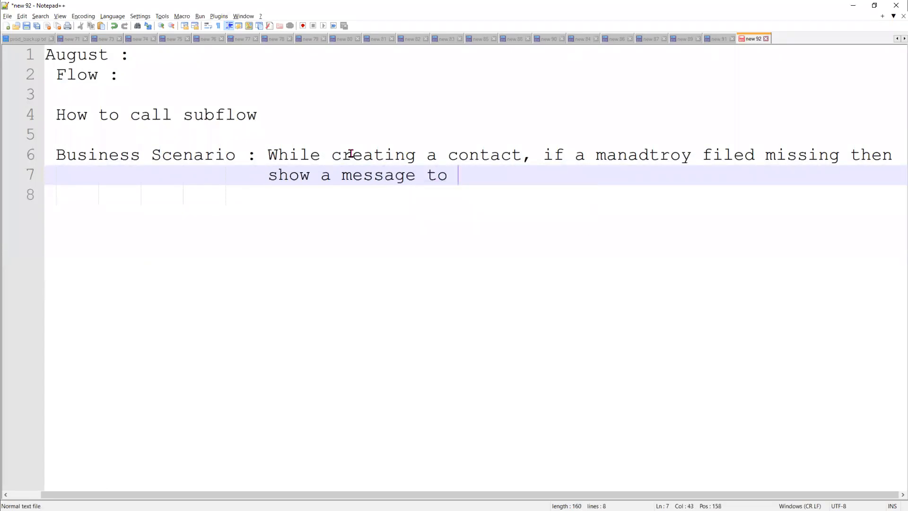
type("the user")
key("Return")
key("Return")
key("BackSpace")
key("BackSpace")
key("BackSpace")
key("BackSpace")
key("BackSpace")
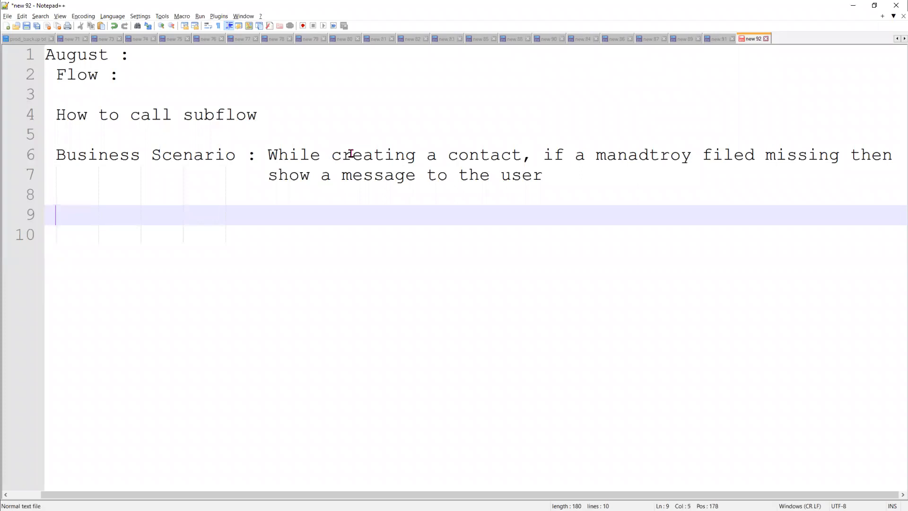
Add a 'Micro Level Requirement :' heading with indented item '1) Object : Contact' and an empty item 2)
key("Return")
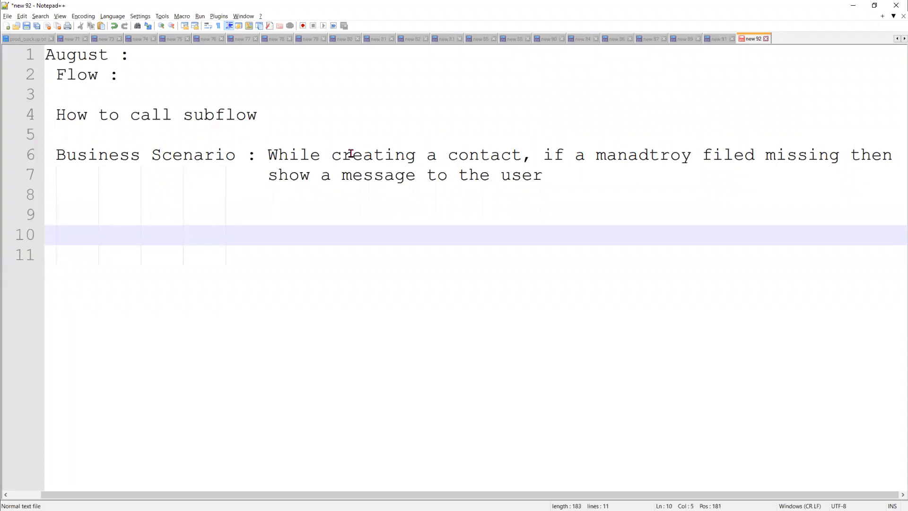
type("Micro ")
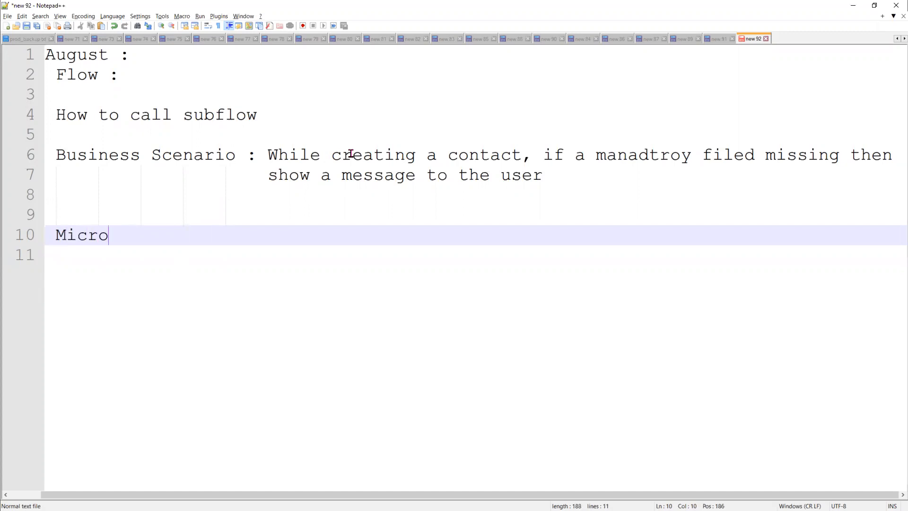
type("Level Re")
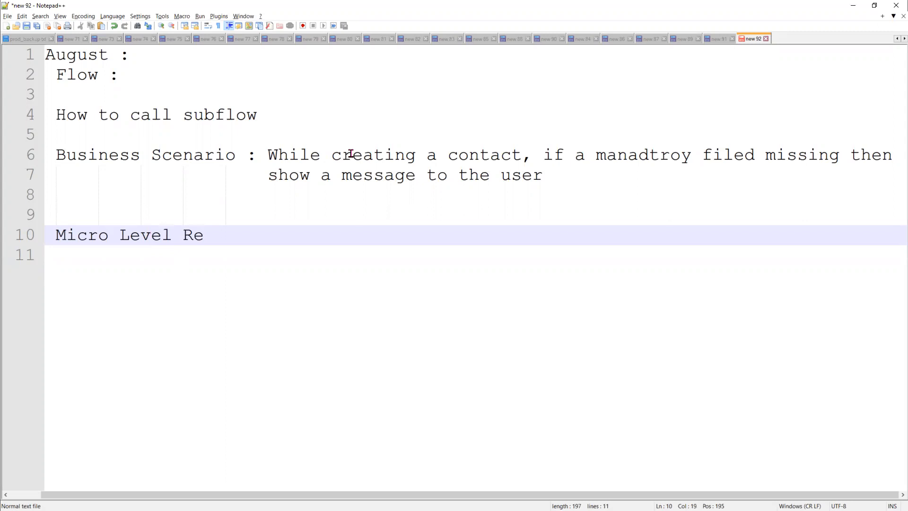
type("quirement")
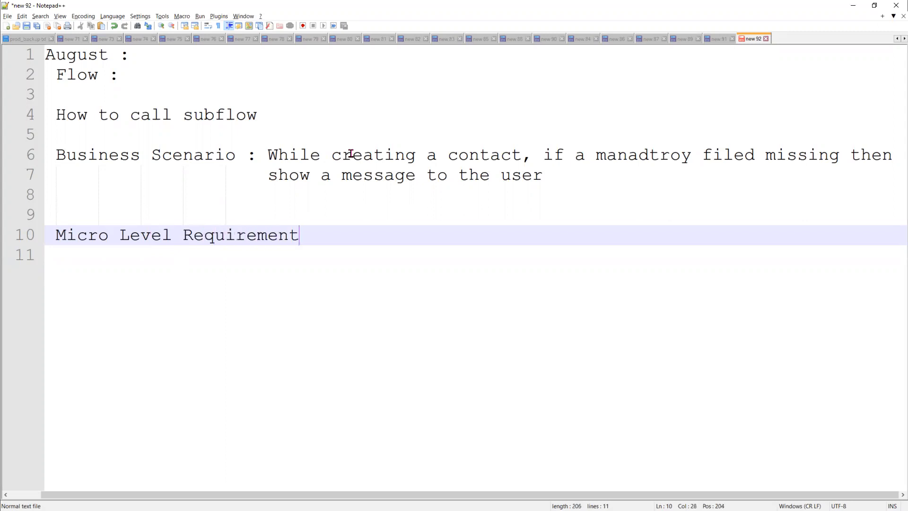
type(" :")
key("Return")
key("Tab")
key("Tab")
key("Tab")
key("Tab")
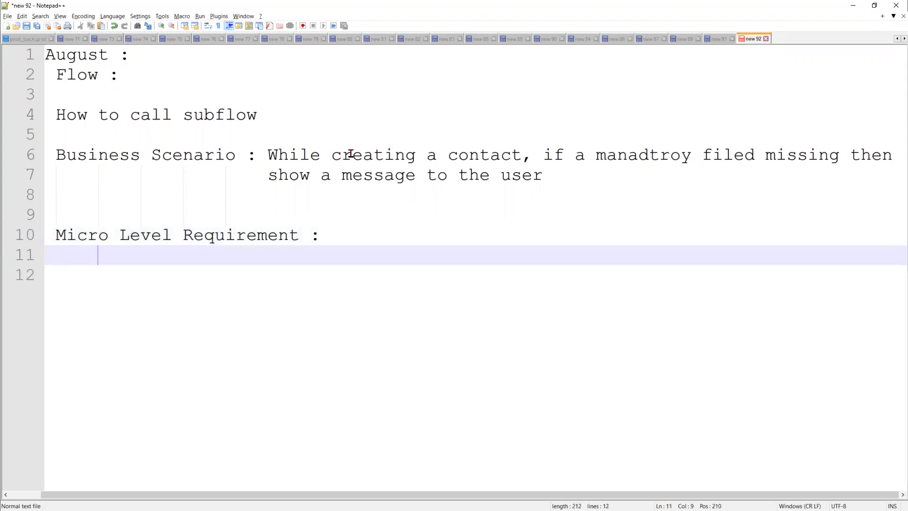
type(": Object")
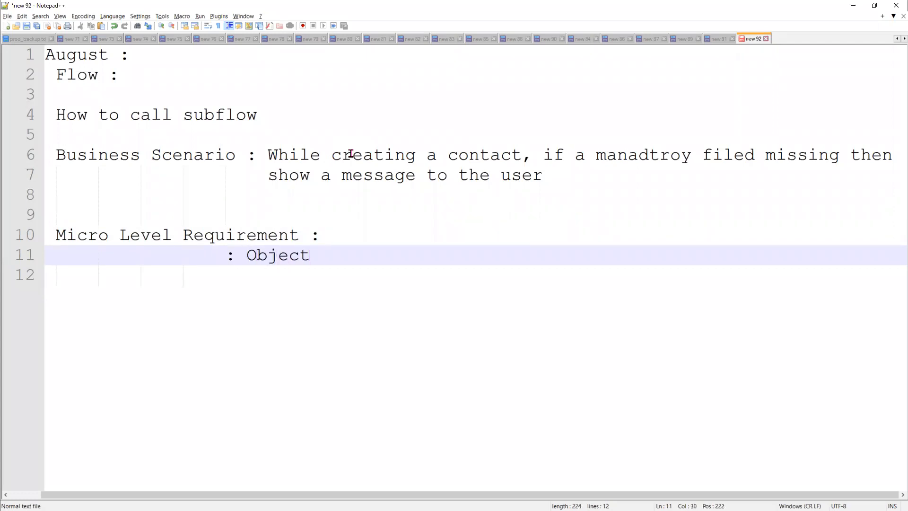
type(" : Contact")
key("Return")
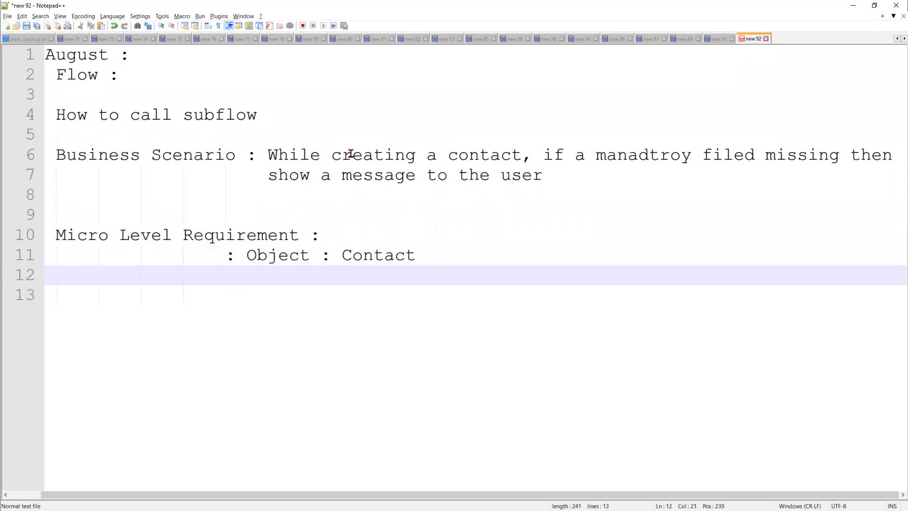
key("Up")
key("Delete")
type("1")
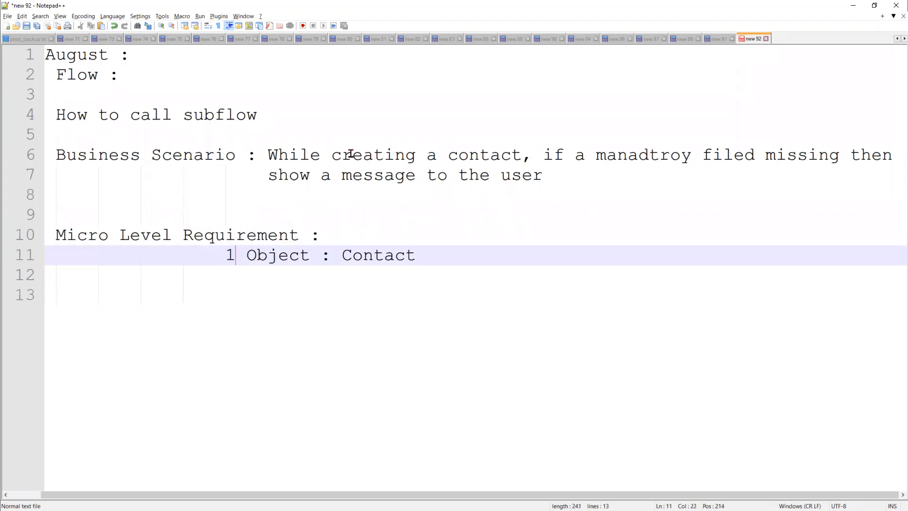
type(")")
key("Down")
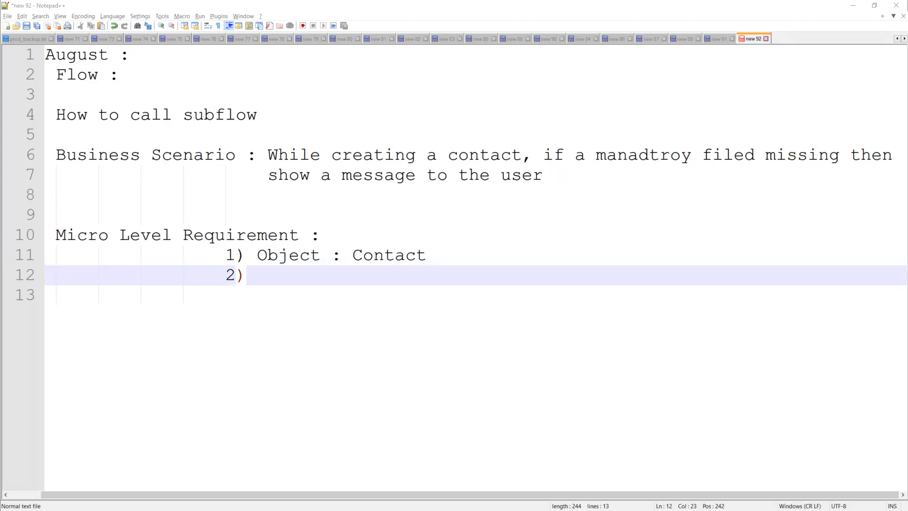
Fill item 2 with 'Build the Screen : to show a First Name, Last Name, Email', add '3) Create Contact Record', and begin '4)'
left_click(301, 280)
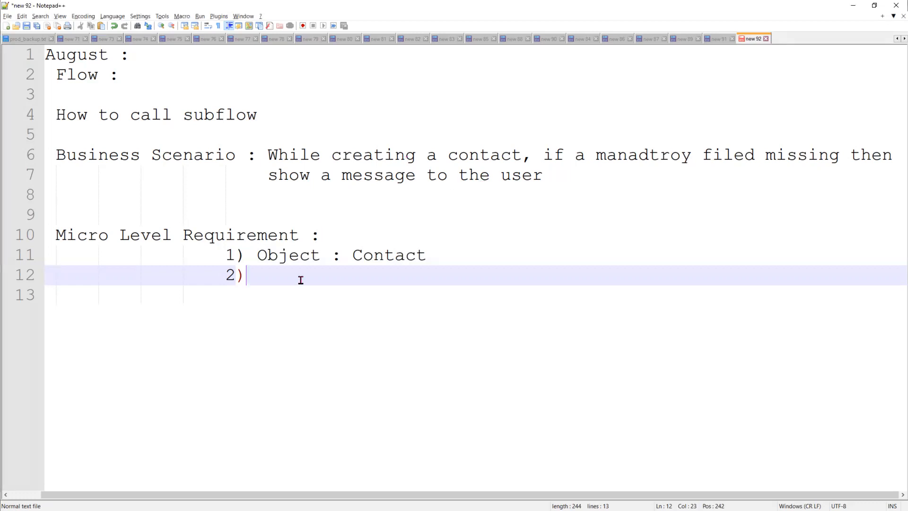
type("Bu")
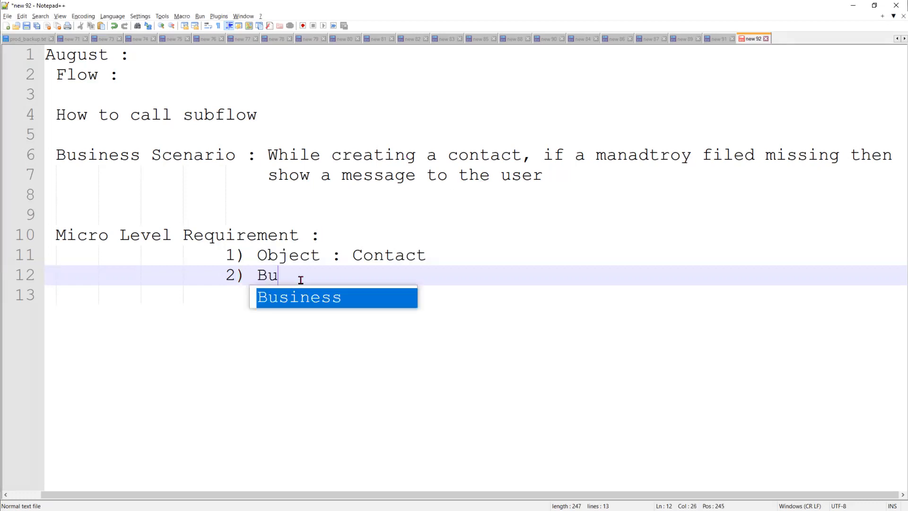
type("ild the ")
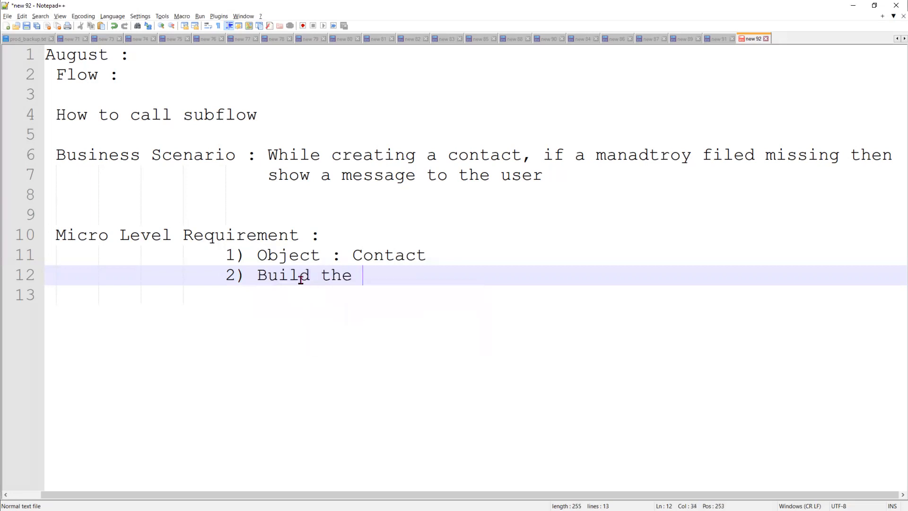
type("Screen ")
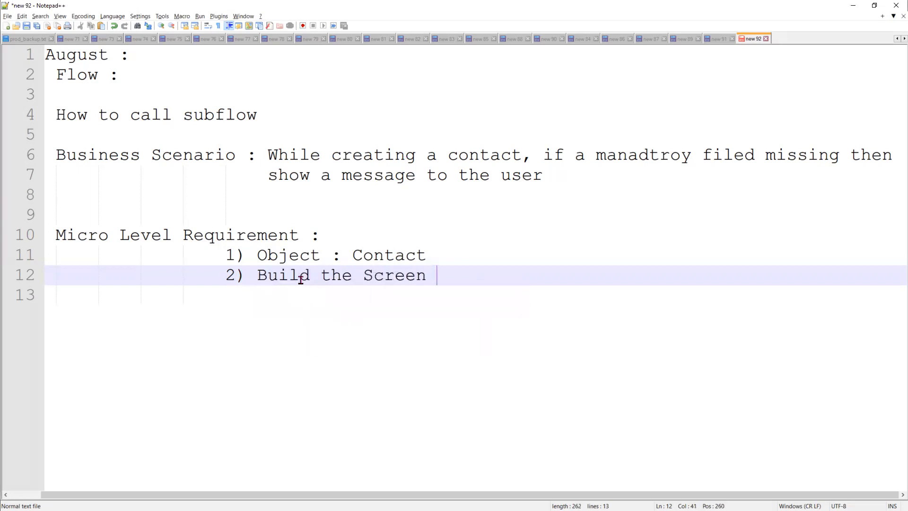
type(": t")
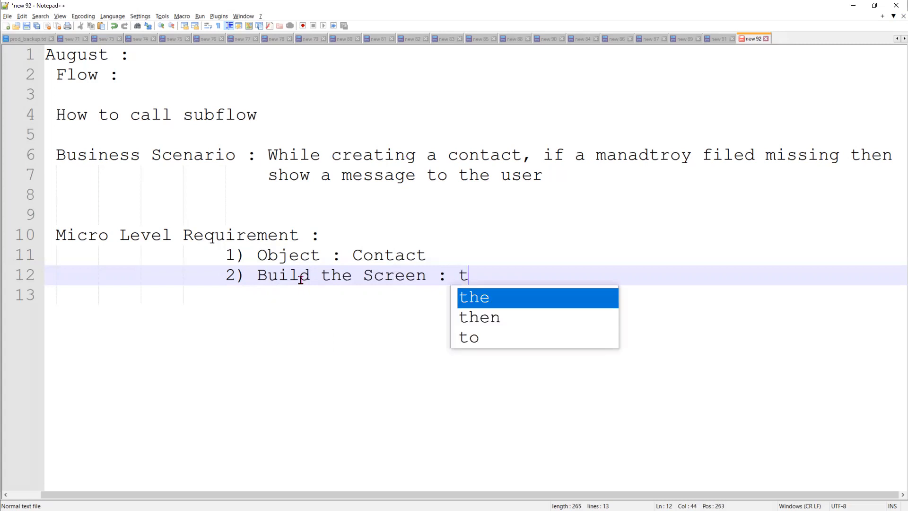
type("o show a ")
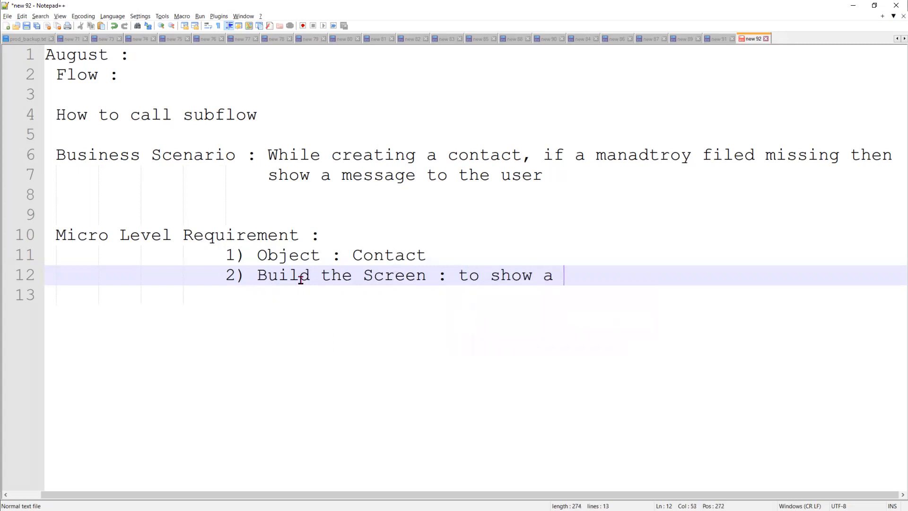
type("First Name")
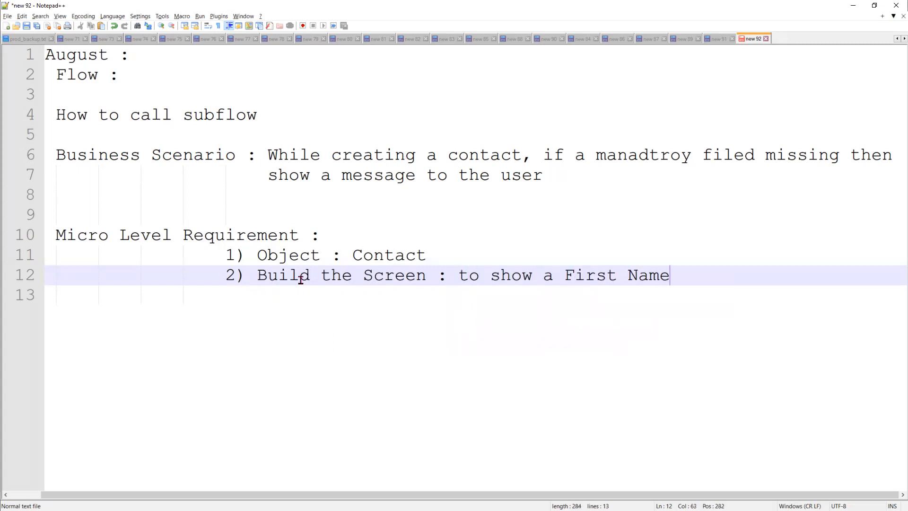
type(", Last Name, Email")
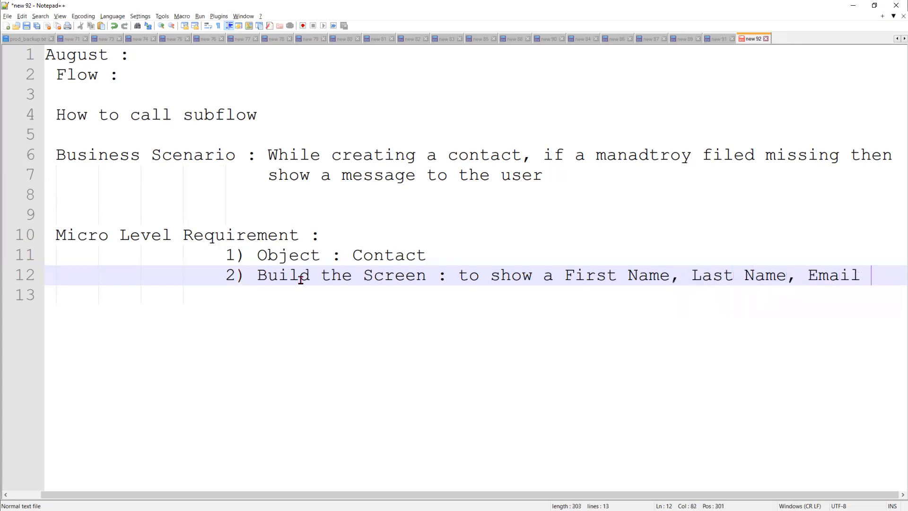
key("Return")
type("3)")
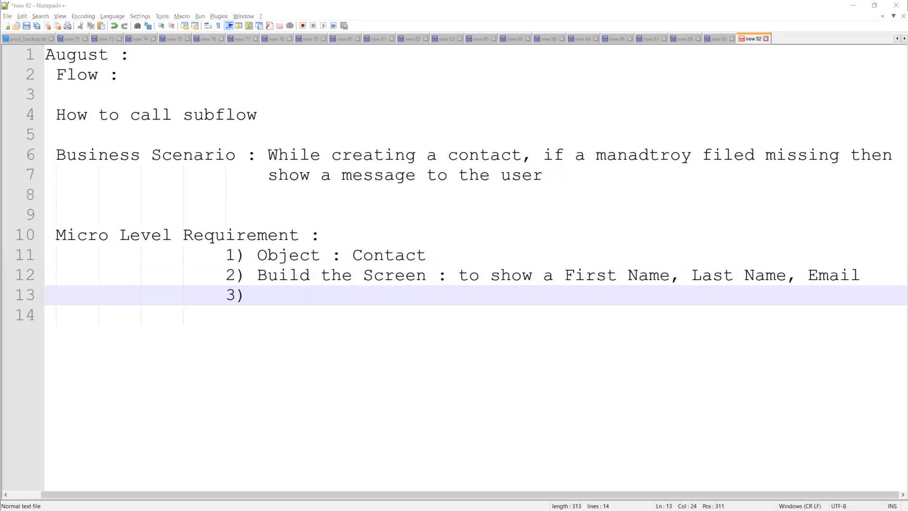
left_click(268, 291)
type("Create ")
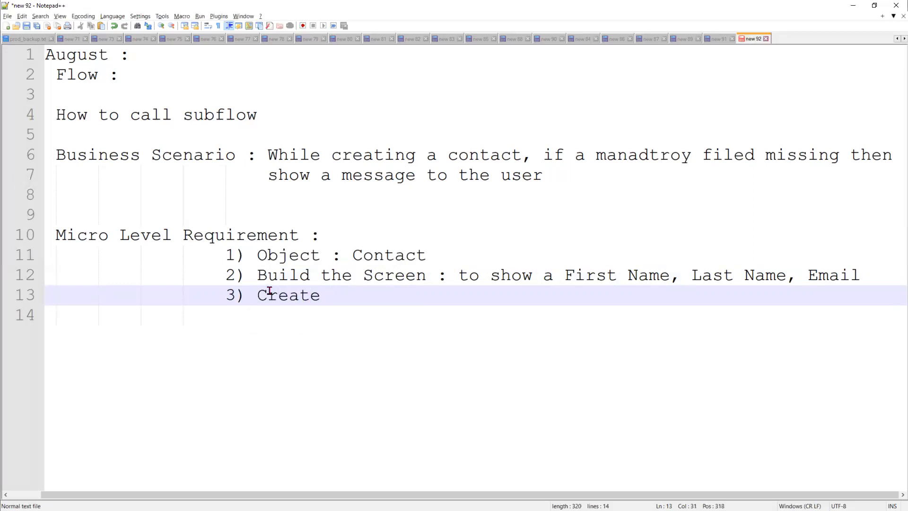
type("Contact R")
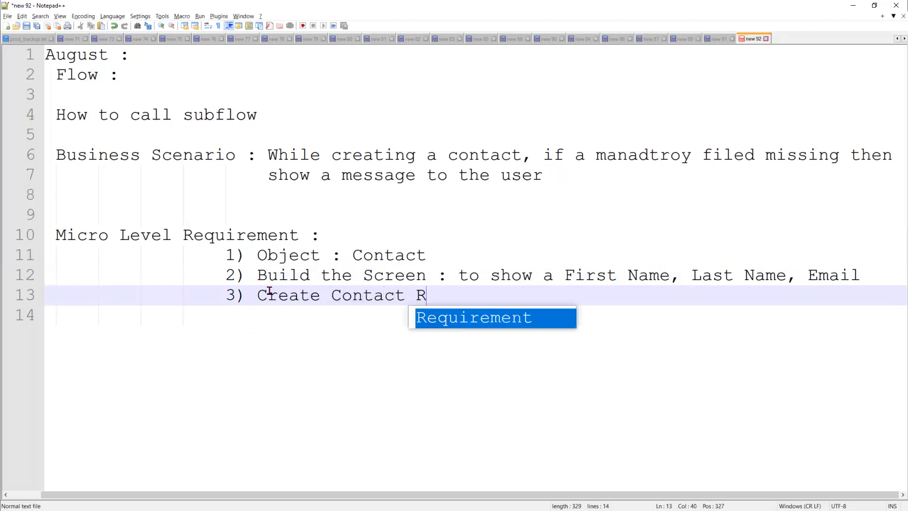
type("ecord")
key("Return")
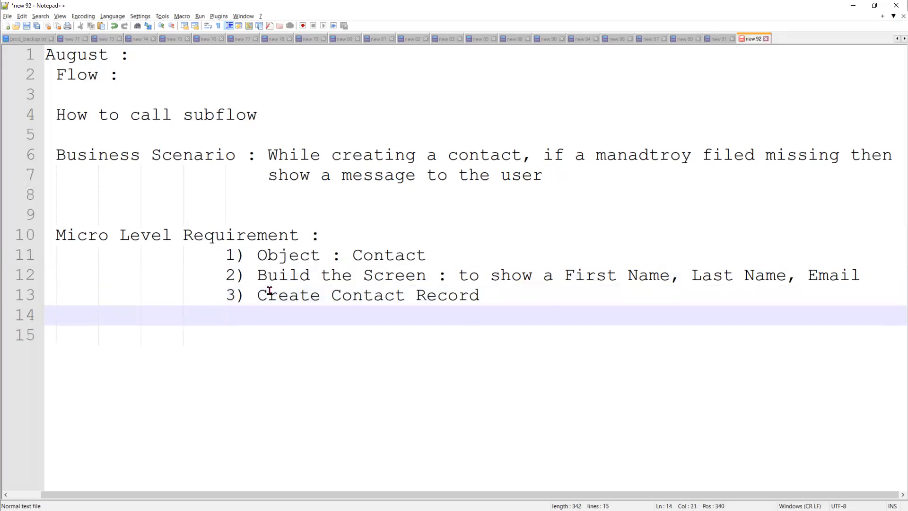
type("4)")
Replace the empty 4) with '1) another Flow - sub flow' and an indented 'a)' sub-item
key("alt+Tab")
key("alt+Tab")
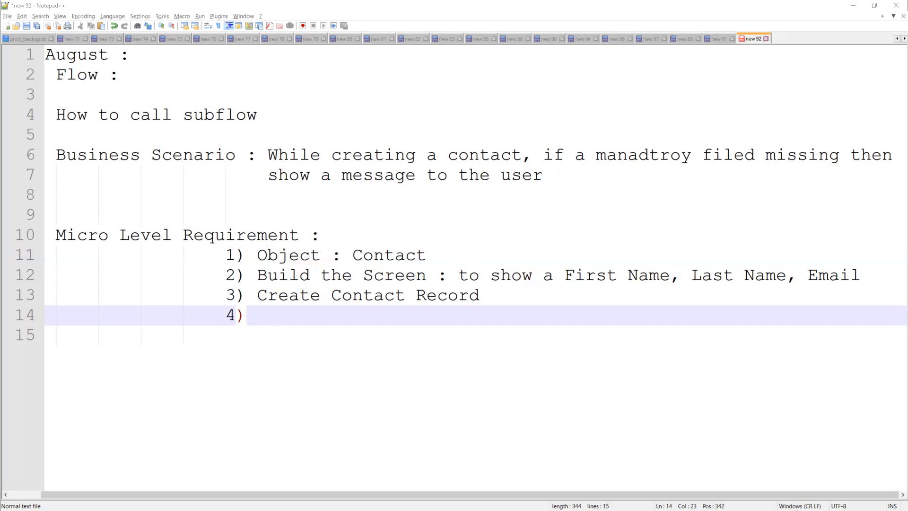
left_click(288, 316)
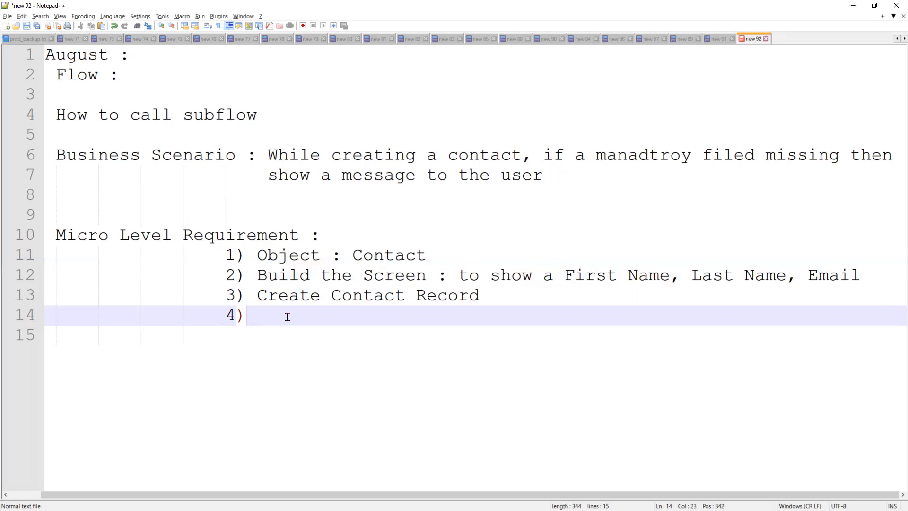
key("BackSpace")
key("BackSpace")
key("Return")
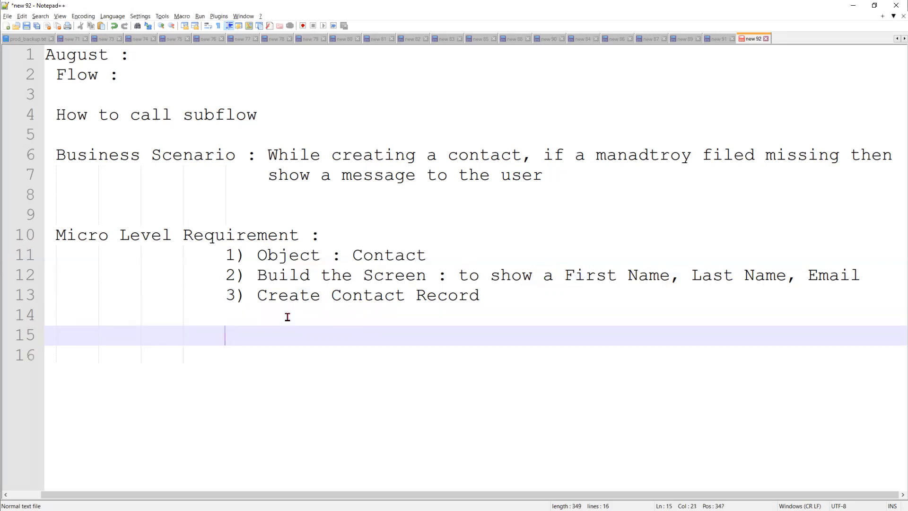
type("1) another Flo")
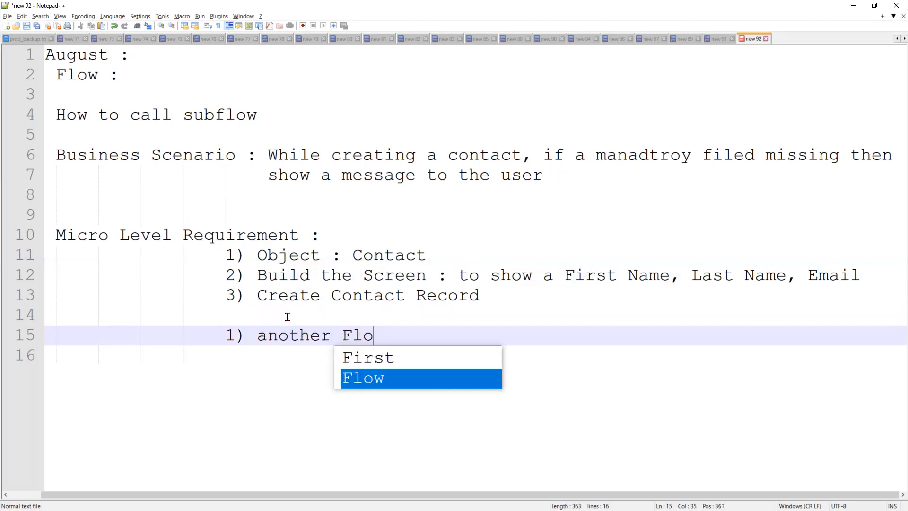
type("w - sub flow")
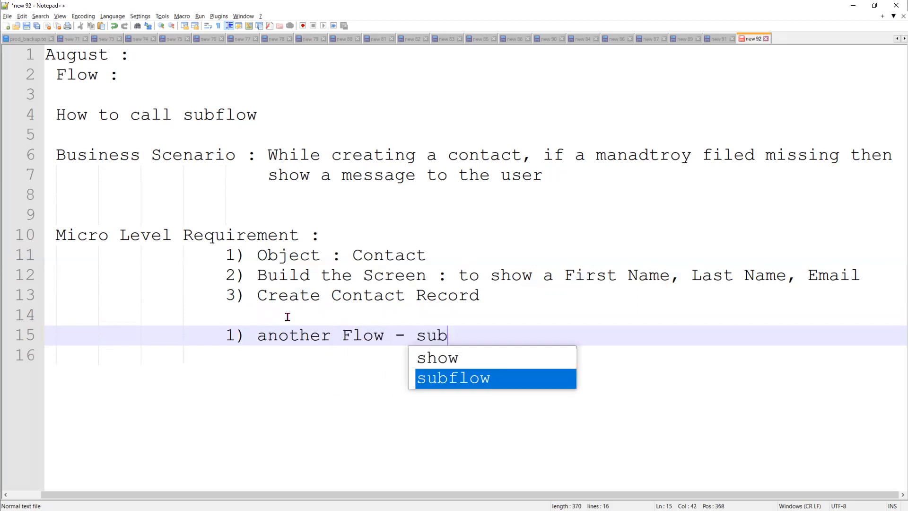
key("Return")
key("Tab")
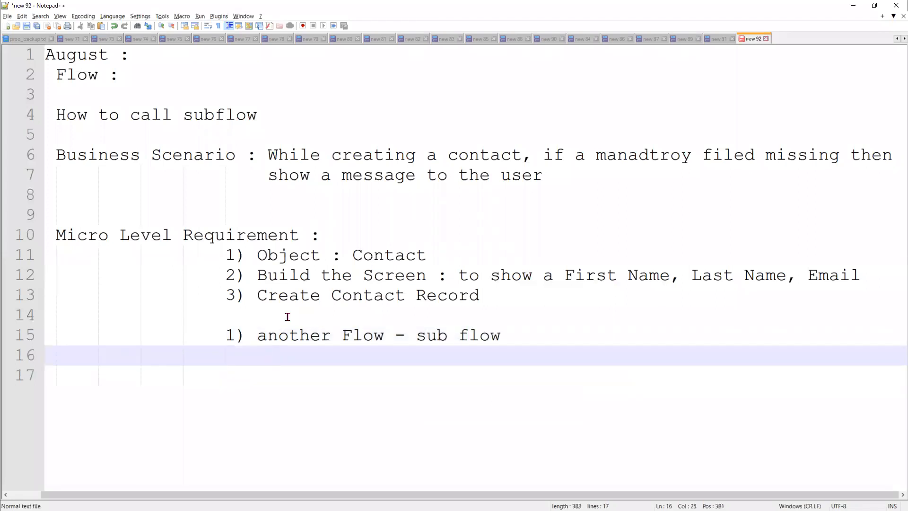
type("a)")
key("alt+Tab")
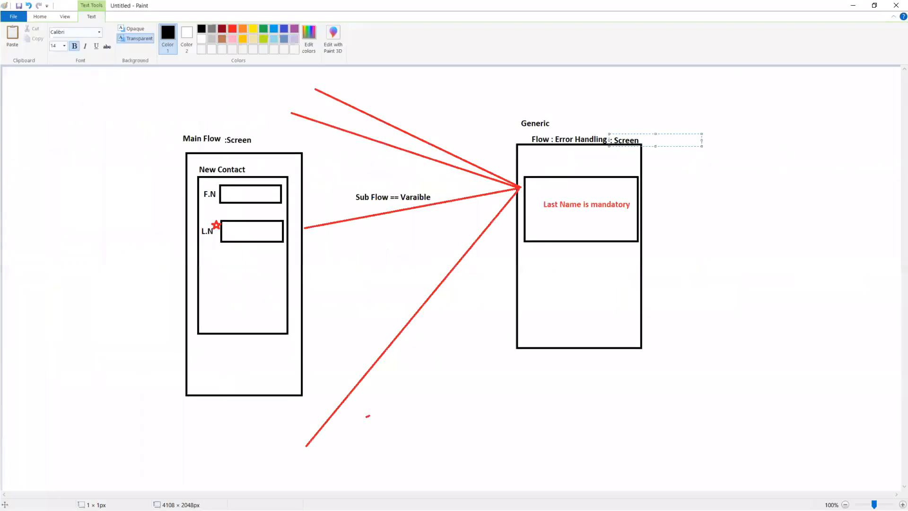
key("alt+Tab")
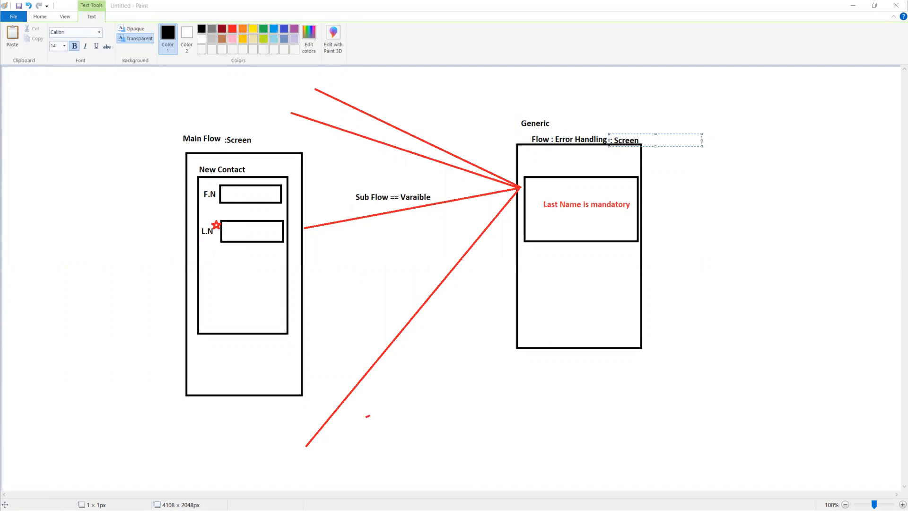
key("alt+Tab")
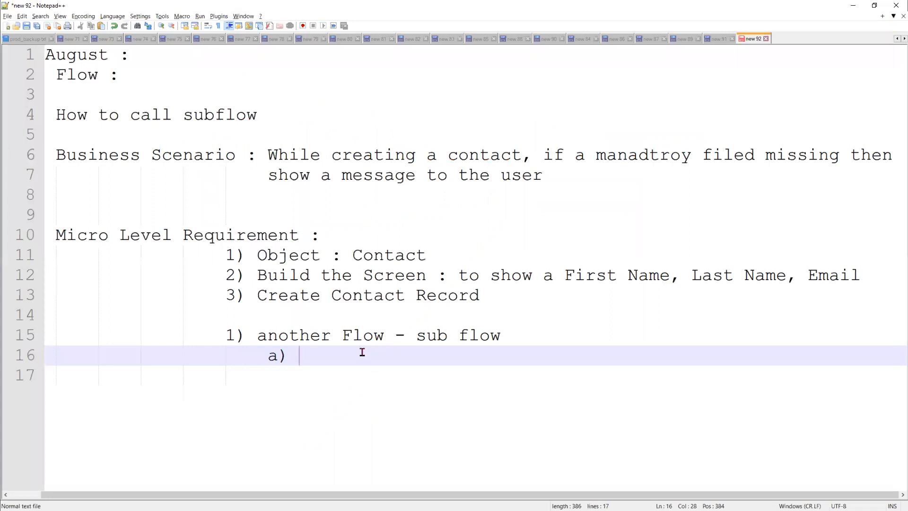
Complete the sub-item as 'a) implement Error Screen'
type("Error Screen")
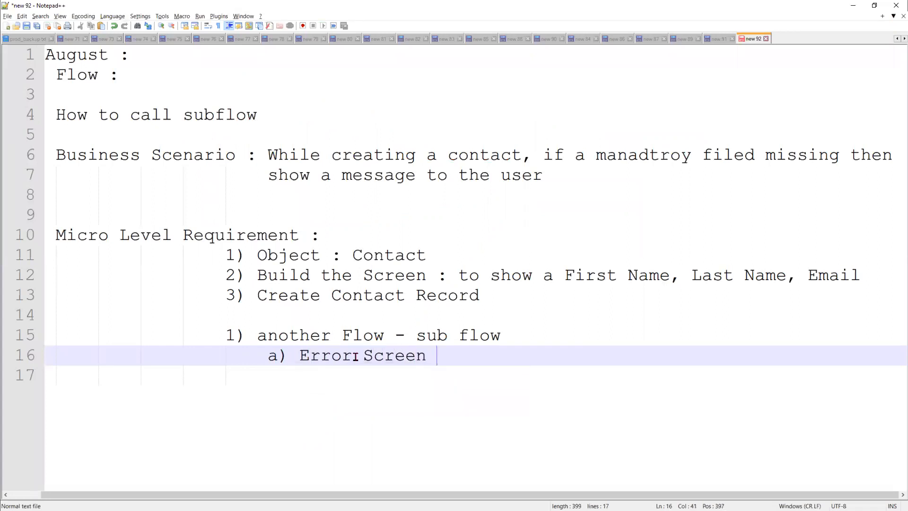
key("Left")
key("Left")
key("Left")
key("Left")
key("Left")
key("Left")
key("Left")
key("Left")
key("Left")
key("Left")
key("Left")
key("Left")
key("Left")
key("Left")
key("Left")
key("Right")
key("Right")
type("impl")
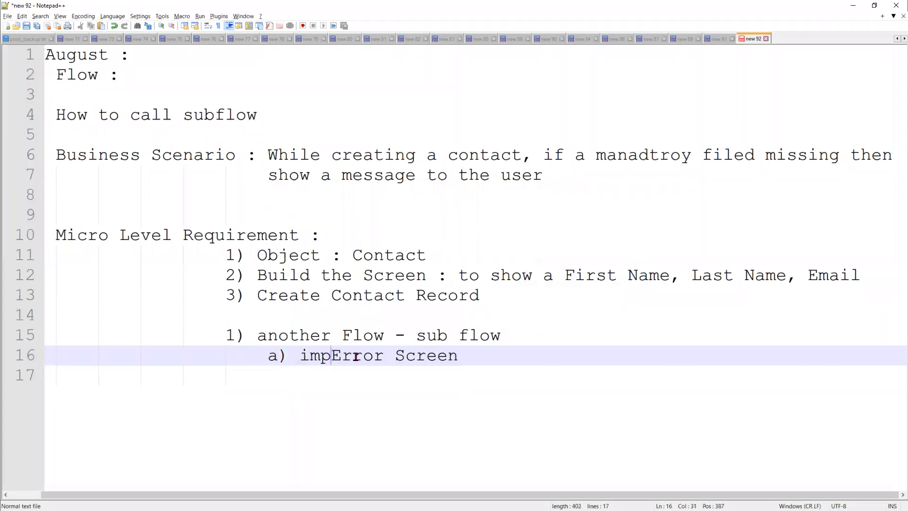
type("ement")
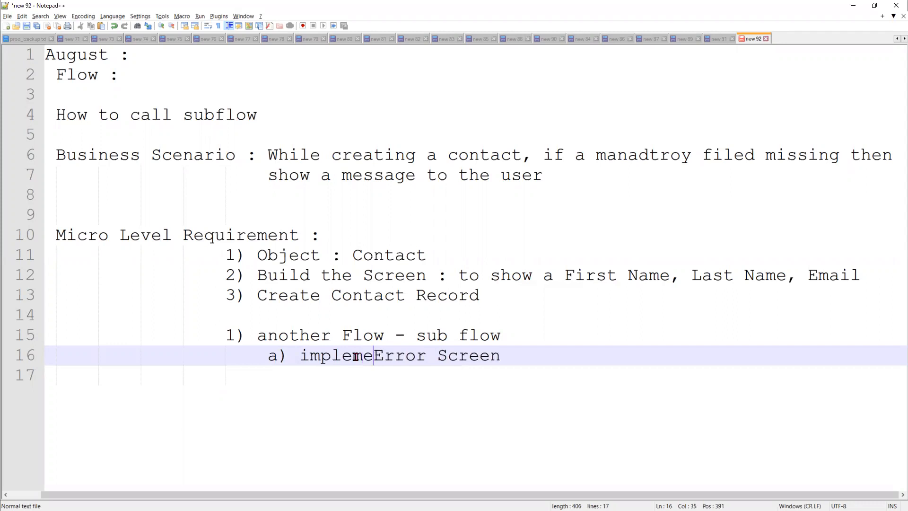
left_click(597, 363)
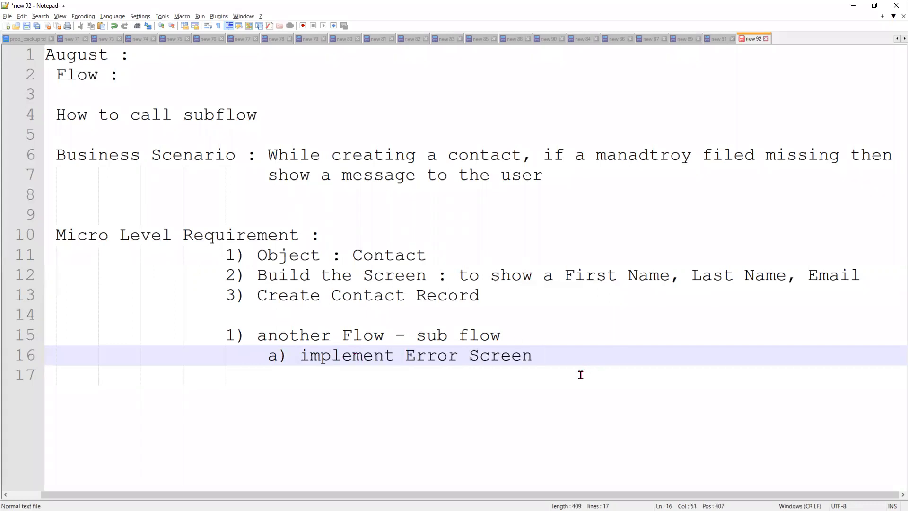
Add a '4)' line below the sub-item and select it to move into the requirement list
key("Return")
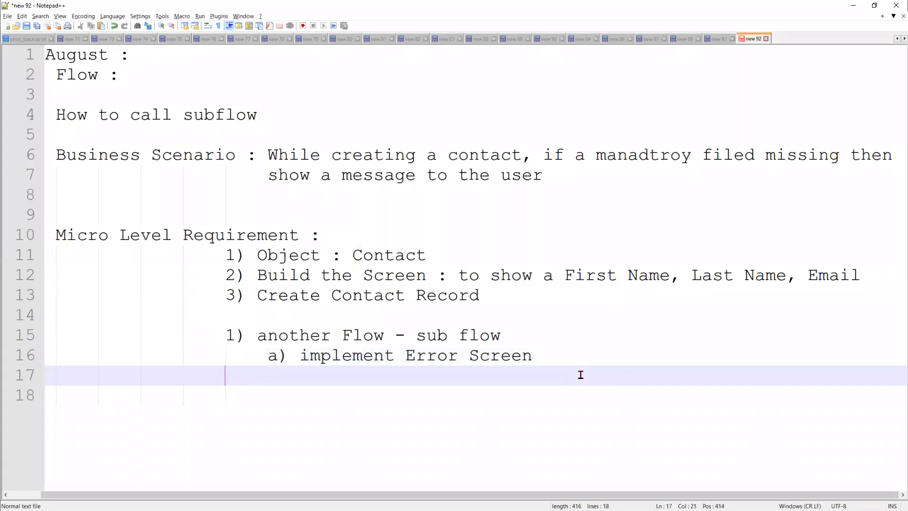
type("4)")
left_click_drag(480, 295, 198, 258)
left_click(224, 335)
left_click_drag(247, 375, 238, 313)
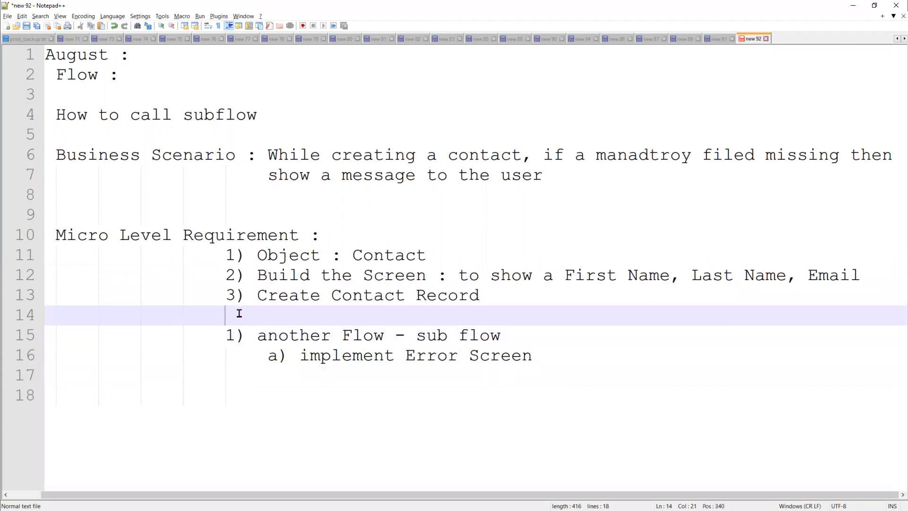
Place item '4) Call subflow' under Create Contact Record
key("Return")
key("Return")
key("Return")
key("Return")
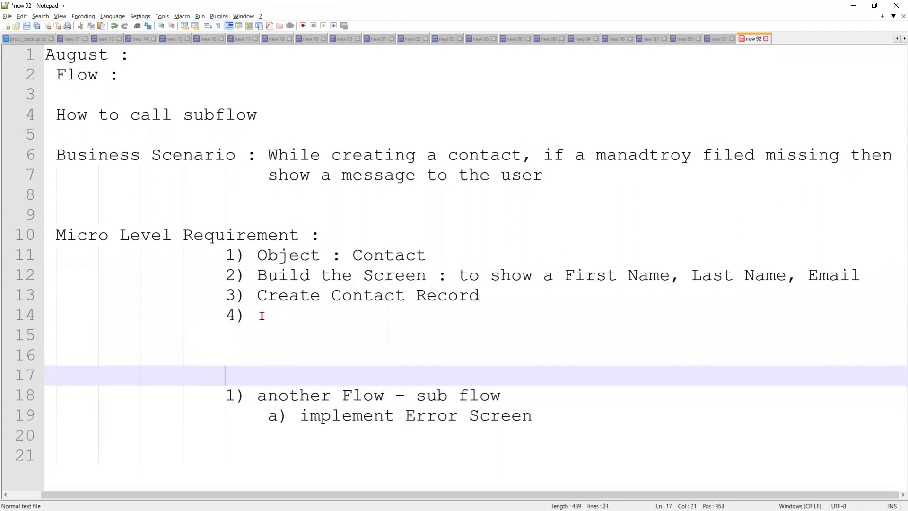
left_click(262, 315)
type("C")
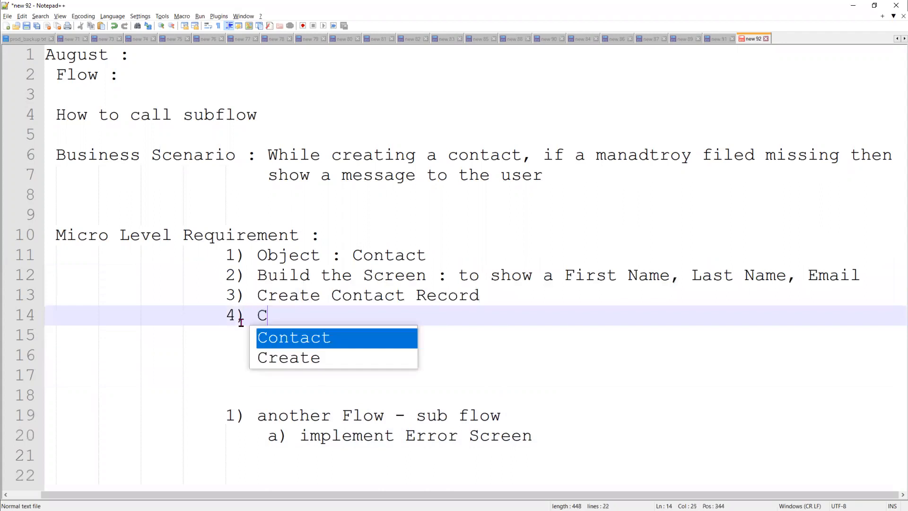
type("all sub")
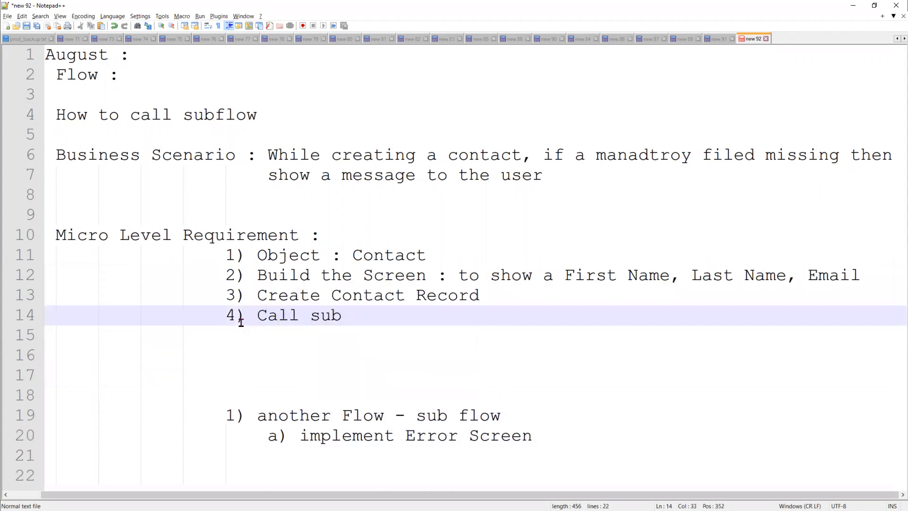
type("flow")
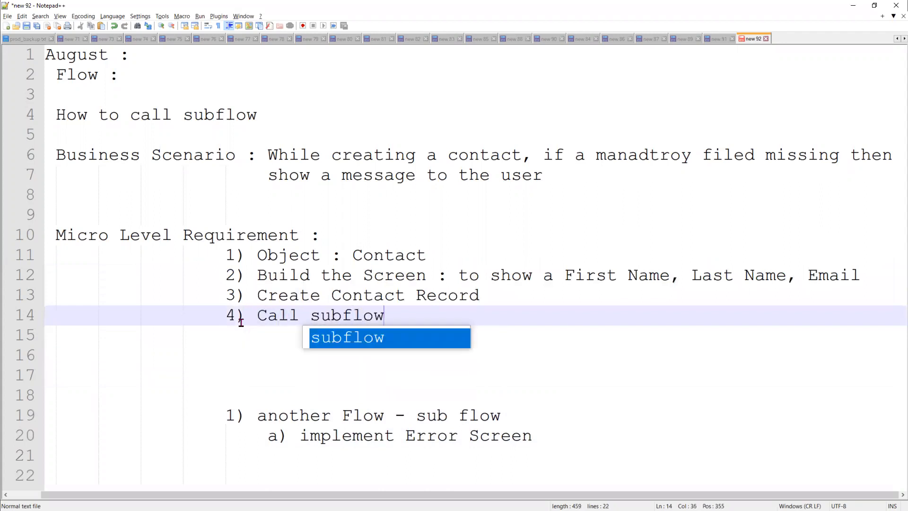
key("Escape")
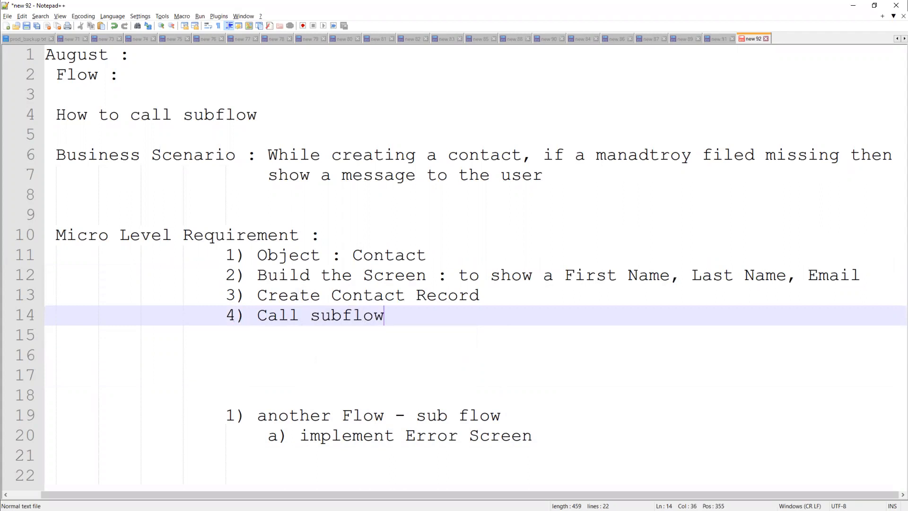
Extend item 4 to read 'Call subflow if it fails while creating the Contact record'
key("alt+Tab")
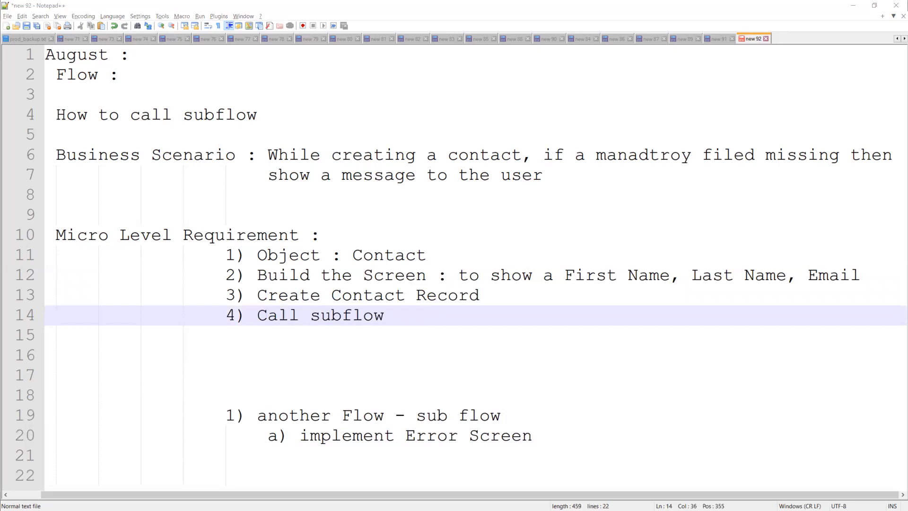
left_click(401, 316)
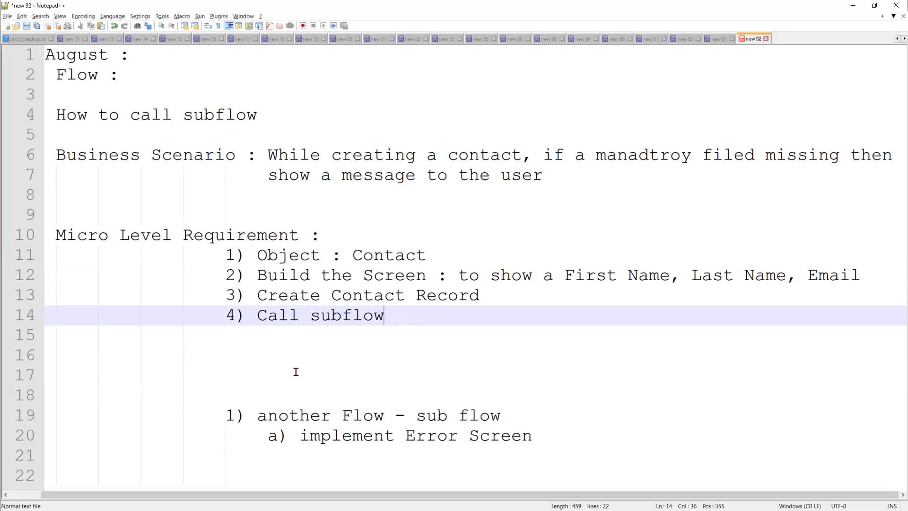
type("i")
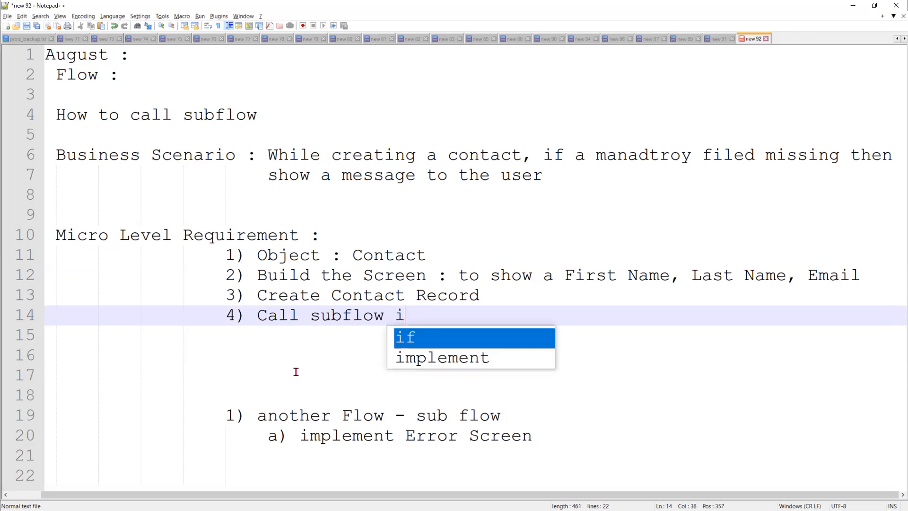
type("f it")
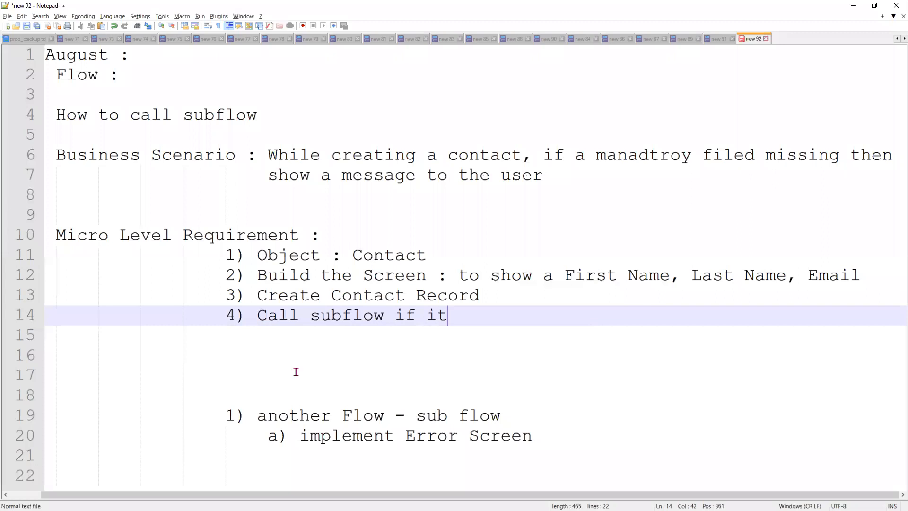
type(" fails while c")
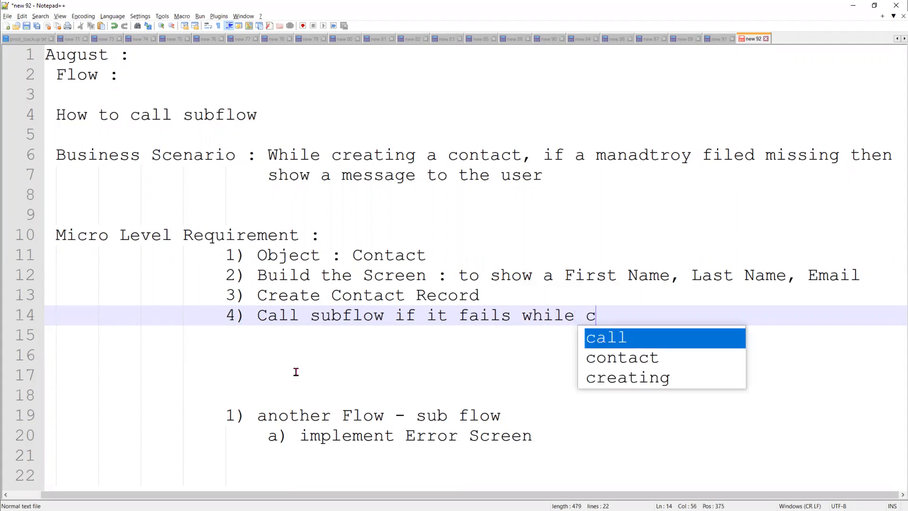
type("reating the ")
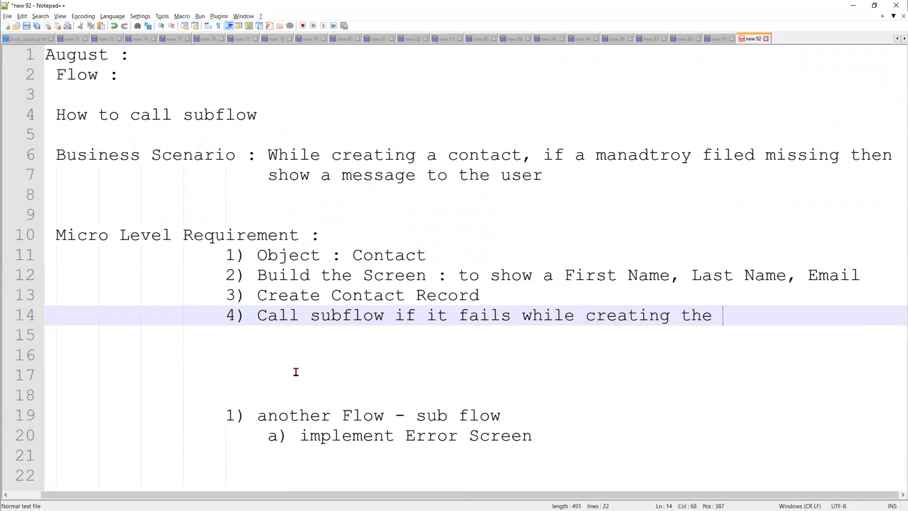
type("record")
left_click(724, 318)
type("Contact")
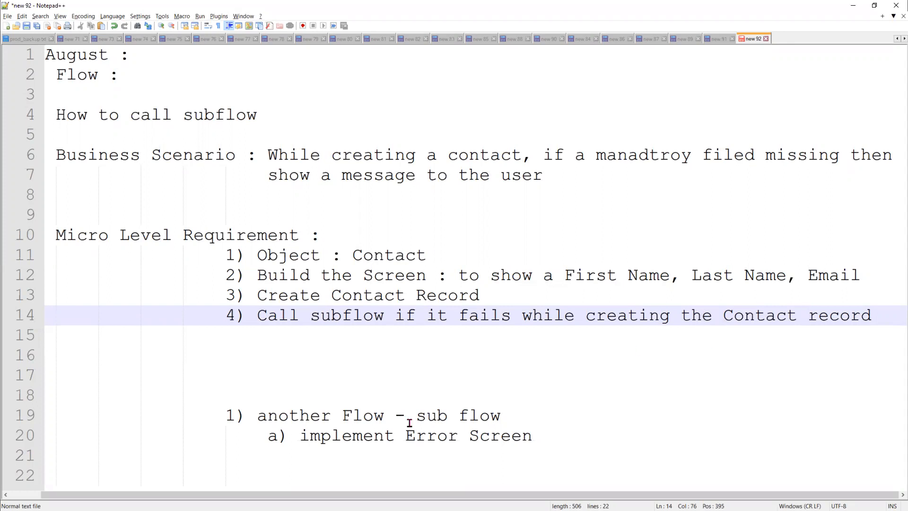
left_click_drag(571, 431, 182, 395)
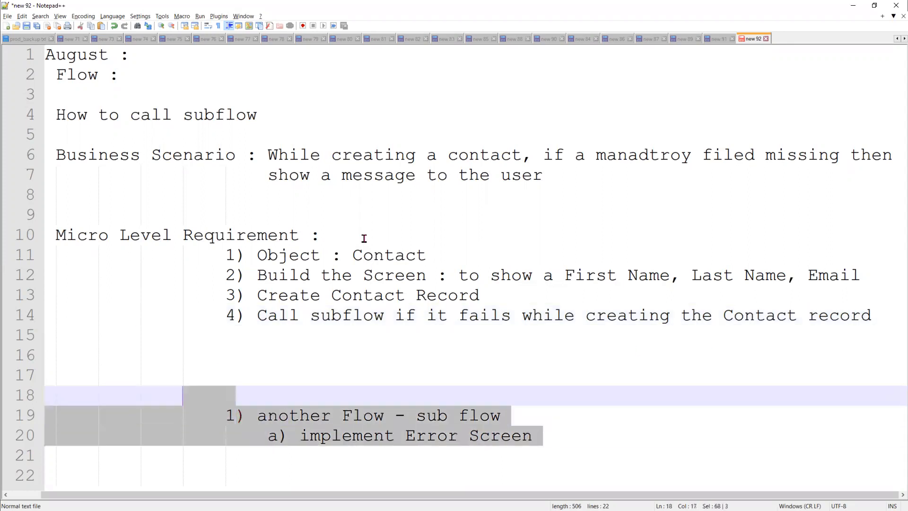
key("alt+Tab")
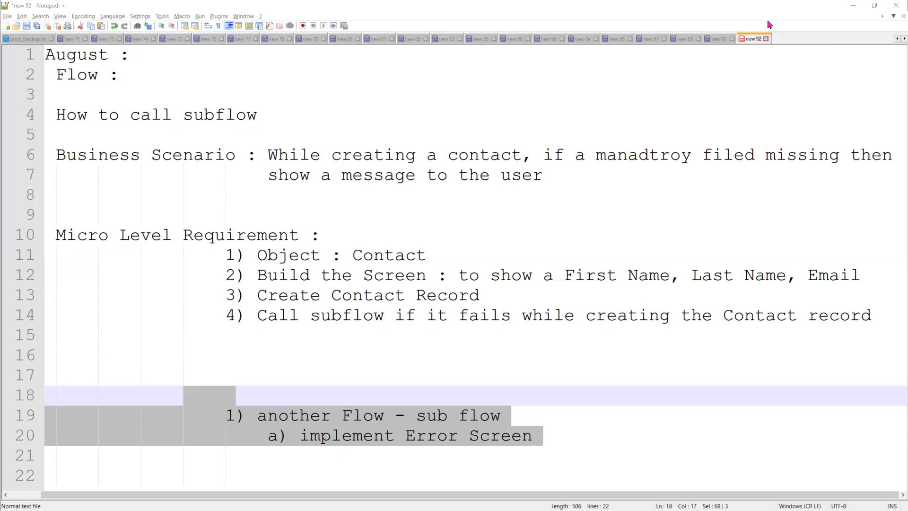
Minimize Notepad++ and Paint, find 'flows' in Setup Quick Find, and start a New Flow
left_click(853, 5)
left_click(853, 5)
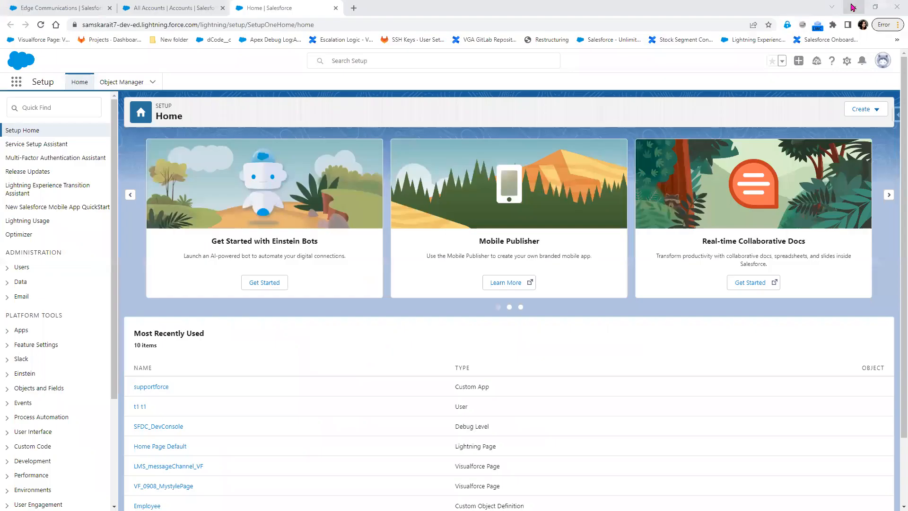
left_click(123, 82)
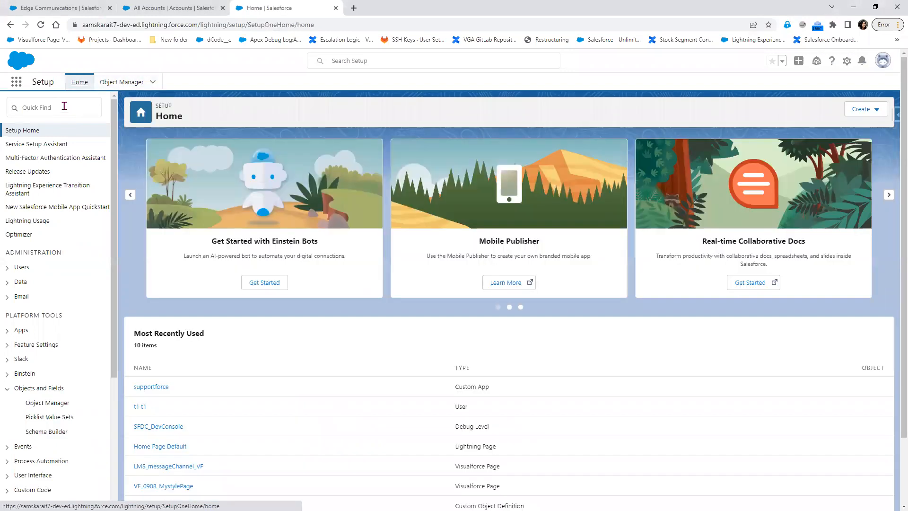
left_click(64, 109)
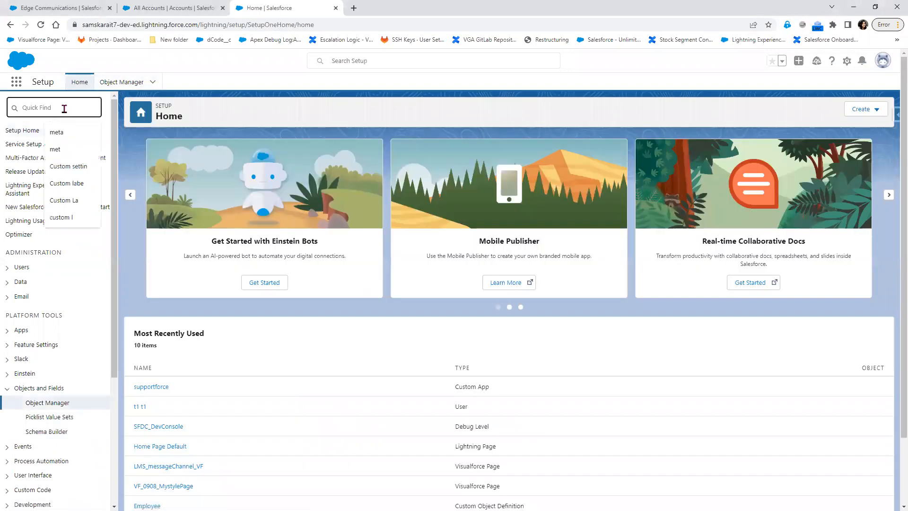
type("f")
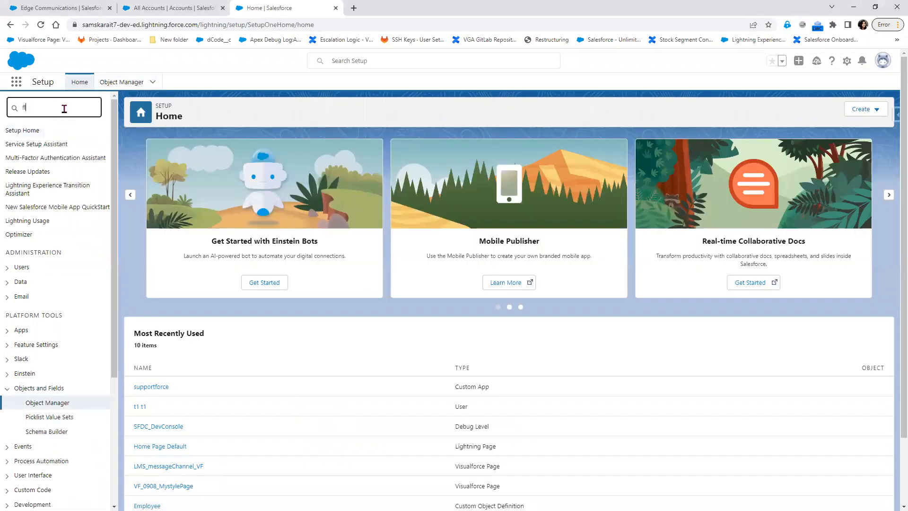
type("lows")
left_click(41, 148)
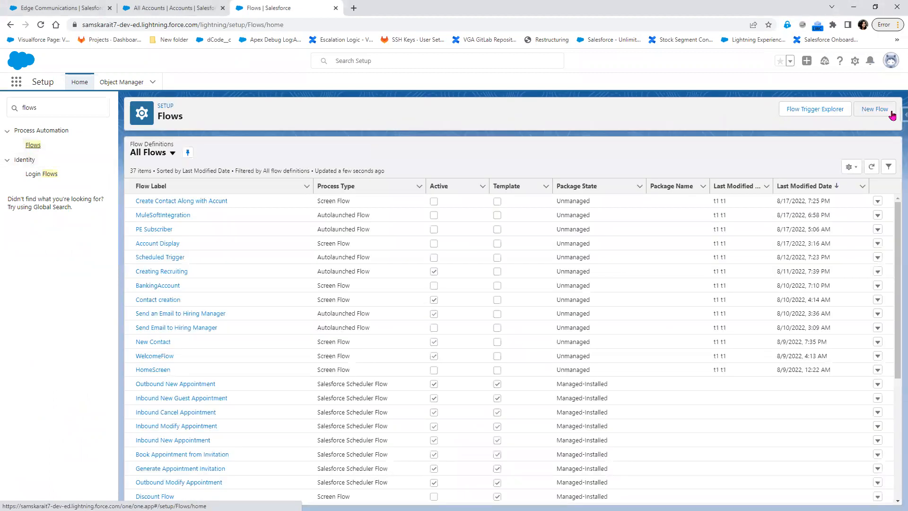
left_click(890, 114)
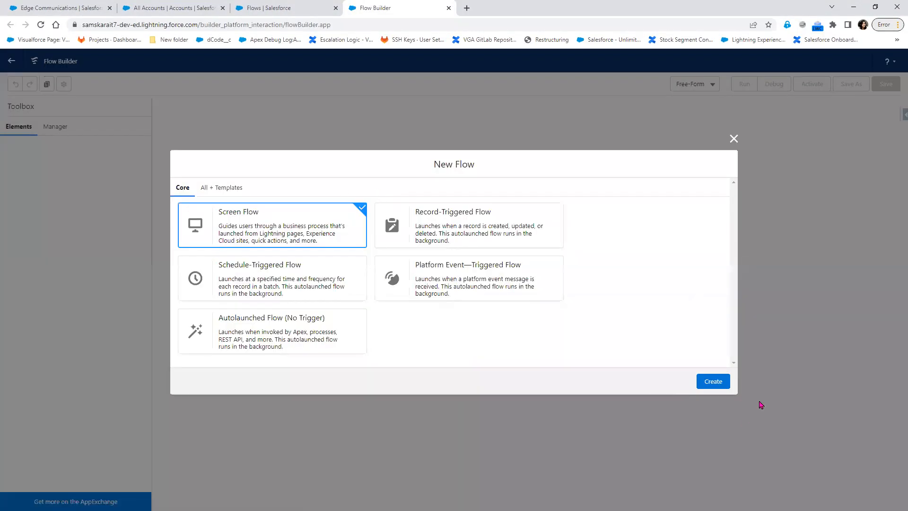
Create a Screen Flow and open the add-element menu between Start and End
left_click(714, 382)
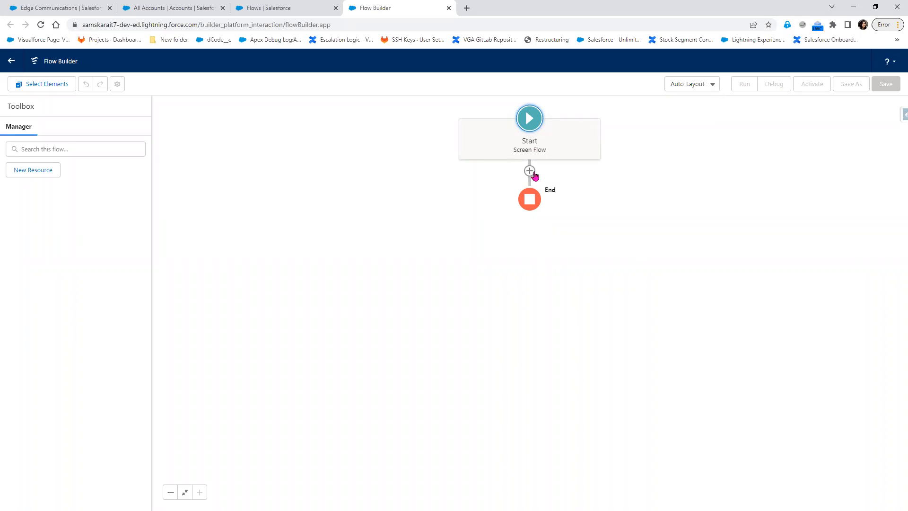
left_click(530, 171)
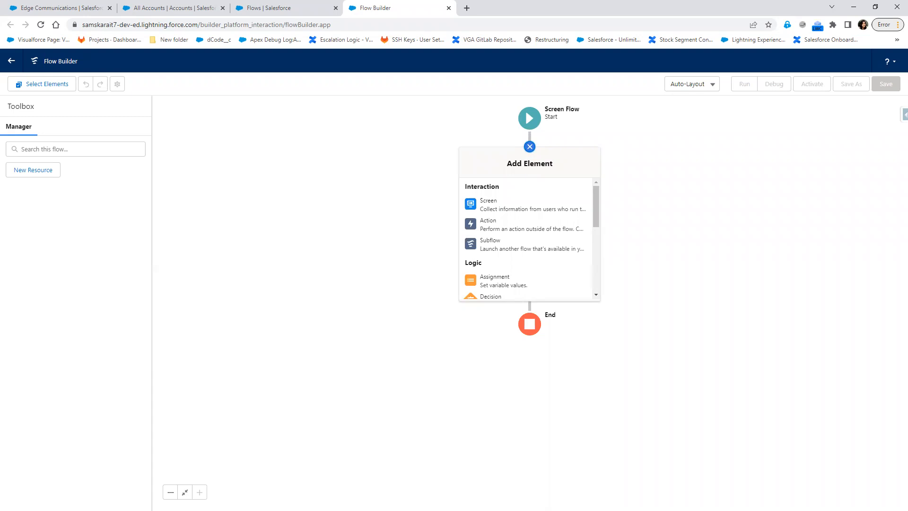
Add a Screen element holding a Display Text component with API name errormessage
left_click(500, 211)
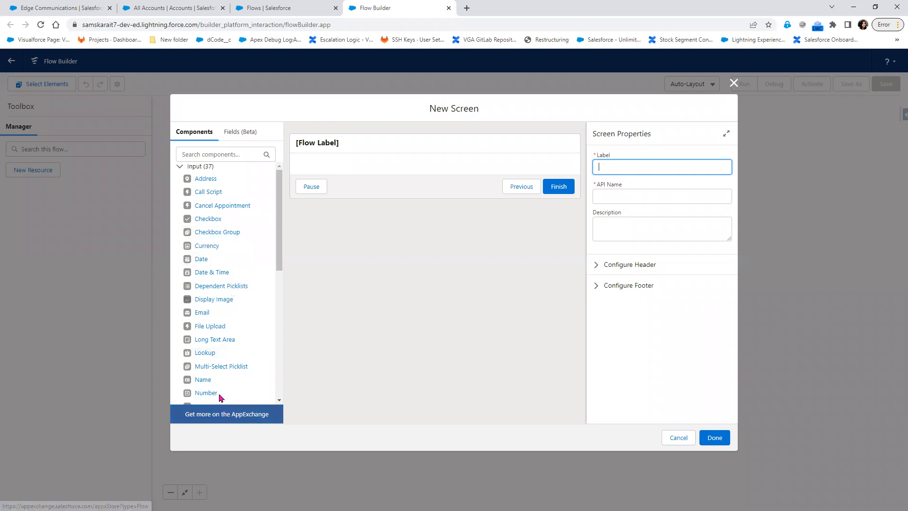
scroll(245, 331, "down", 3)
left_click(225, 154)
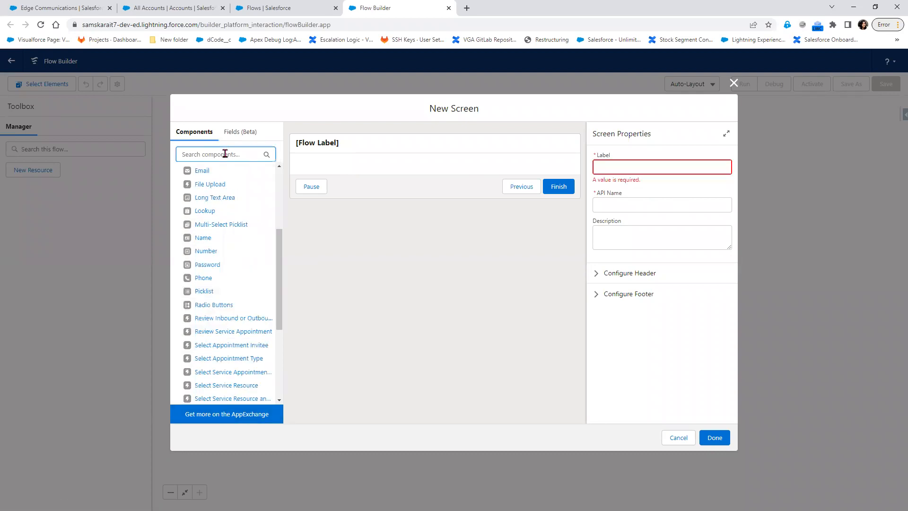
type("Te")
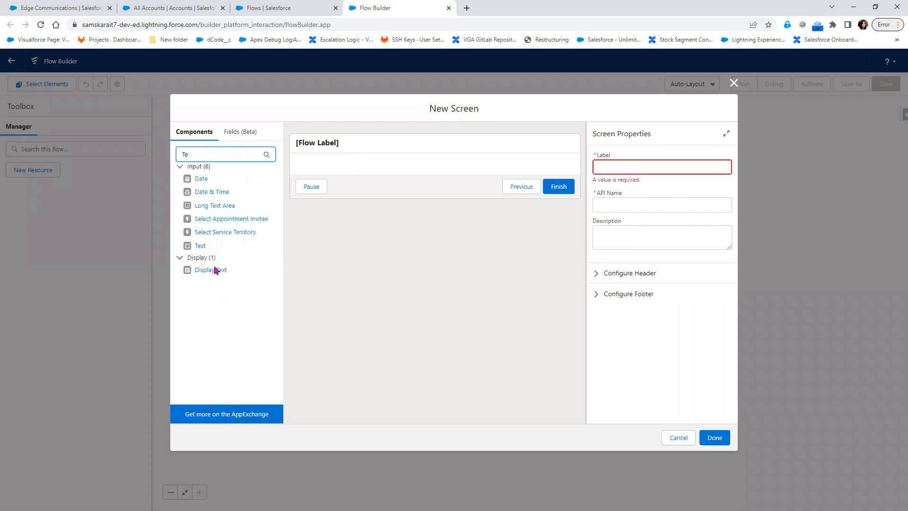
left_click_drag(266, 216, 400, 166)
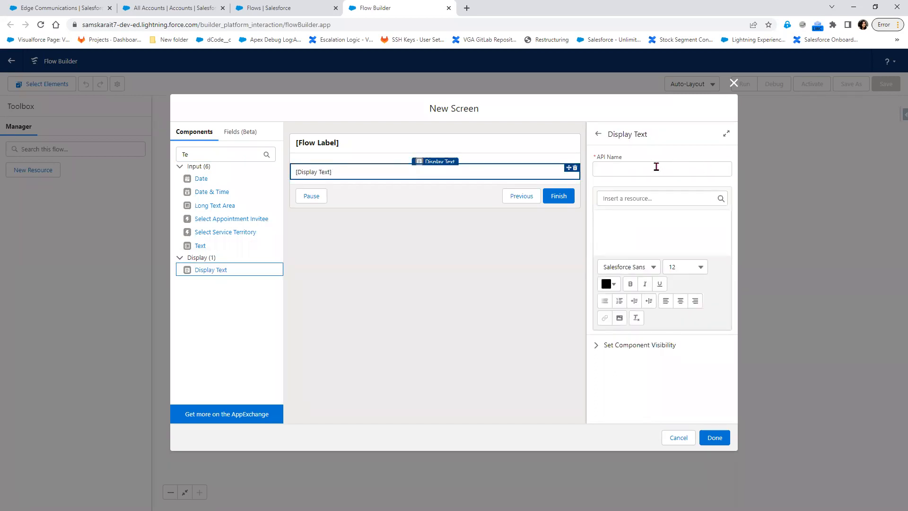
left_click(654, 169)
type("e")
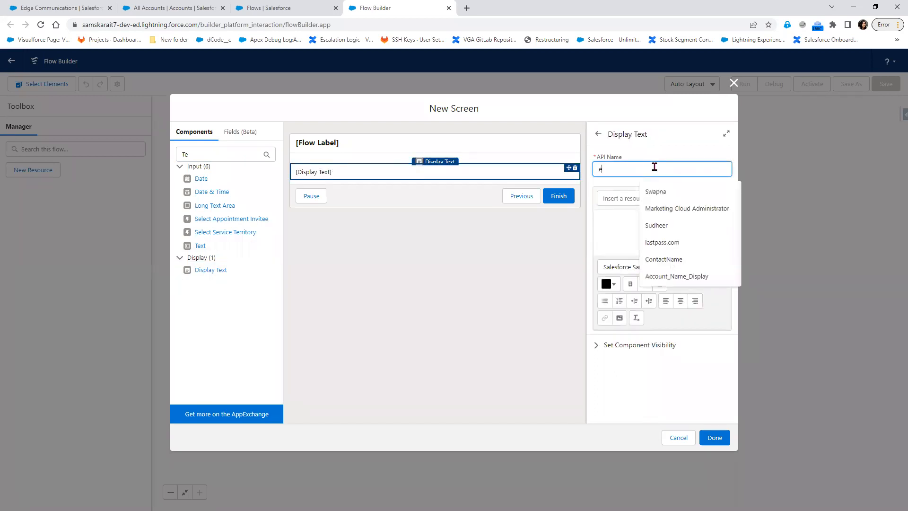
type("nrormessage")
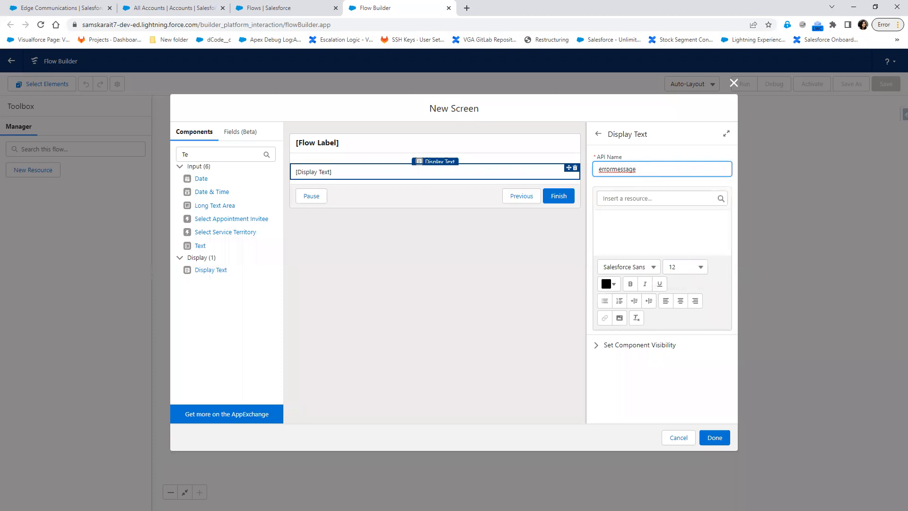
left_click(2, 261)
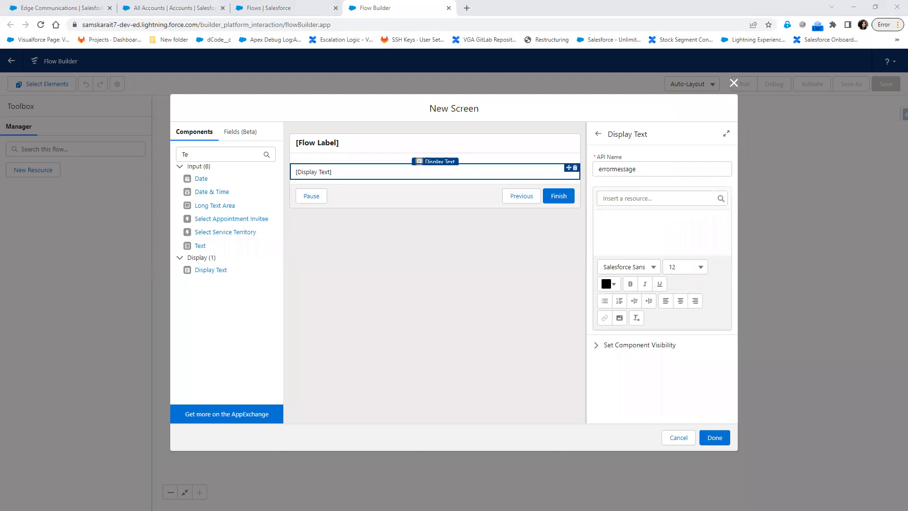
From the Display Text's resource picker, choose New Resource
left_click(635, 197)
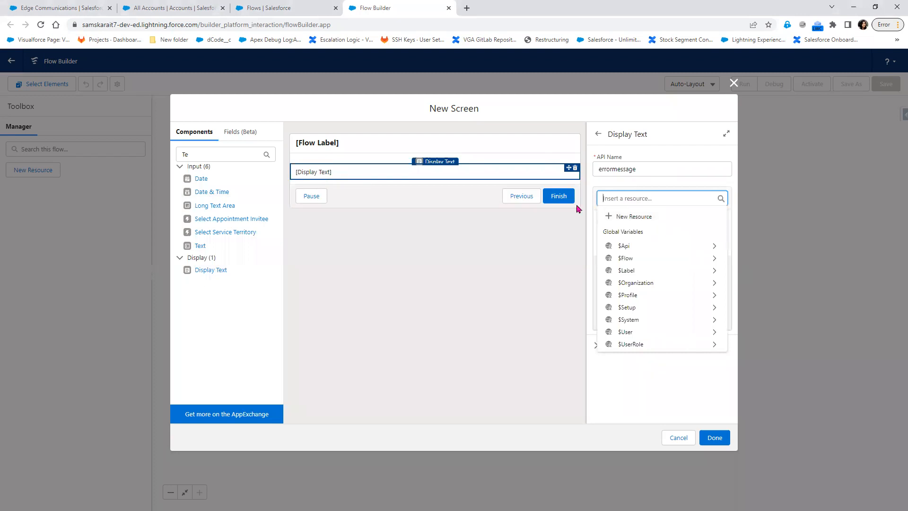
left_click(498, 246)
left_click(394, 171)
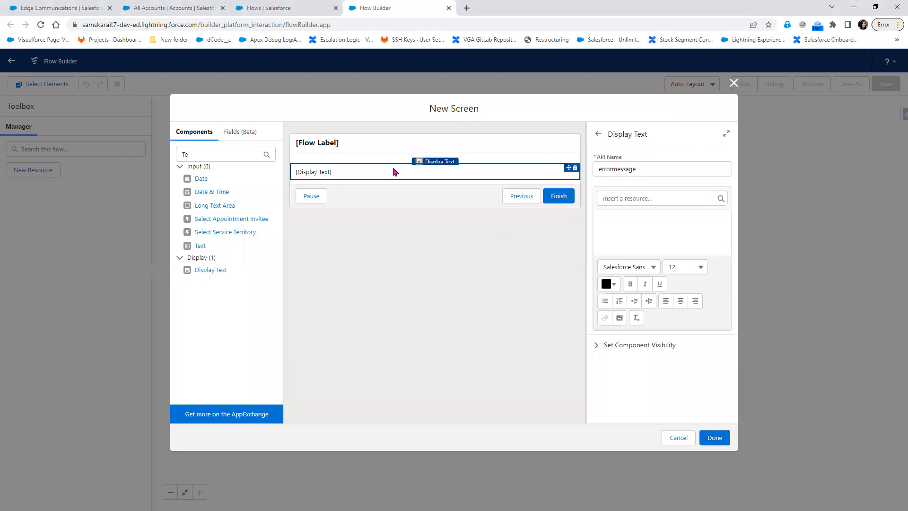
left_click(649, 200)
left_click(651, 218)
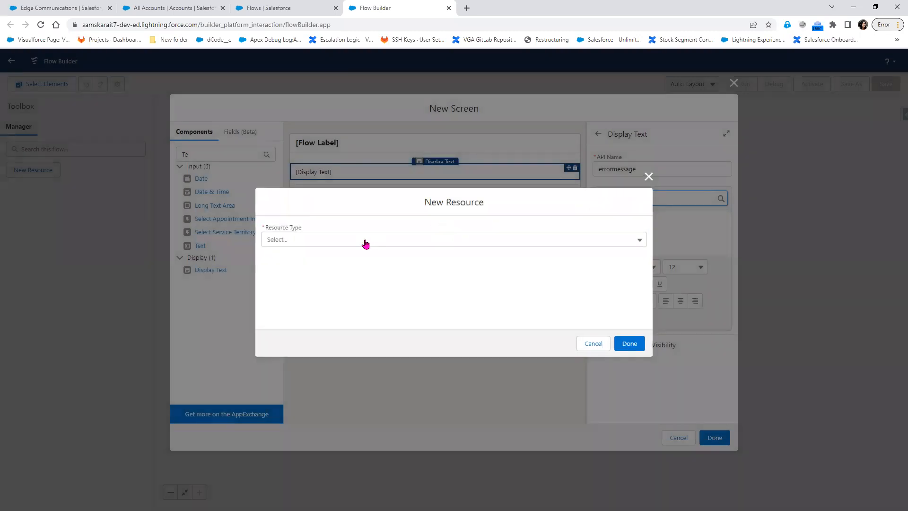
Create a Text variable named 'message', available for input, and insert {!message} into the display text
left_click(366, 244)
left_click(356, 261)
left_click(326, 259)
type("mee")
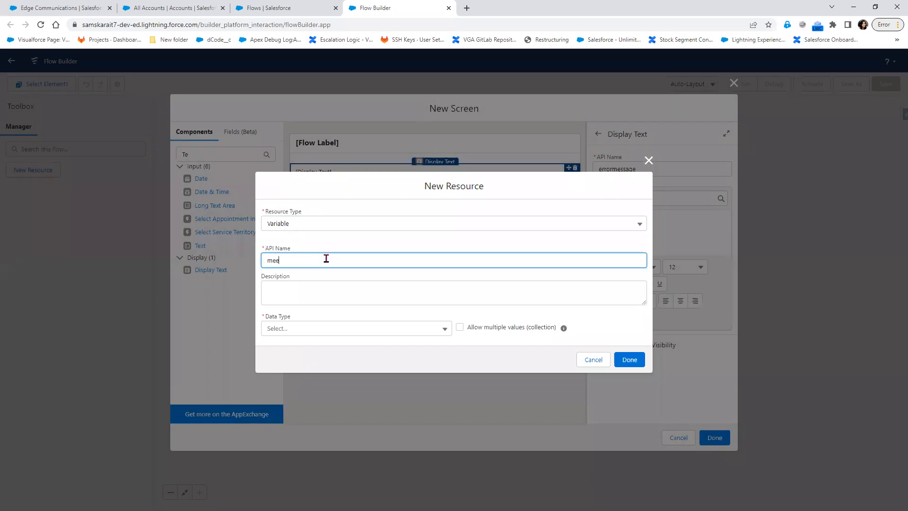
key("BackSpace")
type("ssage")
left_click(300, 329)
left_click(308, 348)
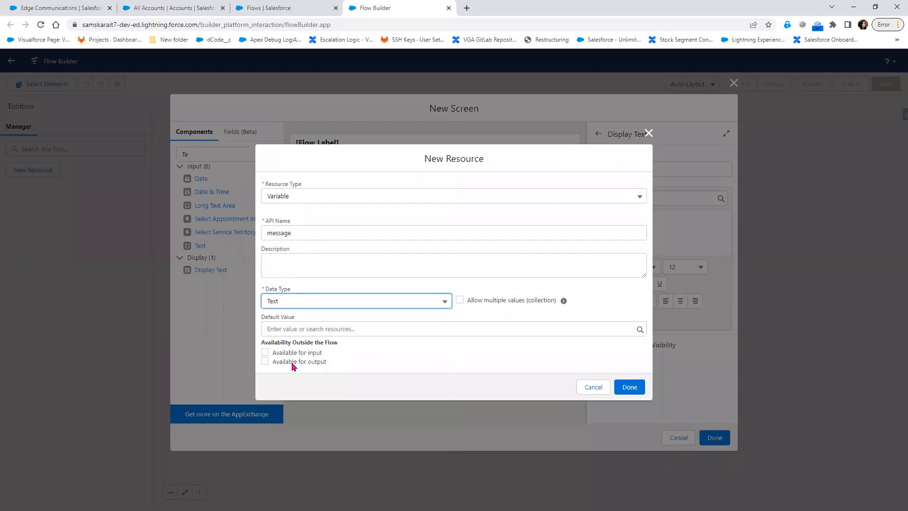
left_click(279, 357)
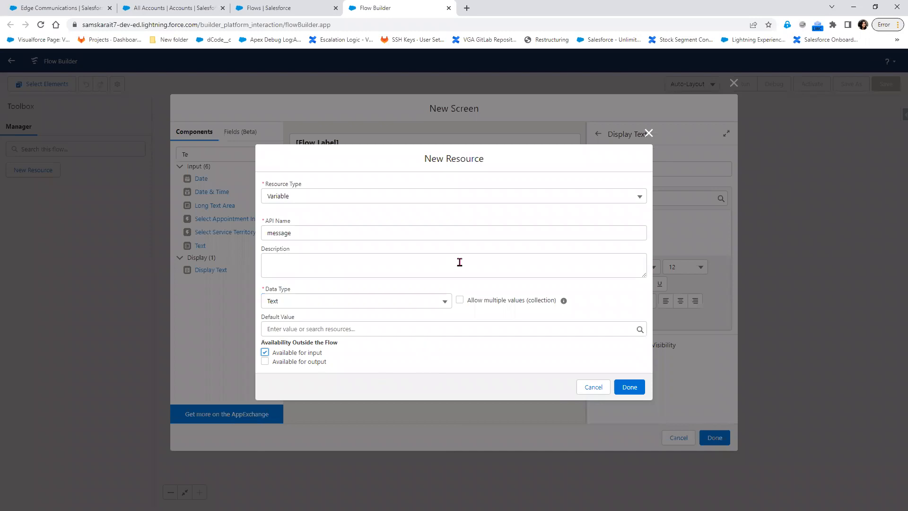
left_click(629, 388)
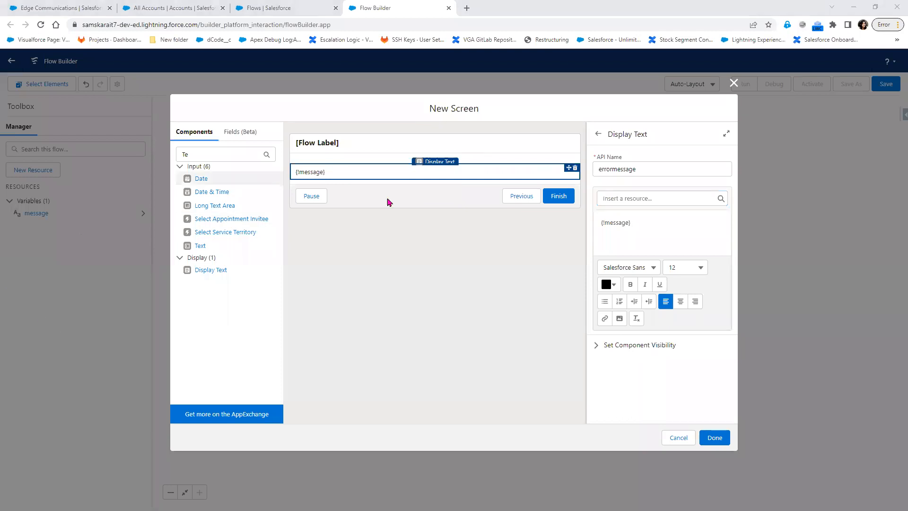
Label the screen 'Error Screen' with API name Error_Screen and finish editing it
left_click(425, 141)
left_click(646, 167)
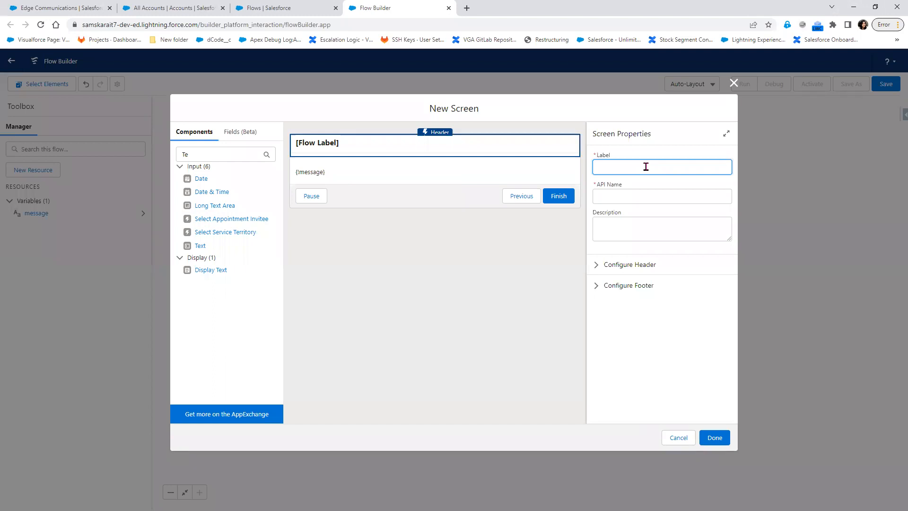
type("Error Screen")
key("Tab")
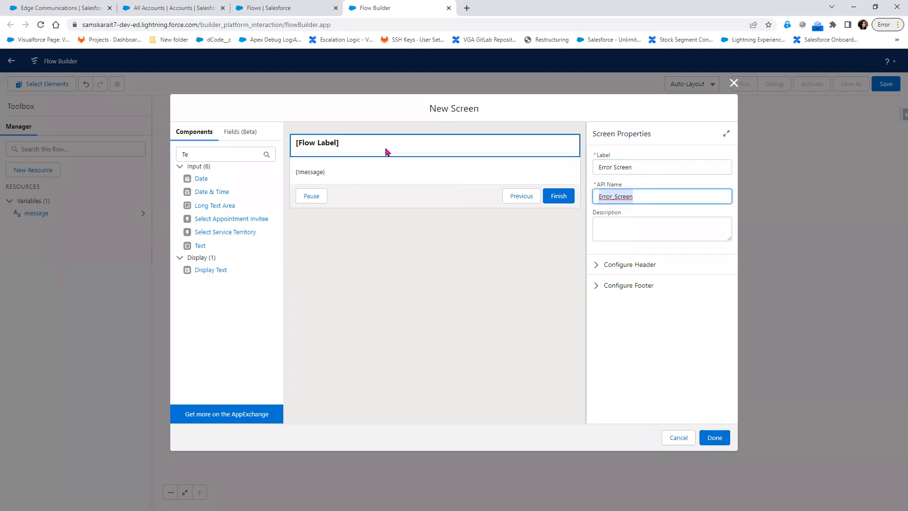
left_click(599, 267)
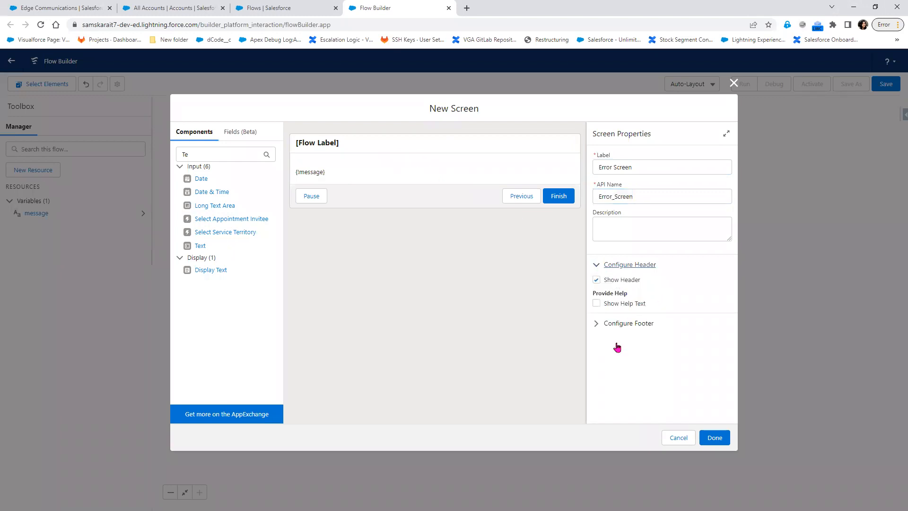
left_click(713, 439)
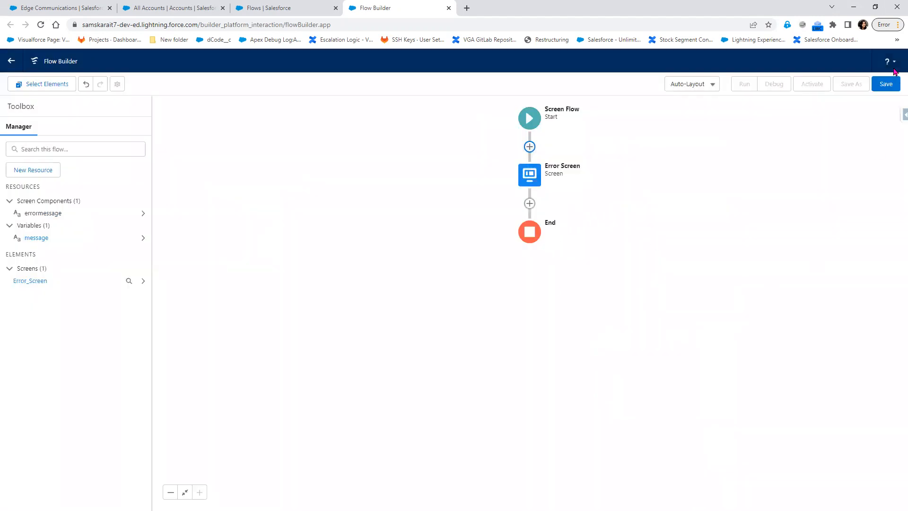
Save the flow with label 'Error Handling' and API name Error_Handling
left_click(886, 84)
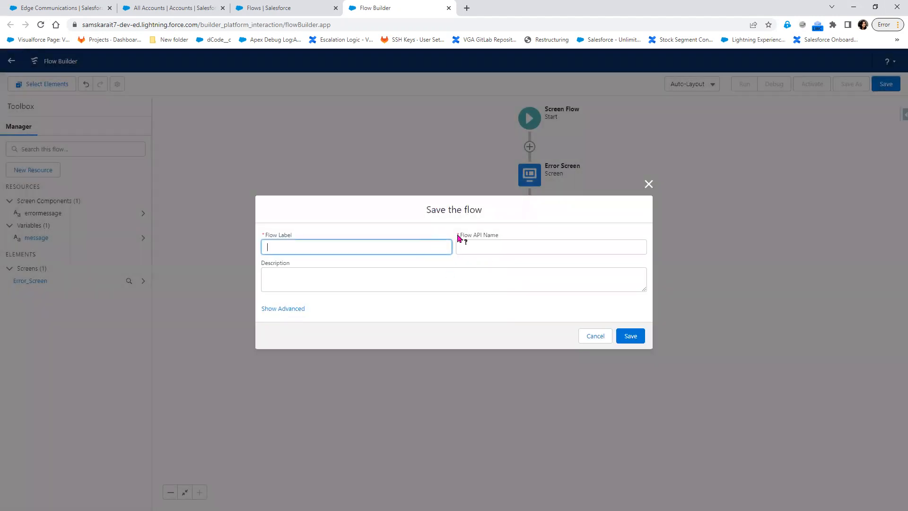
type("Error Handling")
key("Tab")
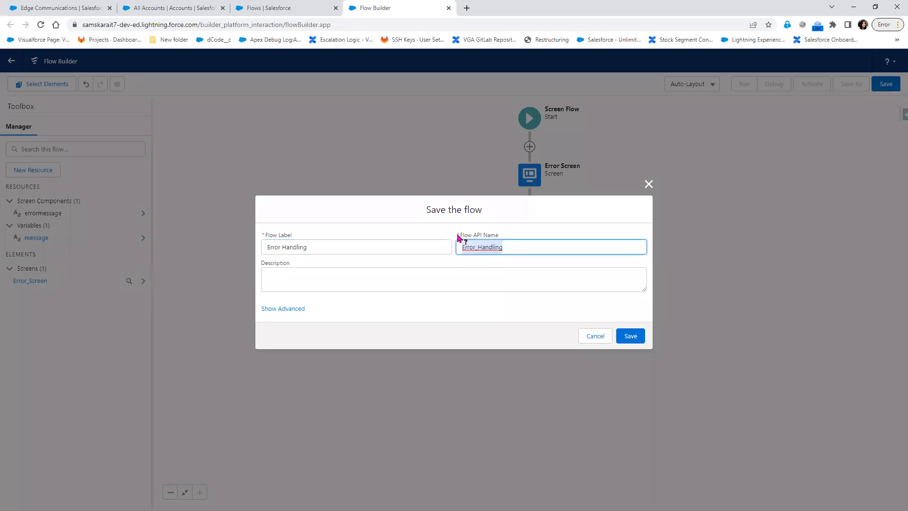
left_click(631, 338)
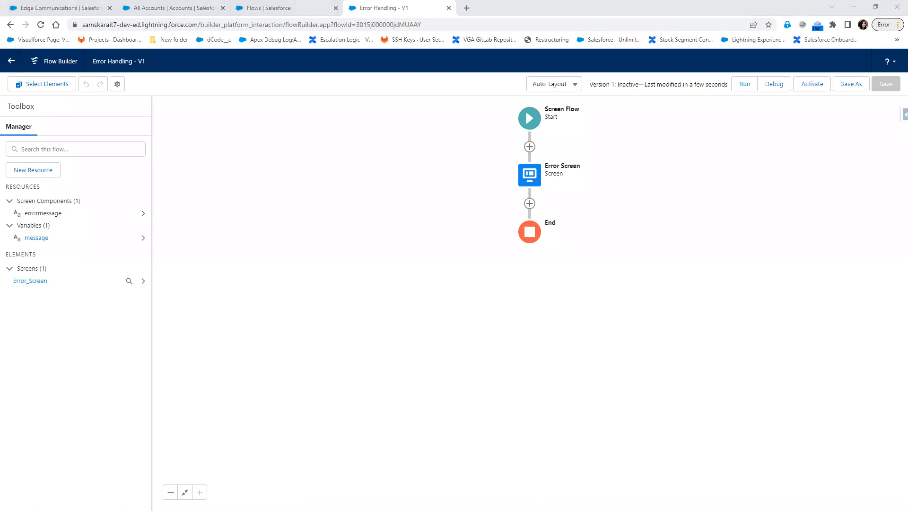
key("alt+Tab")
mouse_move(500, 112)
left_mouse_down()
mouse_move(597, 130)
mouse_move(683, 393)
left_mouse_up()
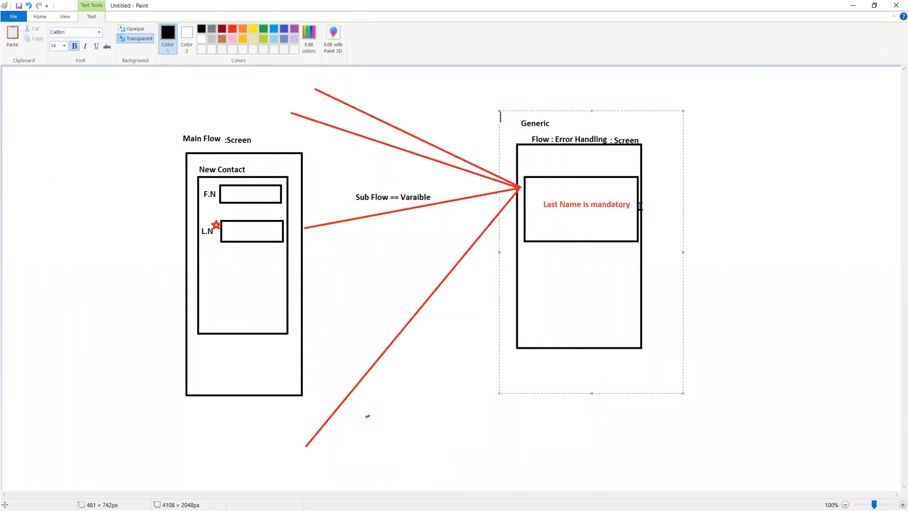
Open the Error Screen and select its {!message} display text component
left_click(856, 7)
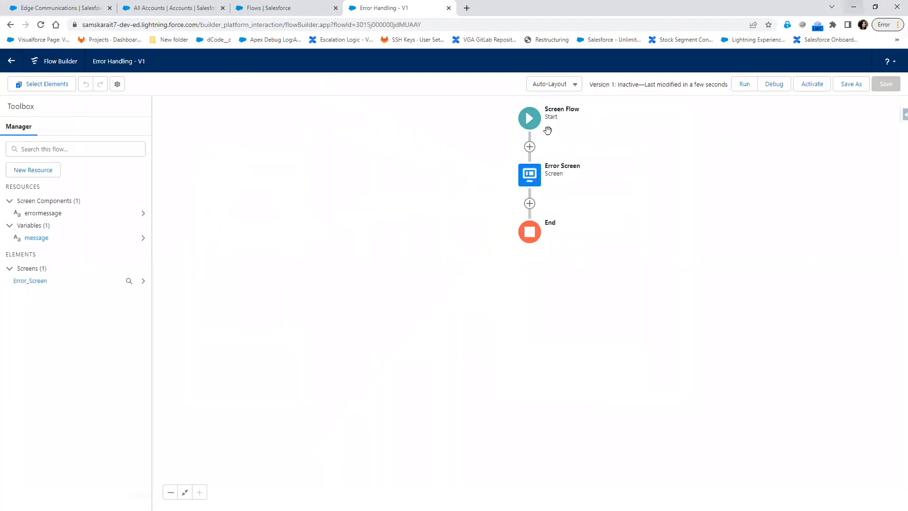
double_click(525, 176)
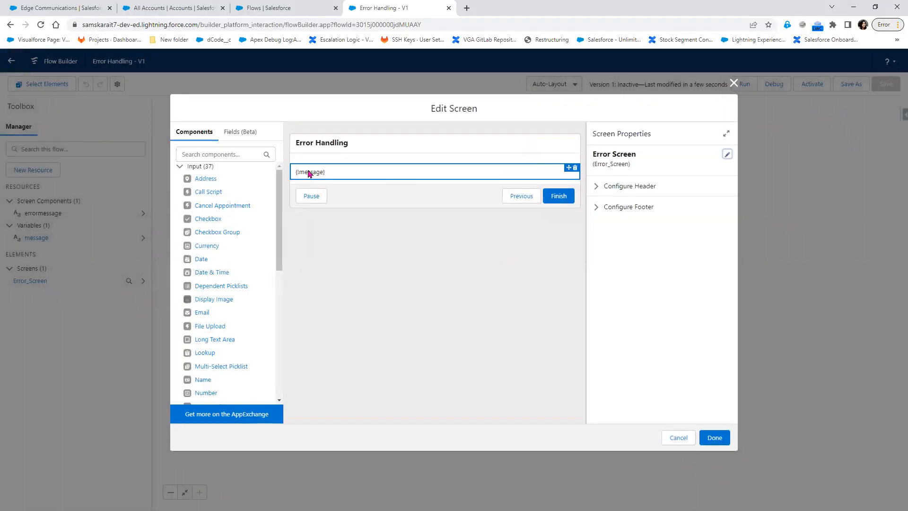
left_click(309, 173)
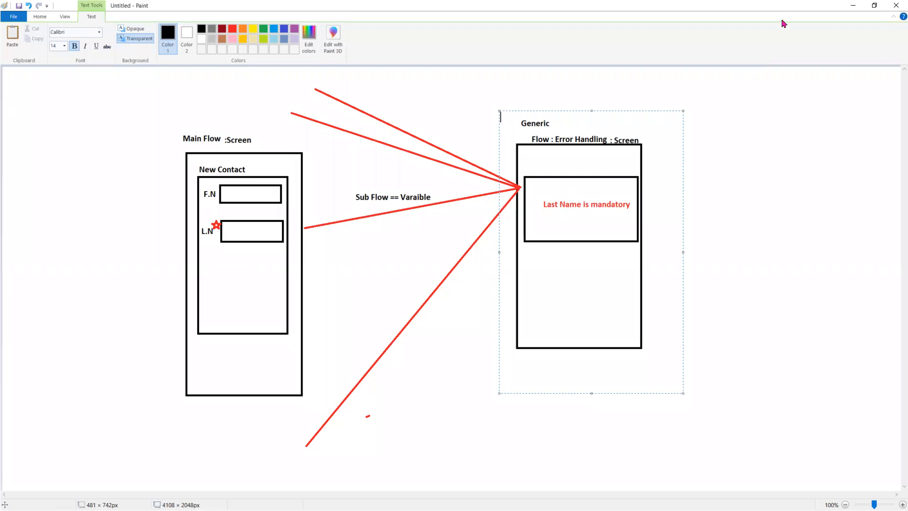
Minimize the Paint diagram to get back to the Error Screen editor
left_click(853, 5)
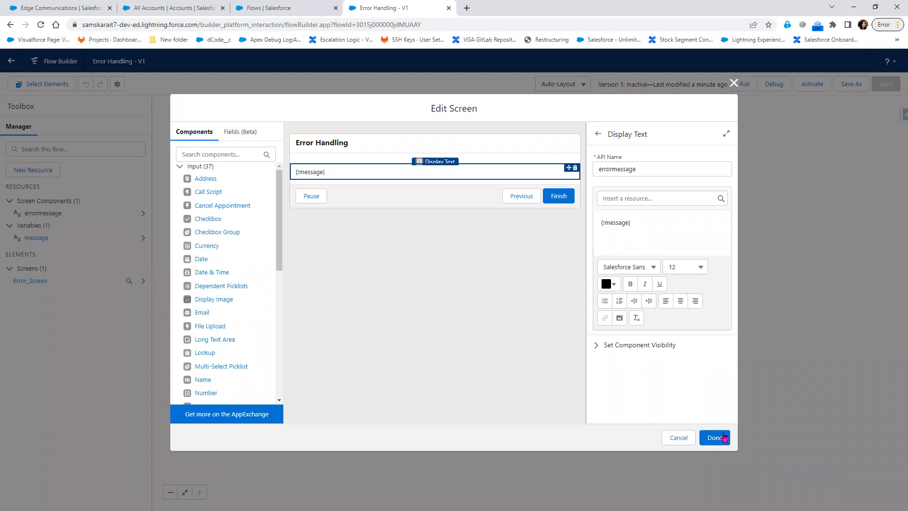
Keep the Error Screen changes and start a new flow from the Flows list
left_click(713, 437)
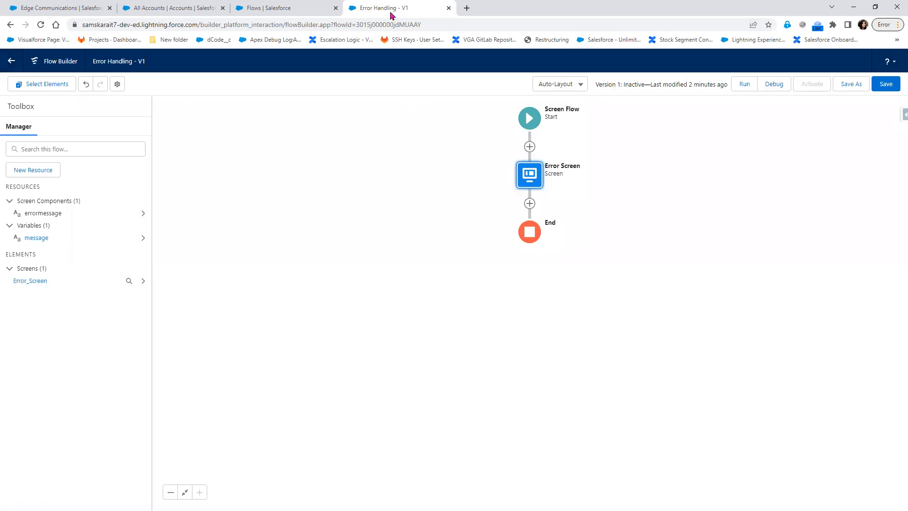
left_click(303, 11)
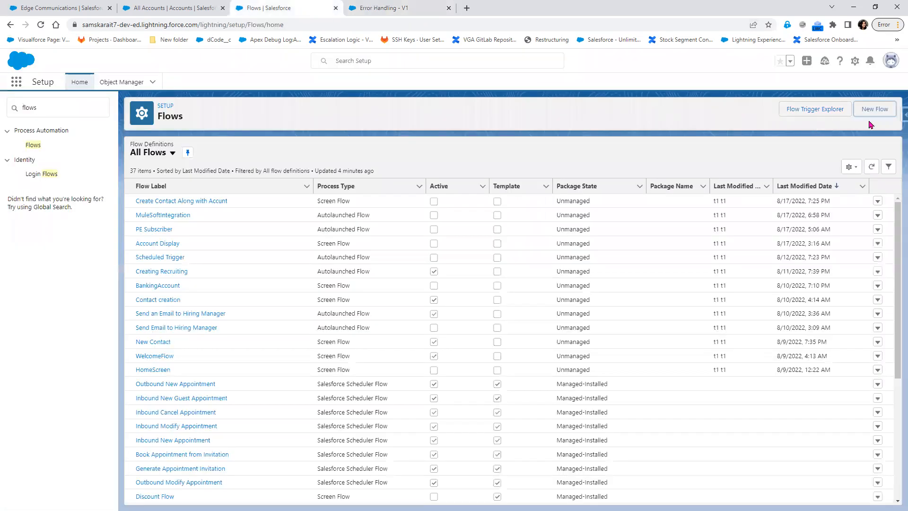
left_click(880, 114)
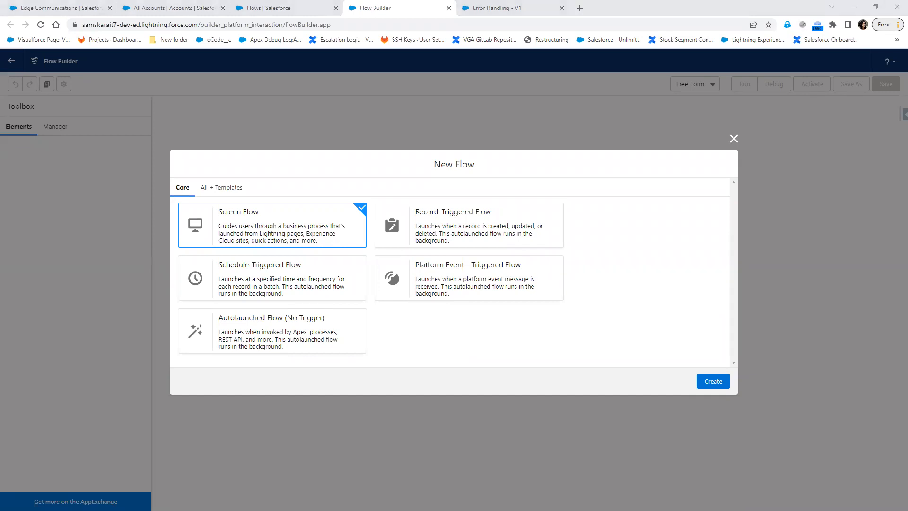
key("alt+Tab")
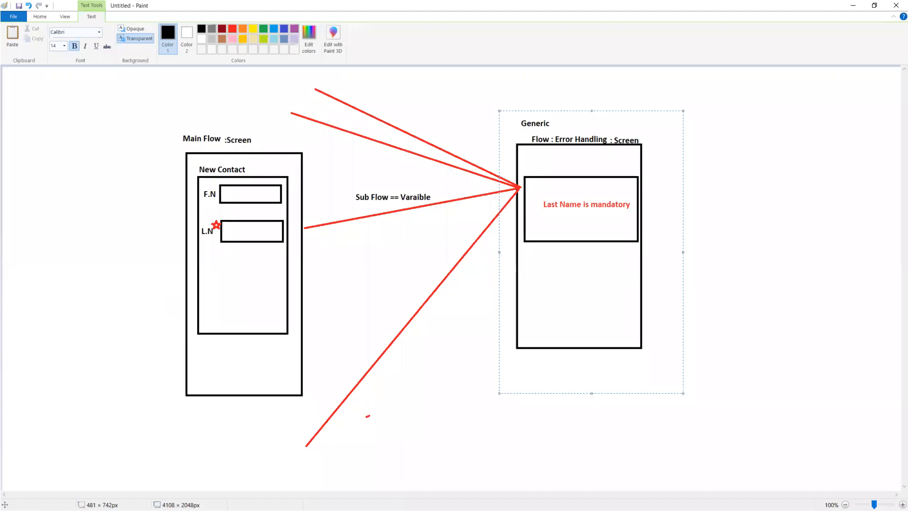
Minimize the Paint diagram to reveal the New Flow type chooser
key("alt+Tab")
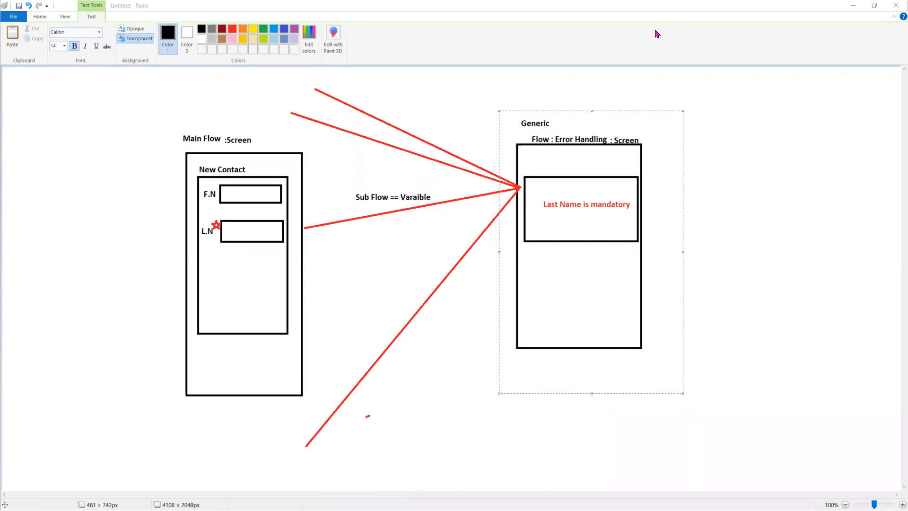
left_click(860, 7)
Create a Screen Flow, add a screen, and place a Name component with an Email component below
left_click(853, 6)
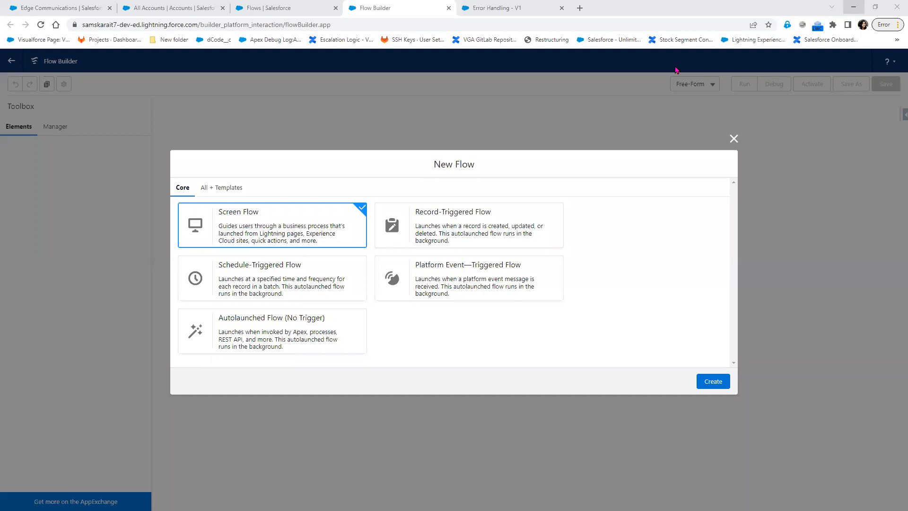
left_click(720, 385)
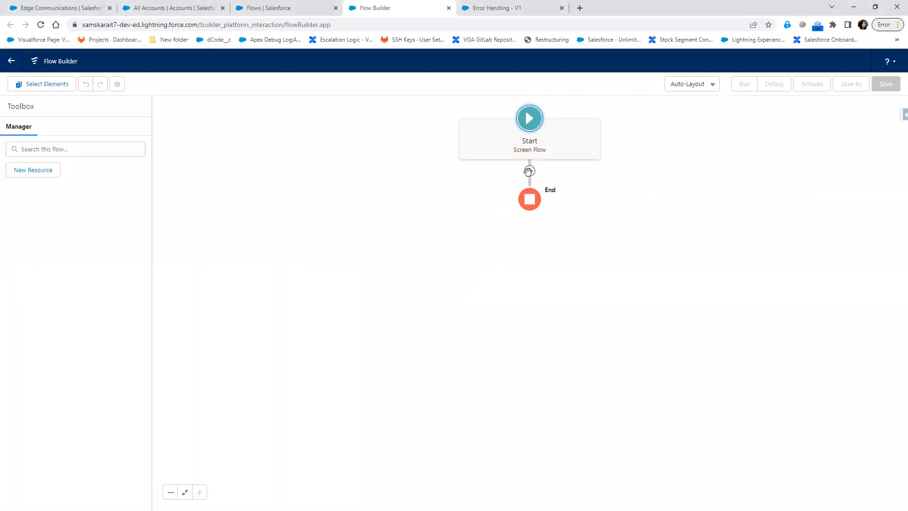
left_click(529, 171)
left_click(504, 209)
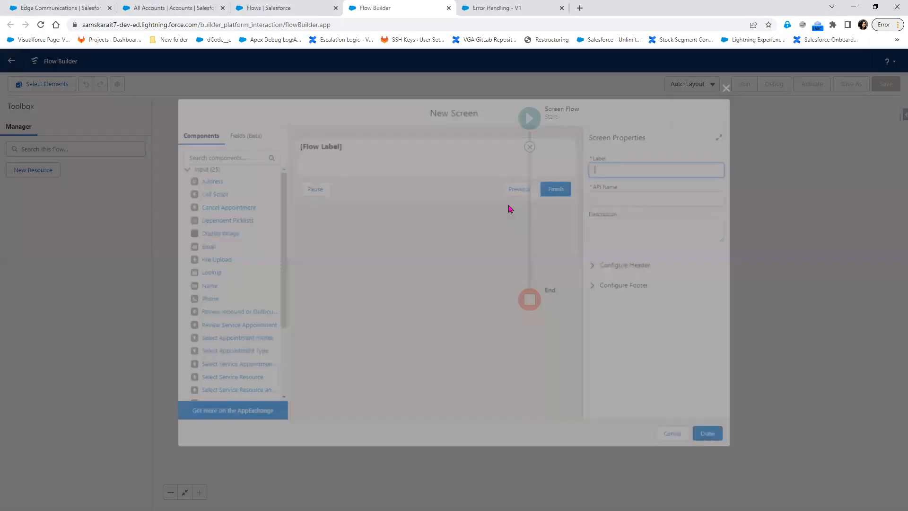
left_click(232, 156)
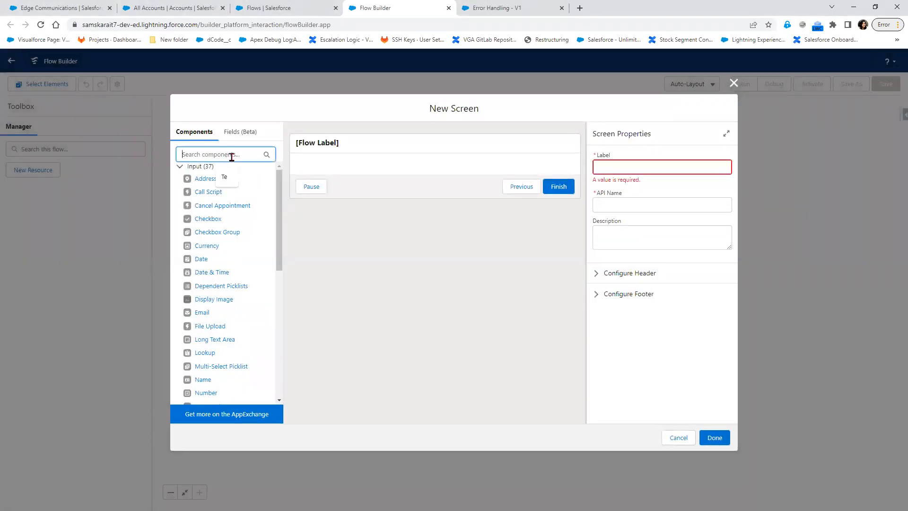
type("name")
left_click_drag(189, 184, 320, 178)
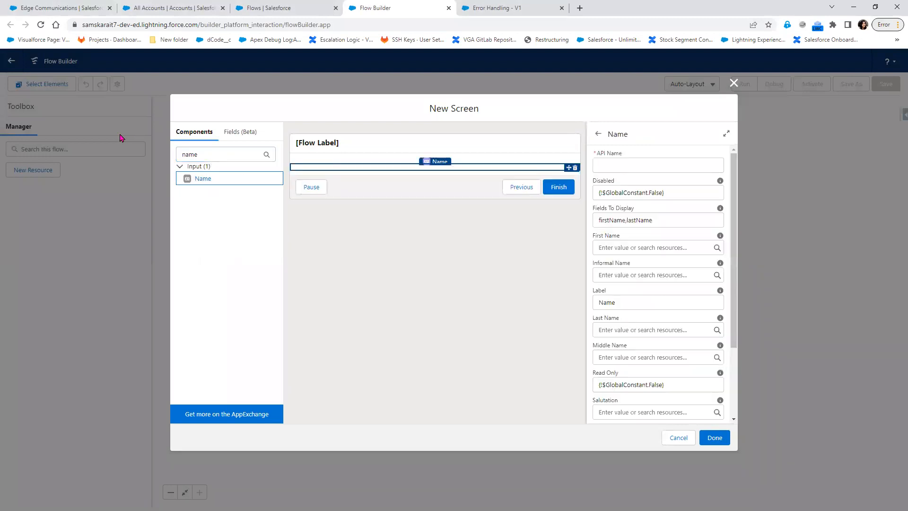
double_click(195, 156)
key("BackSpace")
type("Emai")
left_click_drag(198, 178, 328, 229)
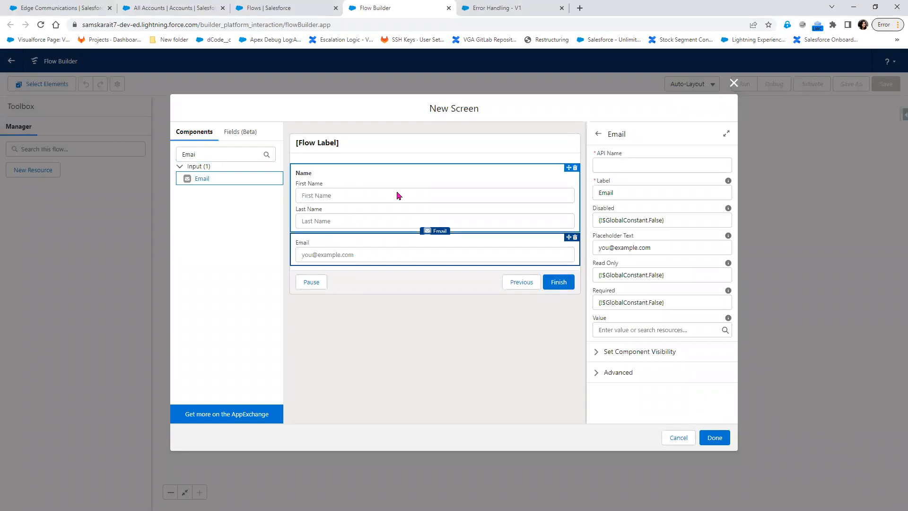
Set the components' API names to Name and Email
left_click(371, 179)
left_click(649, 165)
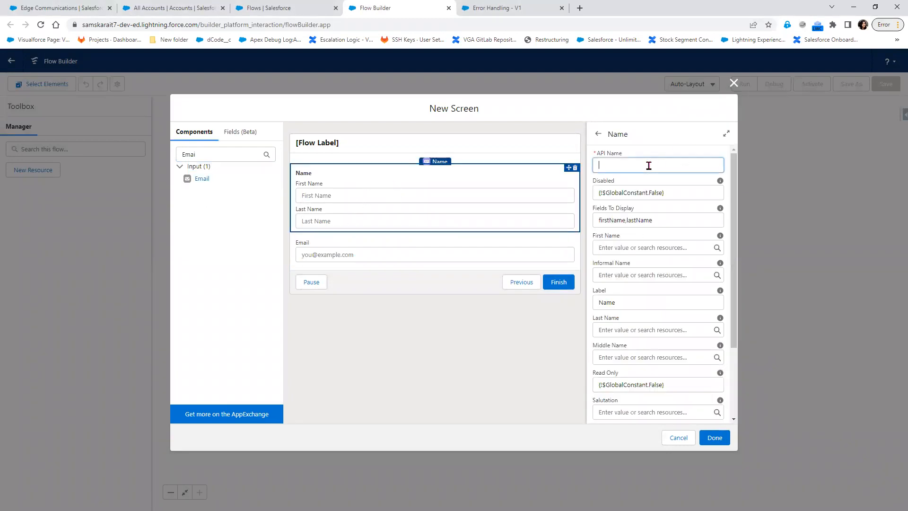
type("Nma")
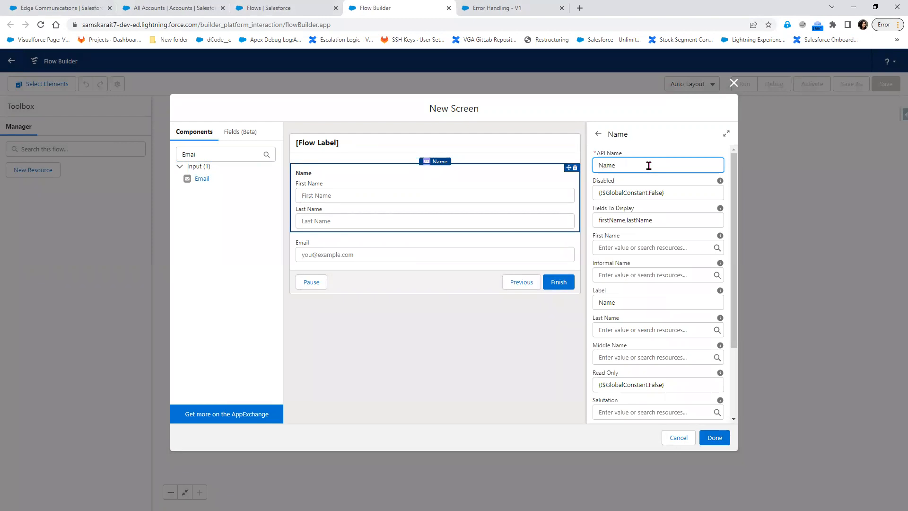
left_click(467, 255)
left_click(631, 162)
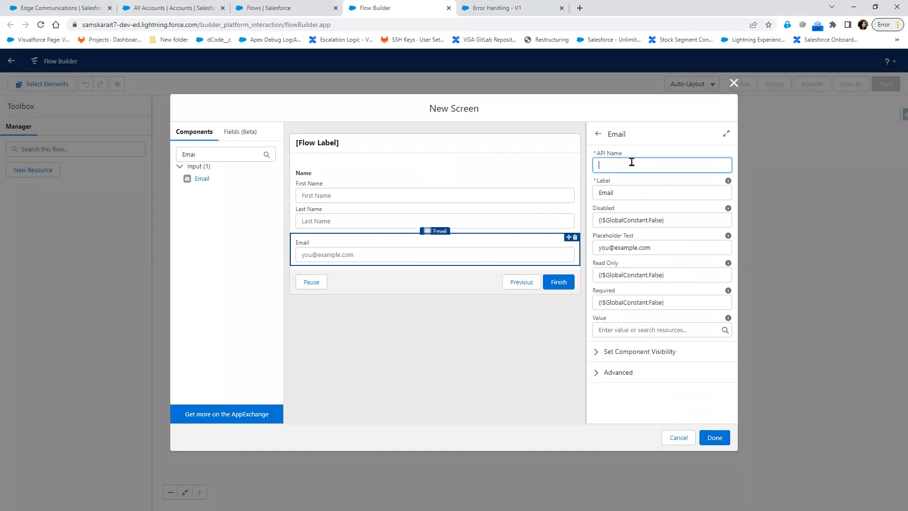
type("Email")
left_click(416, 304)
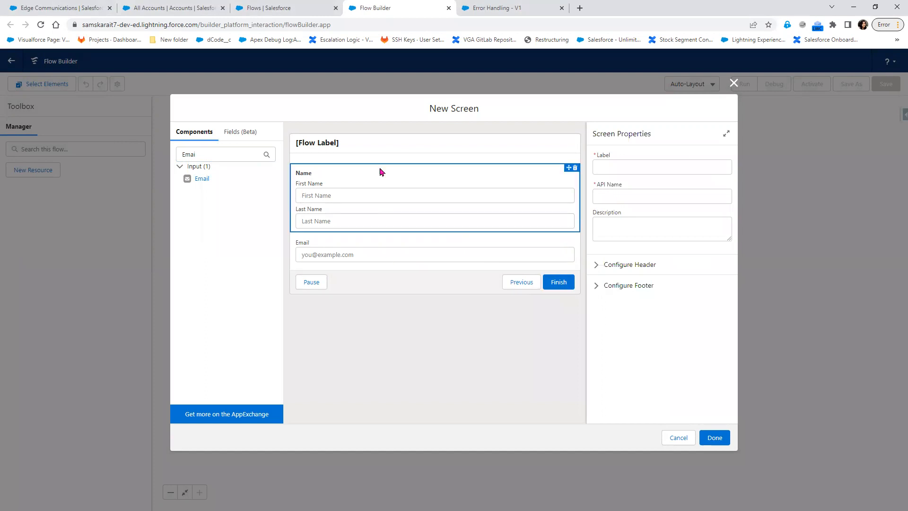
Label the screen contactScreen and place it in the flow
left_click(646, 172)
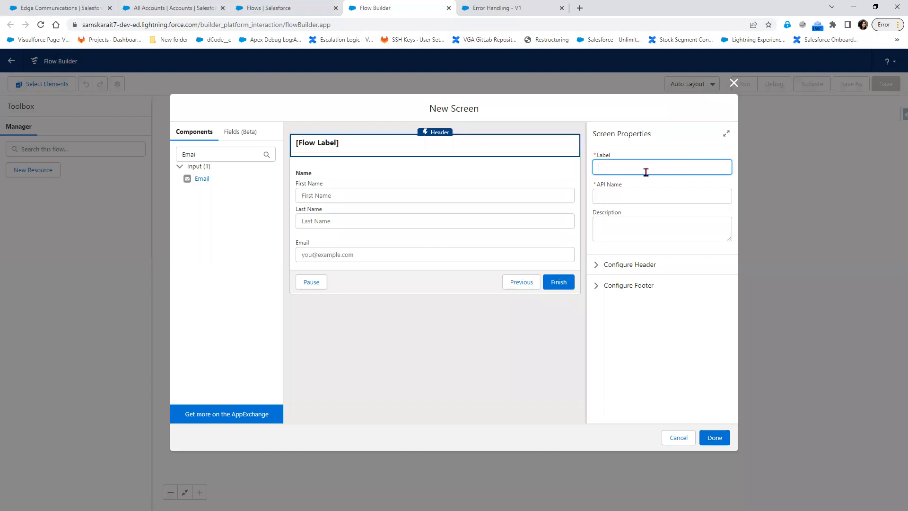
type("SontactScree")
left_click(666, 366)
left_click(715, 439)
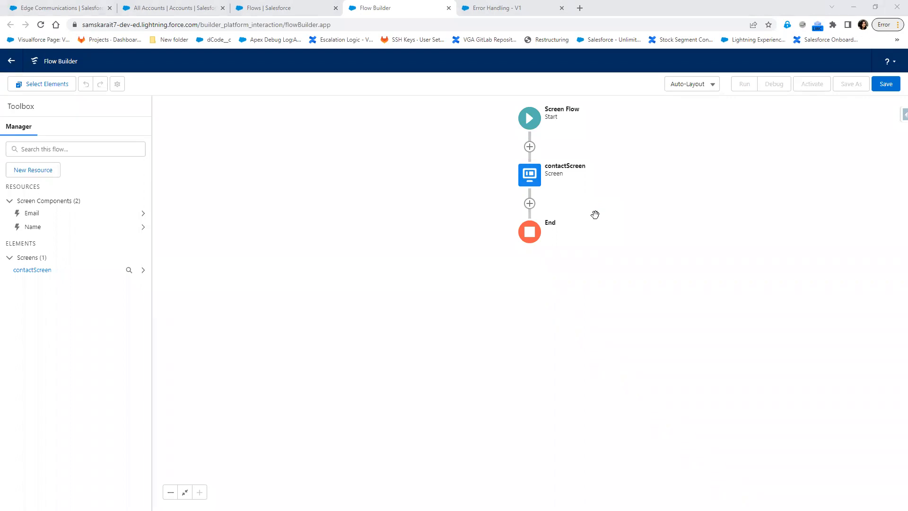
Add a Create Records element named CreateContact that creates a Contact from separate field values
left_click(529, 204)
scroll(547, 318, "down", 5)
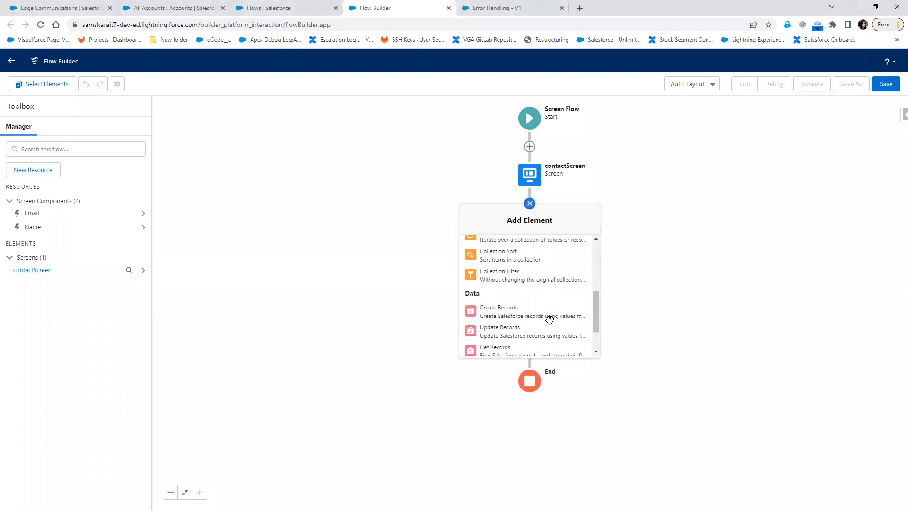
left_click(547, 318)
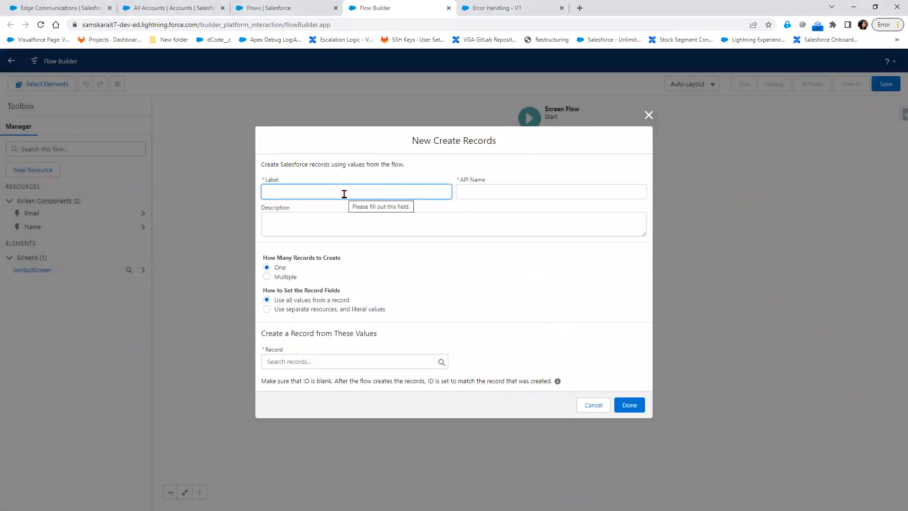
type("CreateContact")
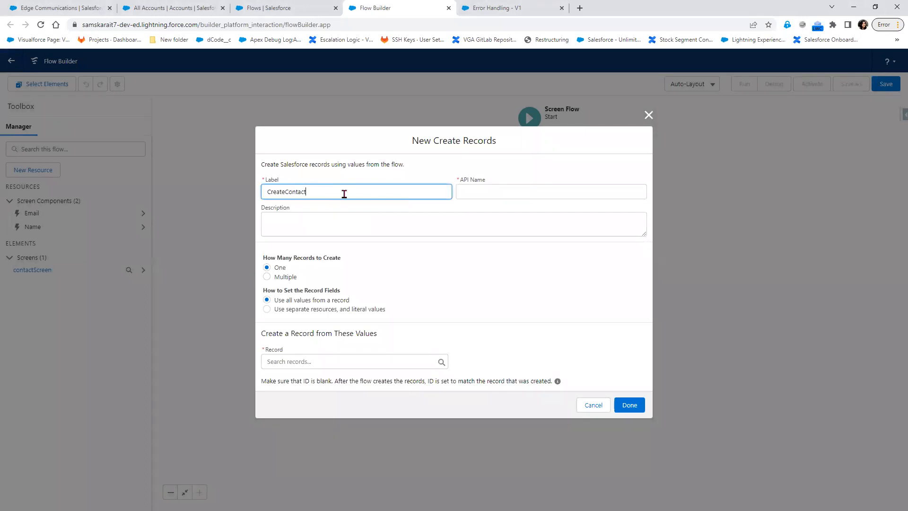
key("Tab")
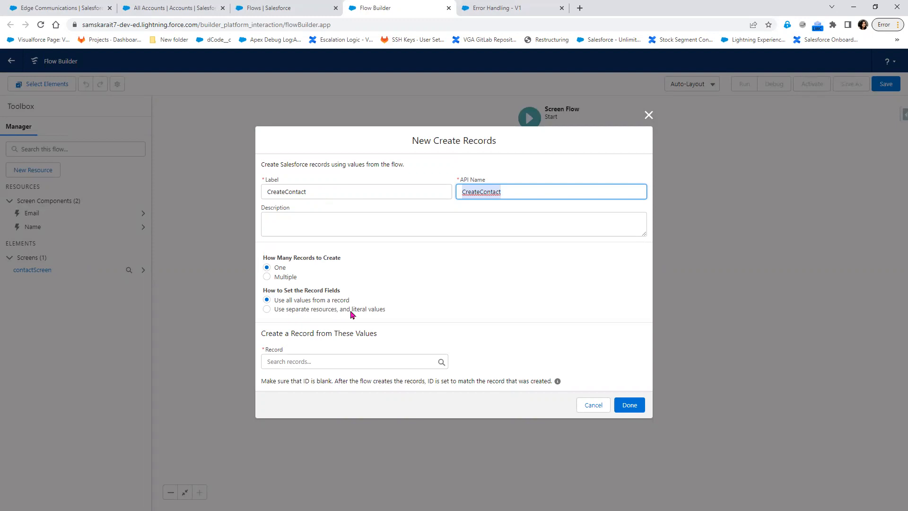
left_click(293, 312)
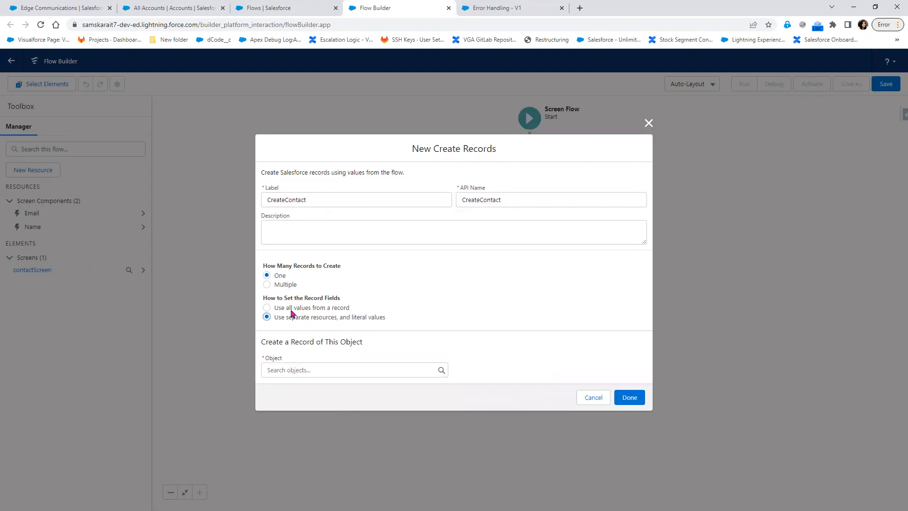
left_click(304, 371)
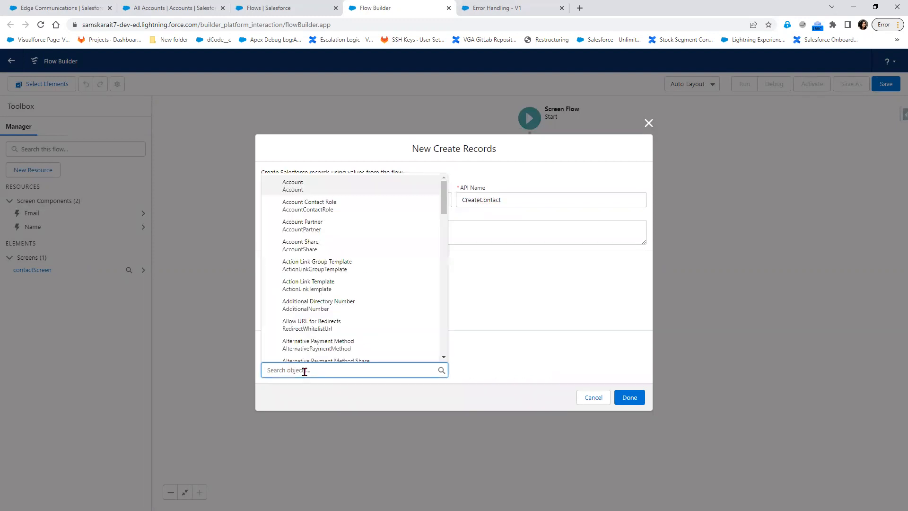
type("Conta")
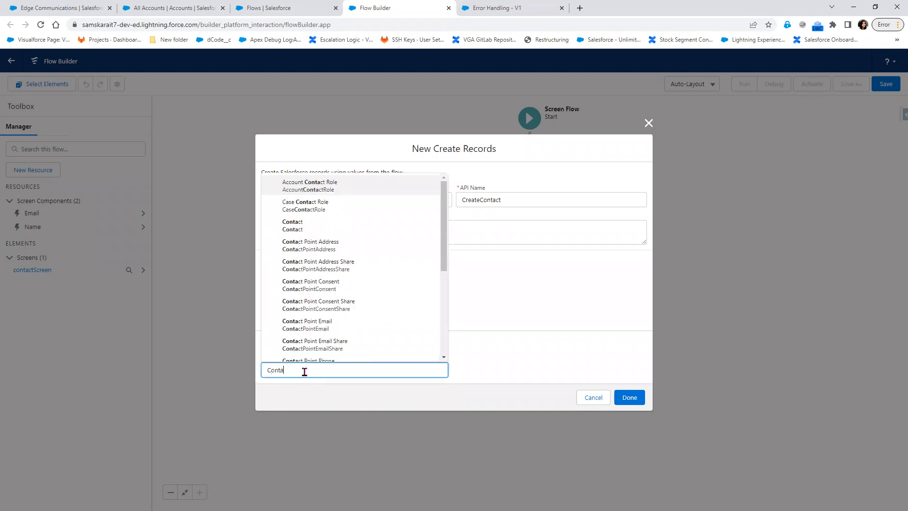
left_click(345, 228)
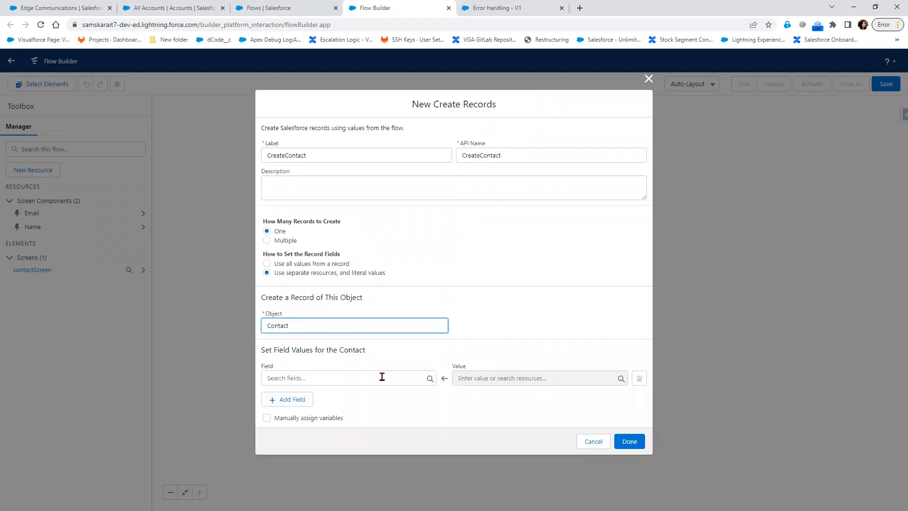
Add Contact field rows for LastName, FirstName and Email
left_click(331, 377)
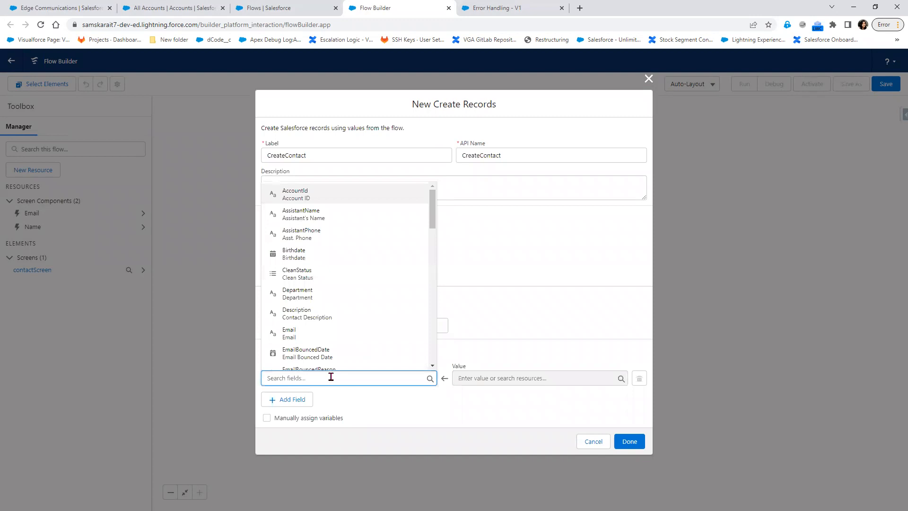
type("La")
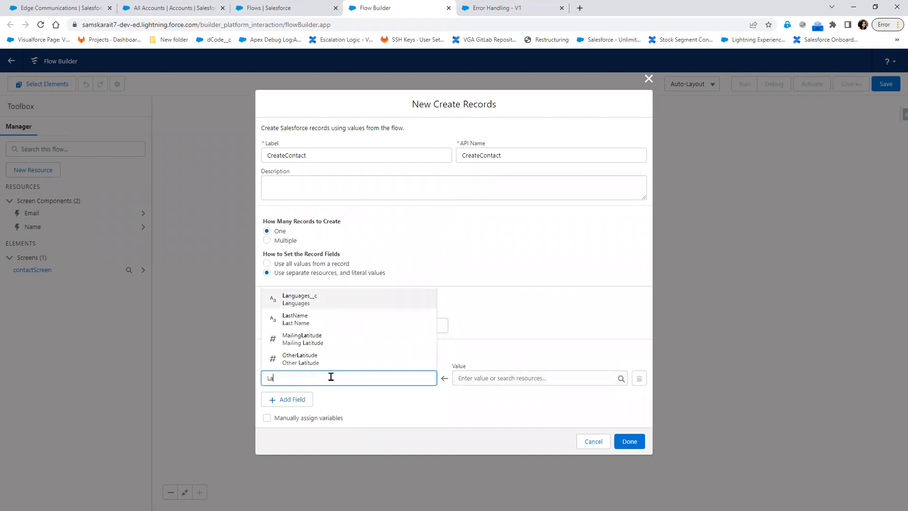
left_click(331, 318)
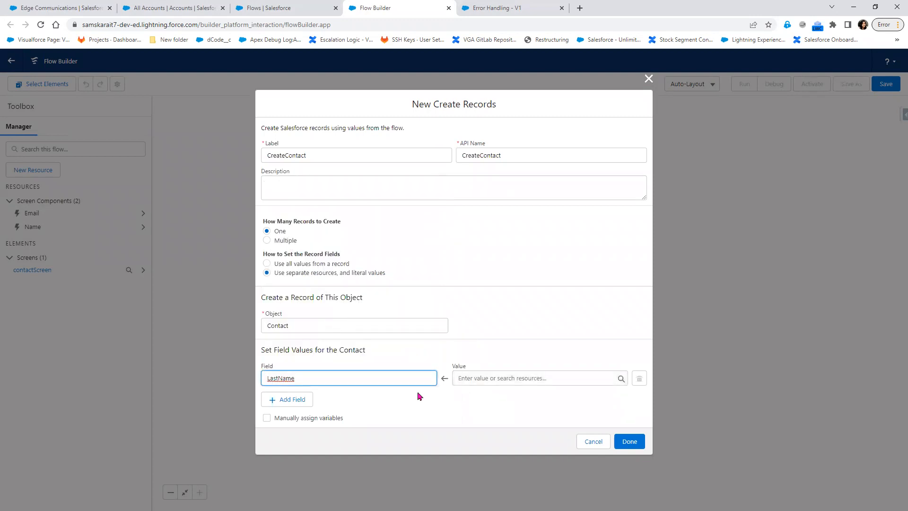
left_click(280, 406)
left_click(324, 396)
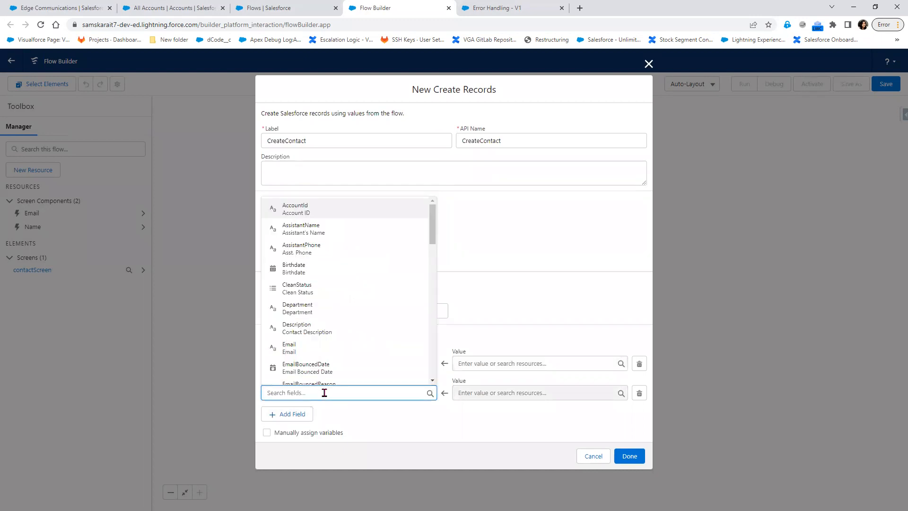
scroll(334, 369, "down", 1)
scroll(333, 369, "down", 1)
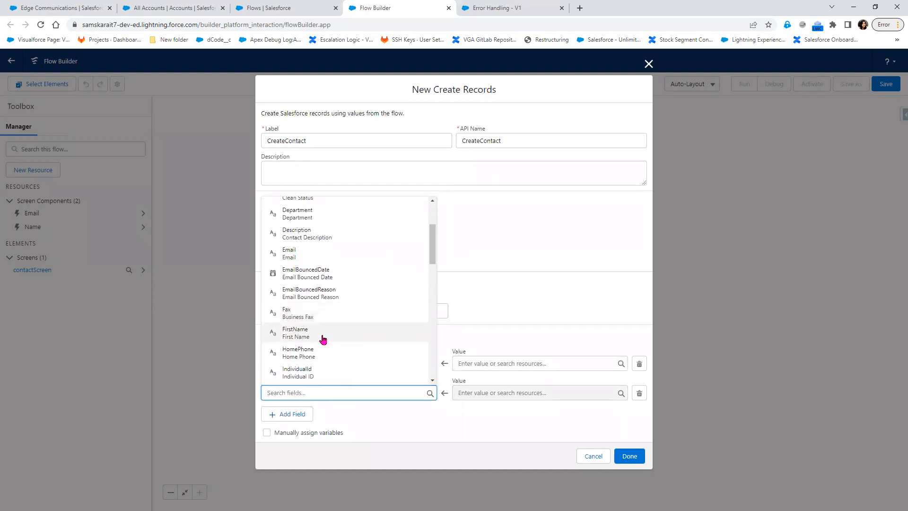
left_click(321, 341)
left_click(292, 413)
left_click(295, 418)
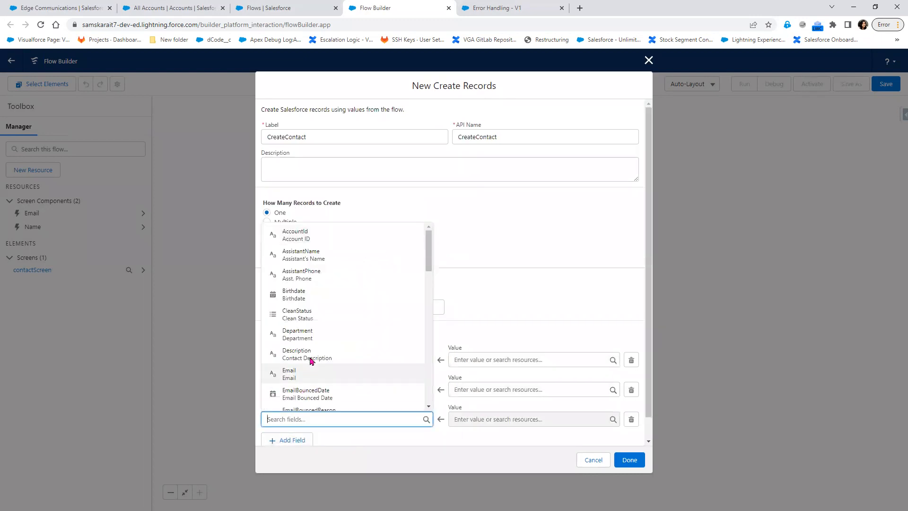
scroll(310, 357, "down", 2)
left_click(310, 327)
Map LastName and FirstName to the Name screen component's last and first name
left_click(477, 359)
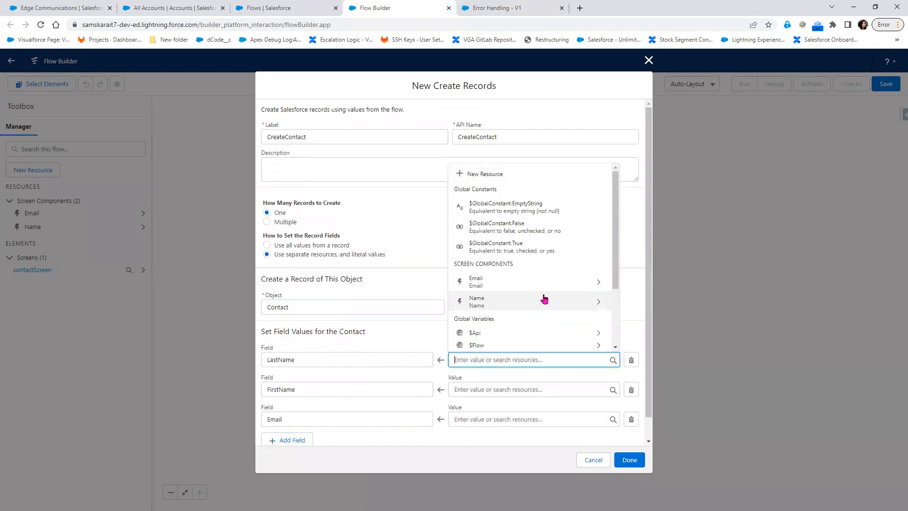
scroll(544, 334, "down", 2)
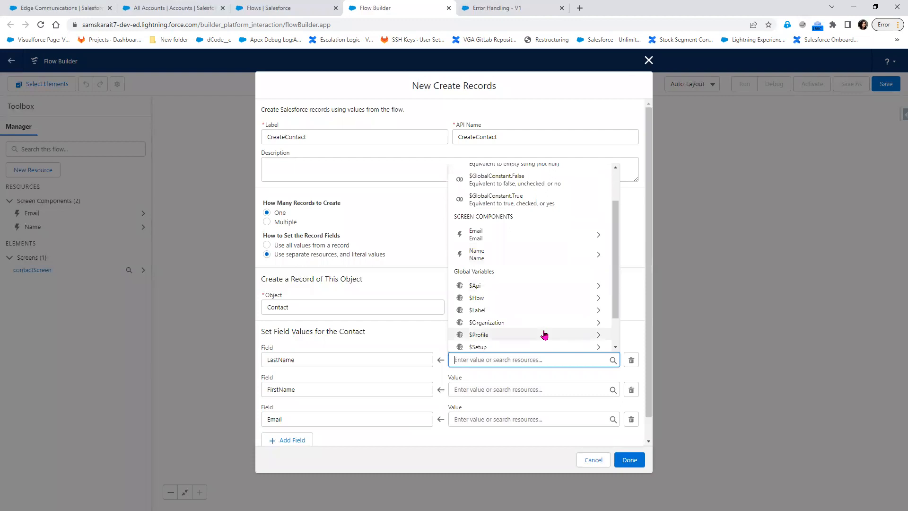
scroll(544, 334, "down", 2)
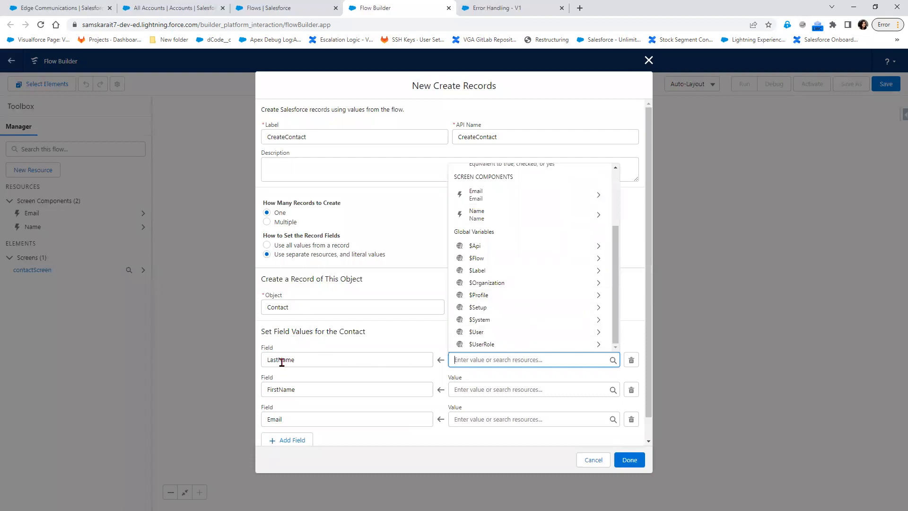
scroll(566, 317, "up", 3)
scroll(566, 318, "up", 1)
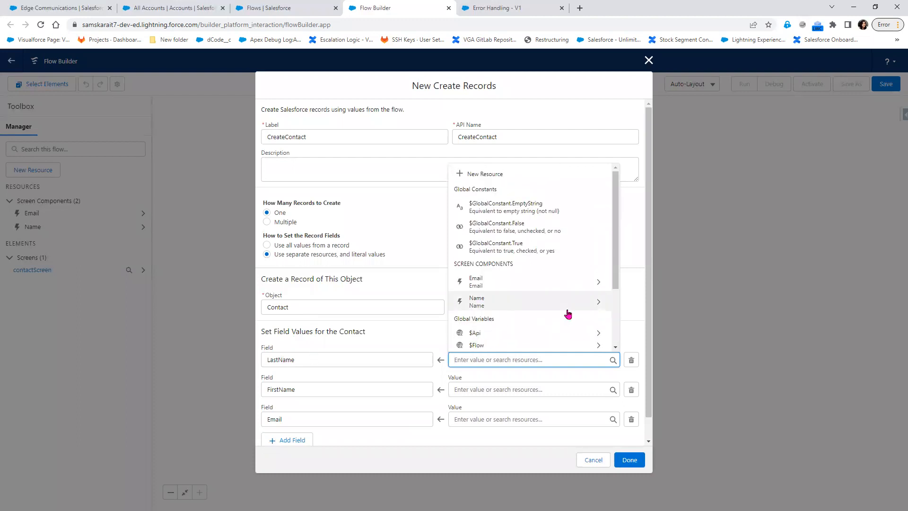
left_click(599, 303)
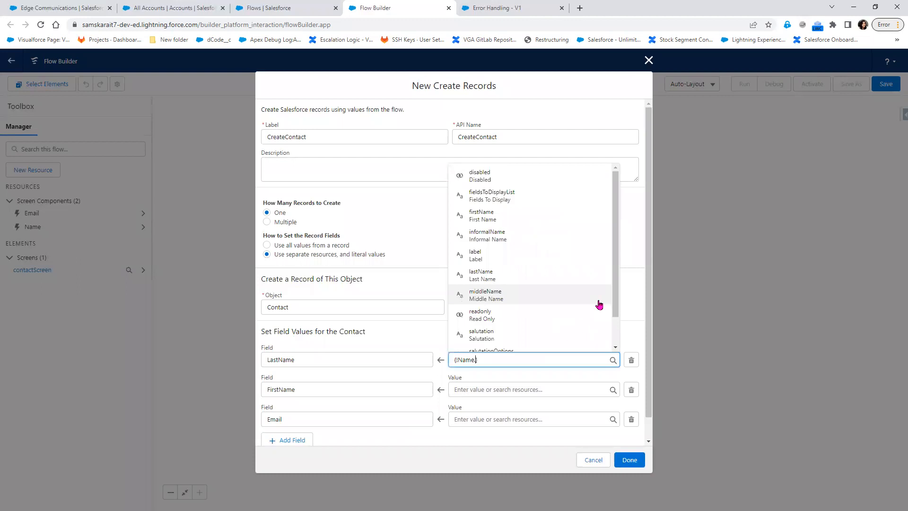
left_click(524, 274)
left_click(497, 387)
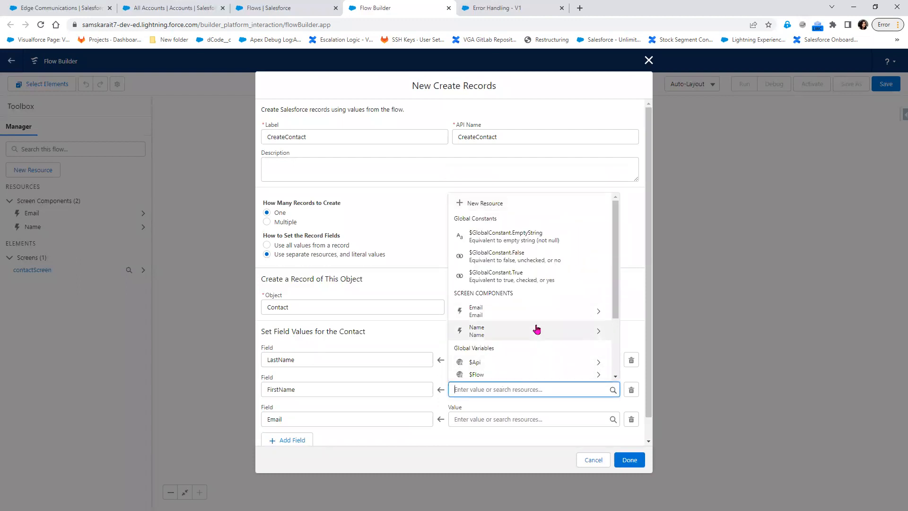
left_click(536, 331)
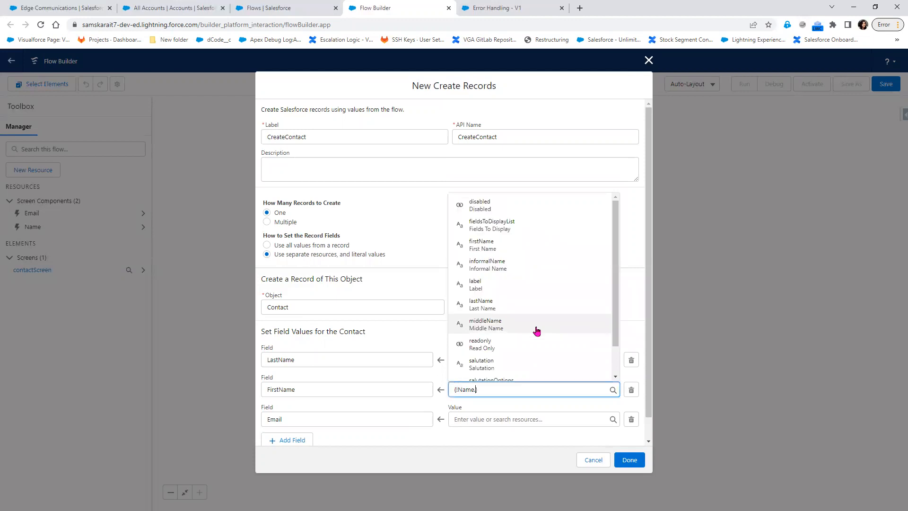
left_click(536, 249)
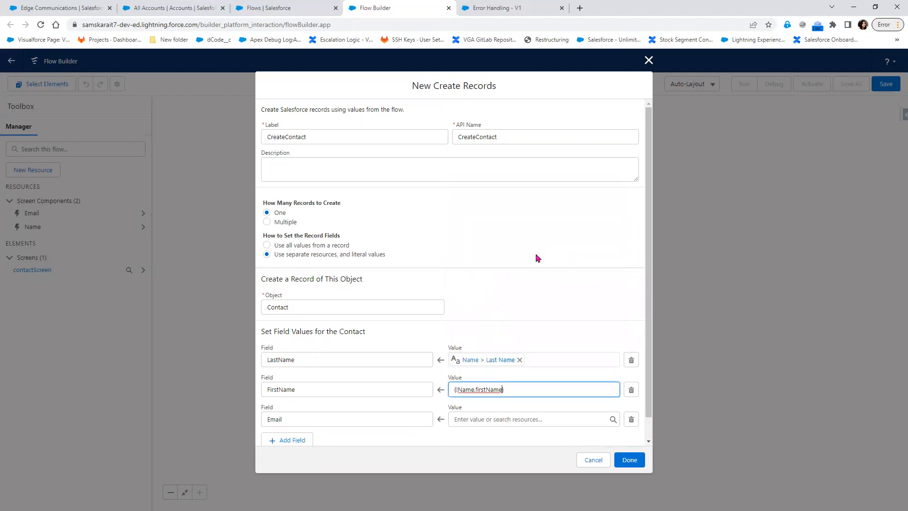
Map Email to the Email screen component's value, replacing an incompatible value
left_click(482, 417)
left_click(517, 339)
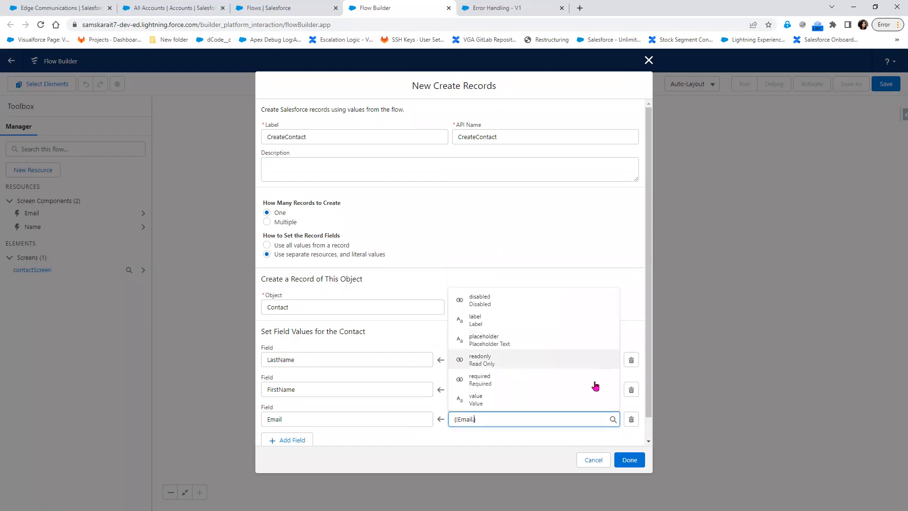
left_click(545, 227)
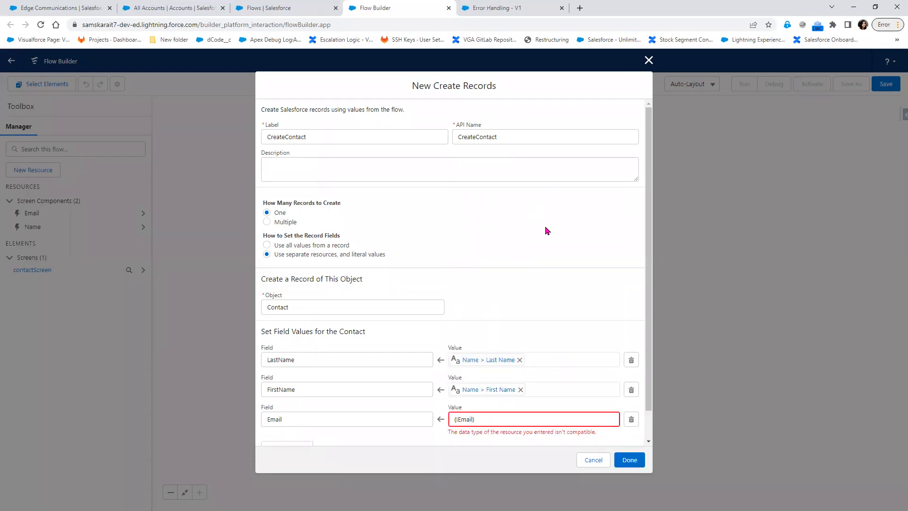
left_click(490, 414)
left_click_drag(475, 419, 415, 420)
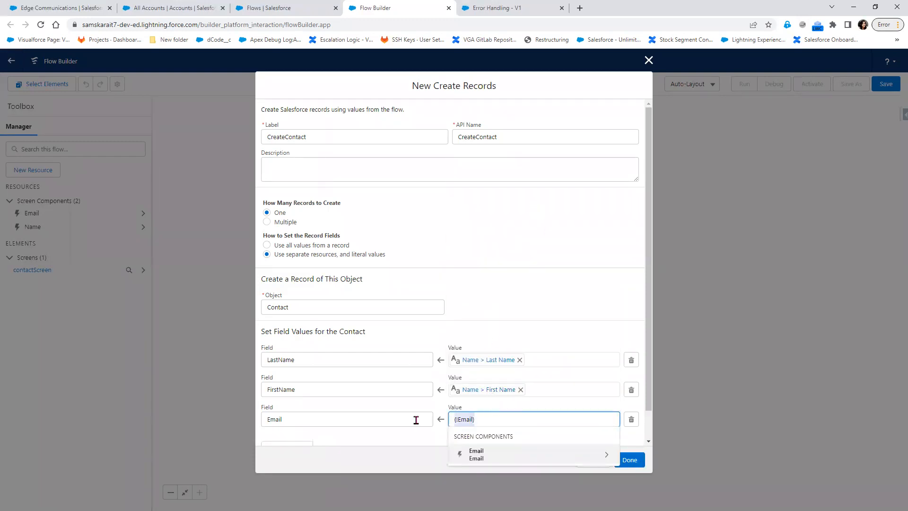
key("BackSpace")
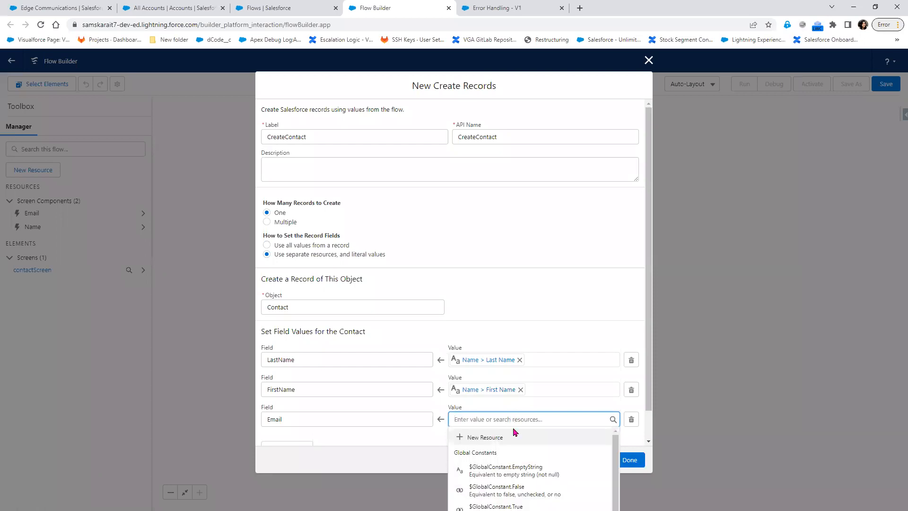
scroll(515, 432, "down", 5)
left_click(505, 464)
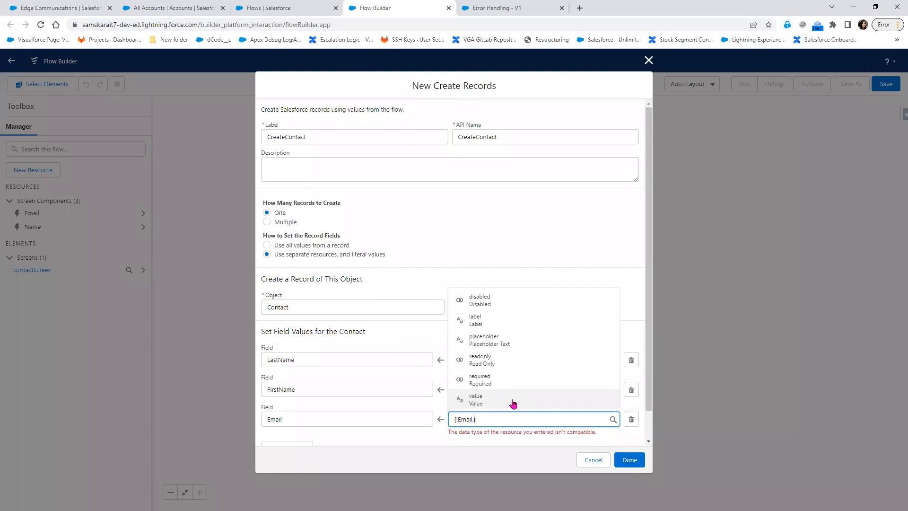
left_click(513, 402)
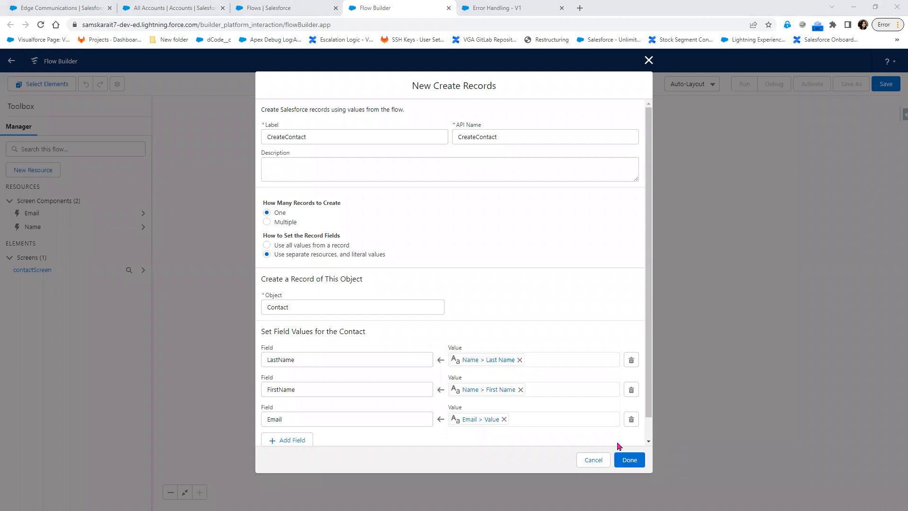
Confirm CreateContact after contactScreen, give it a fault path, and start adding an element there
left_click(634, 460)
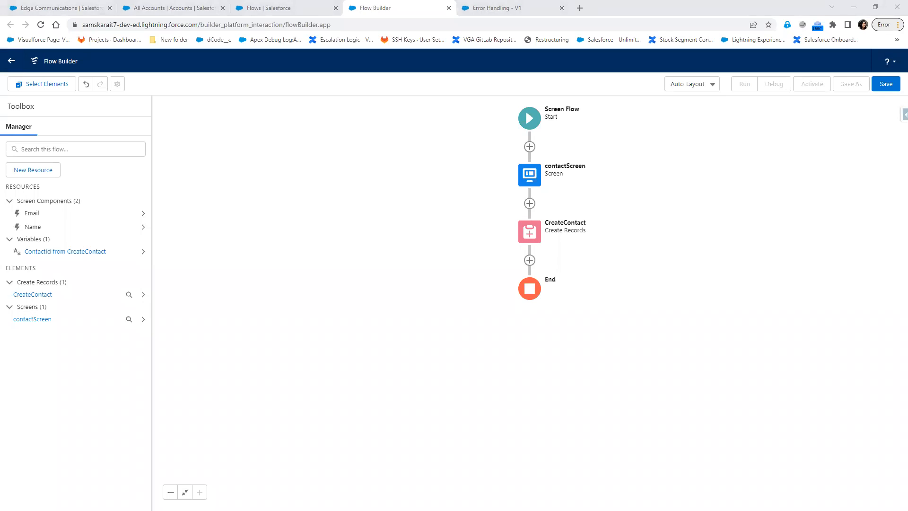
left_click(536, 241)
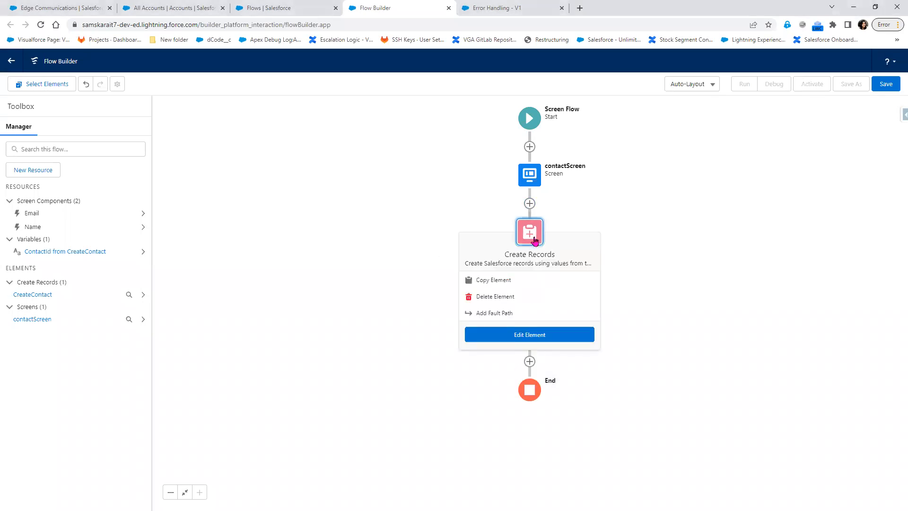
left_click(514, 313)
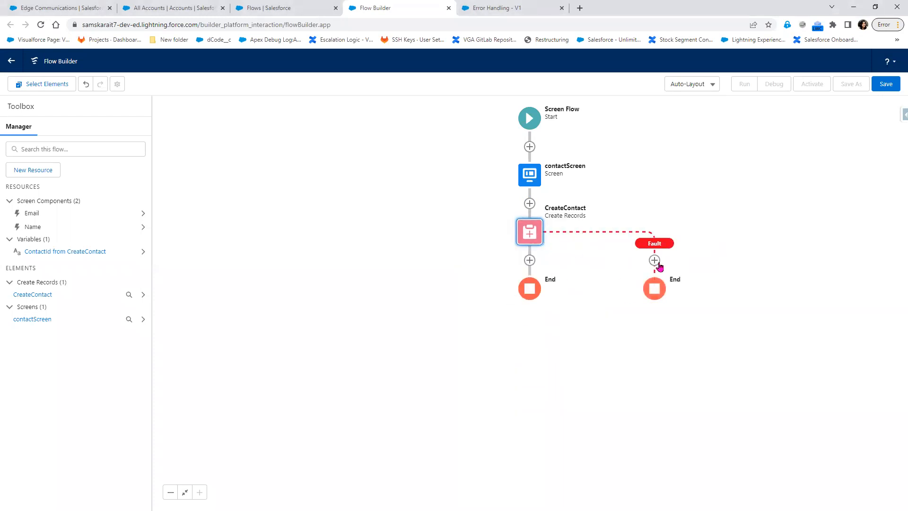
left_click(654, 261)
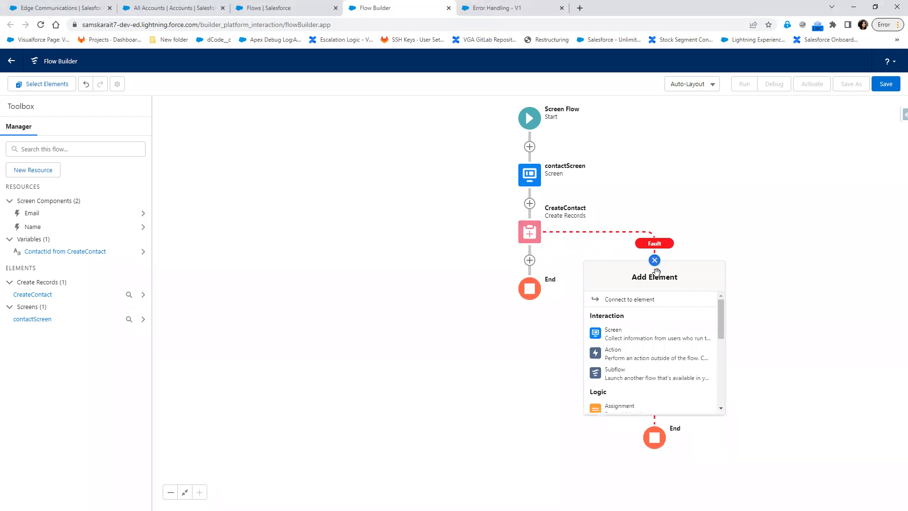
Add a subflow referencing the Error Handling flow, labelled Show Error
left_click(635, 373)
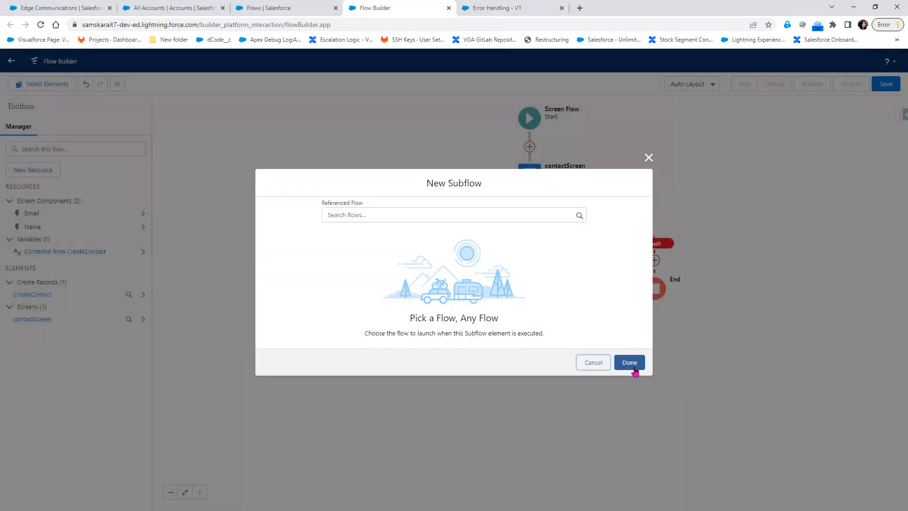
left_click(472, 214)
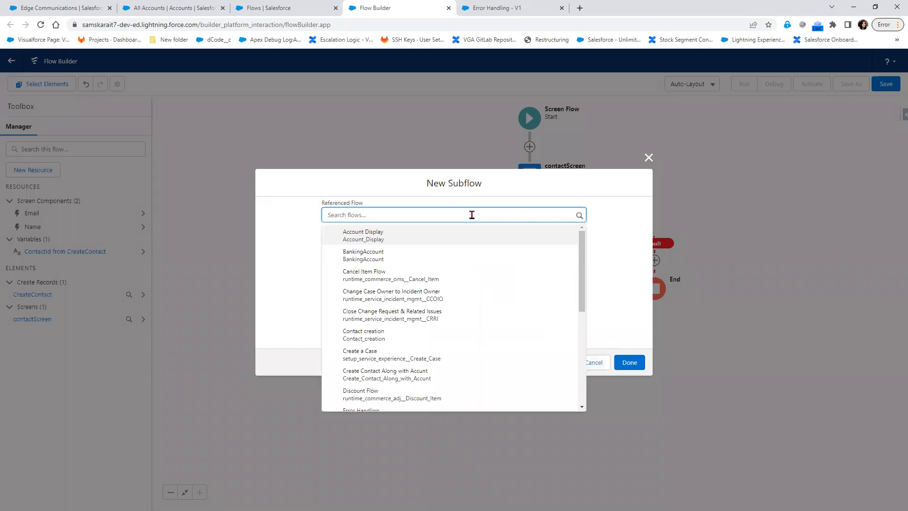
type("err")
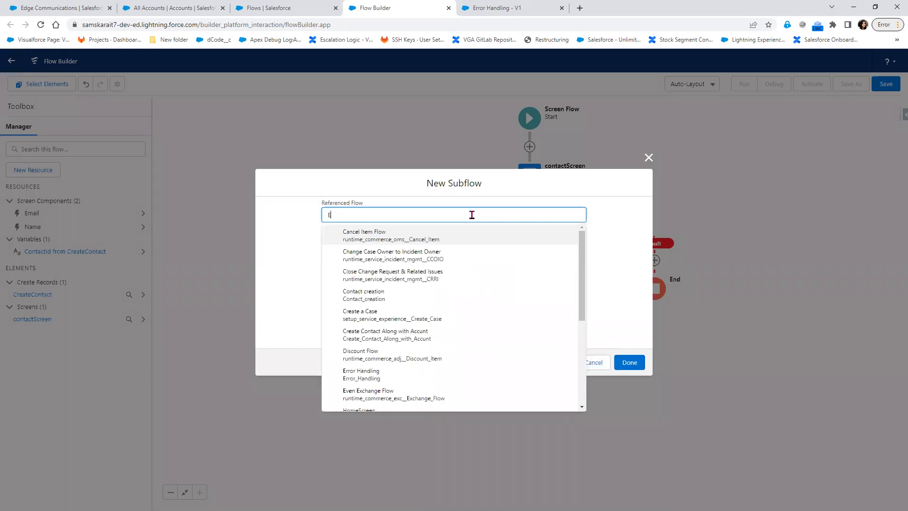
left_click(448, 233)
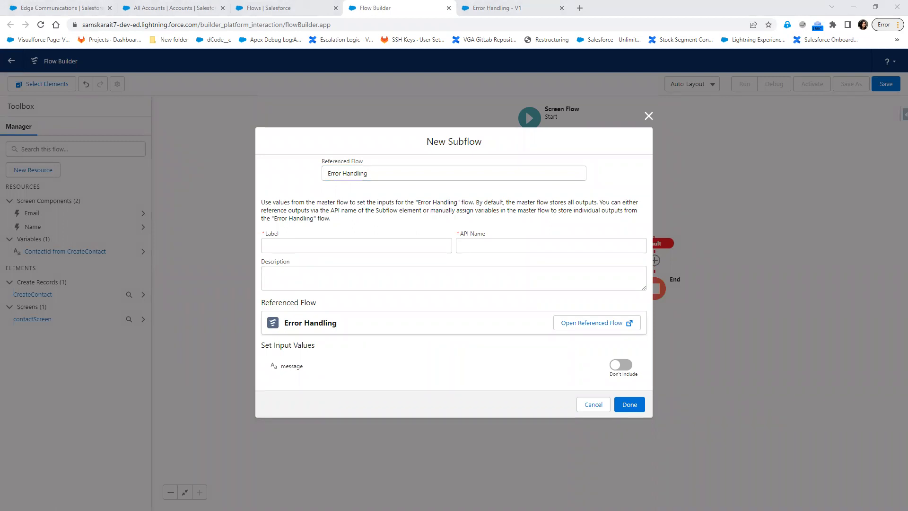
left_click(309, 246)
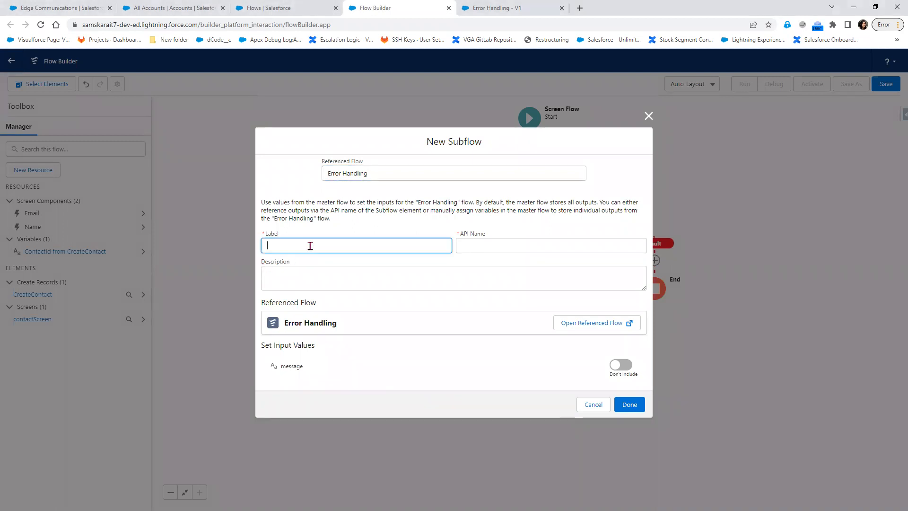
type("Show Error")
key("Tab")
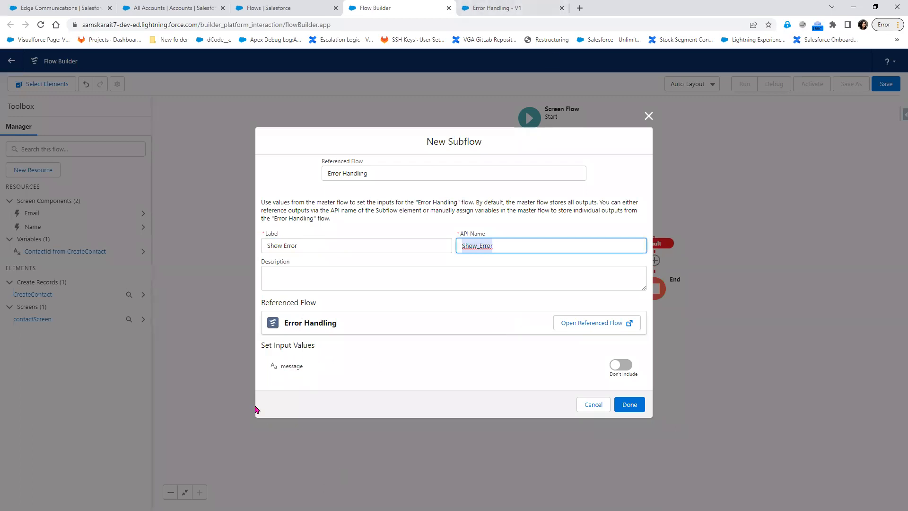
Include the message input set to {!$Flow.FaultMessage} and finish the Show Error subflow
left_click(620, 366)
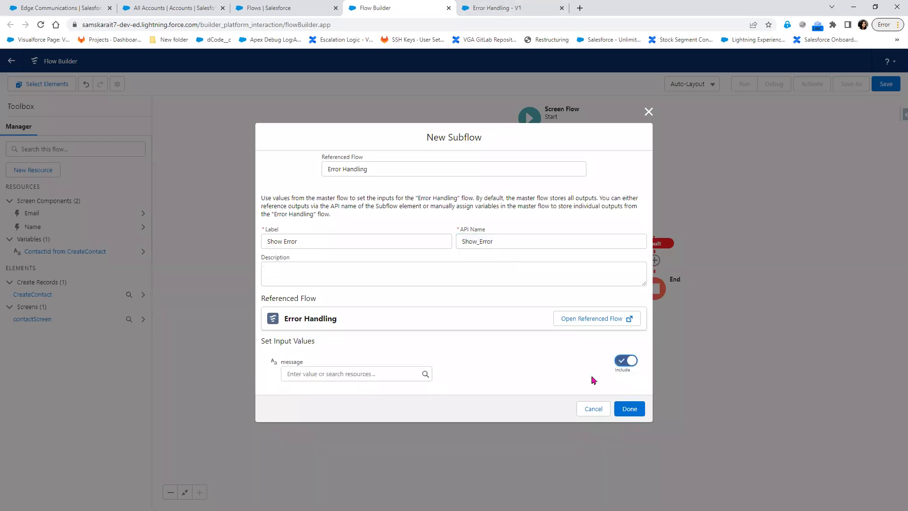
left_click(316, 373)
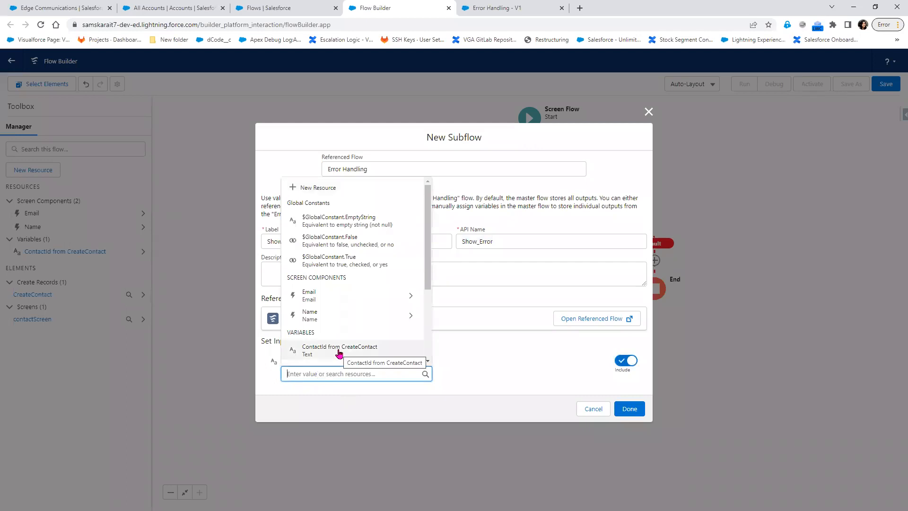
scroll(340, 352, "down", 3)
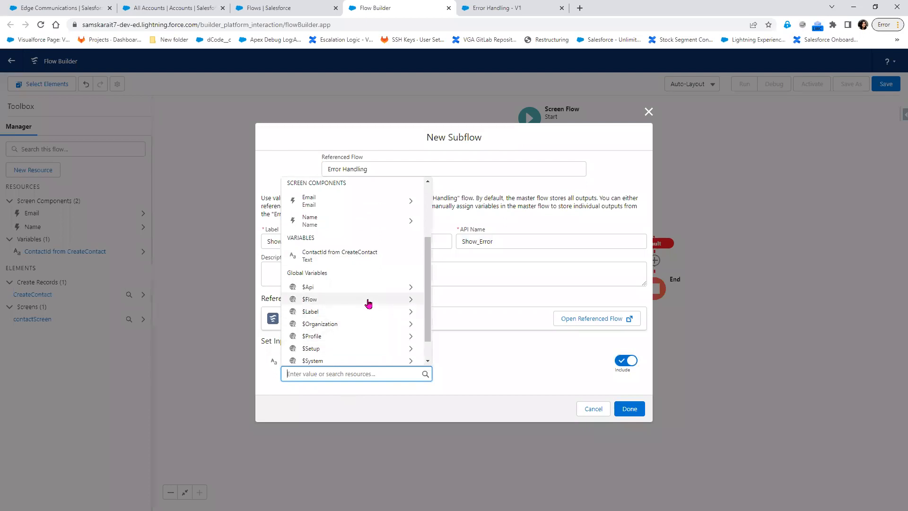
left_click(367, 300)
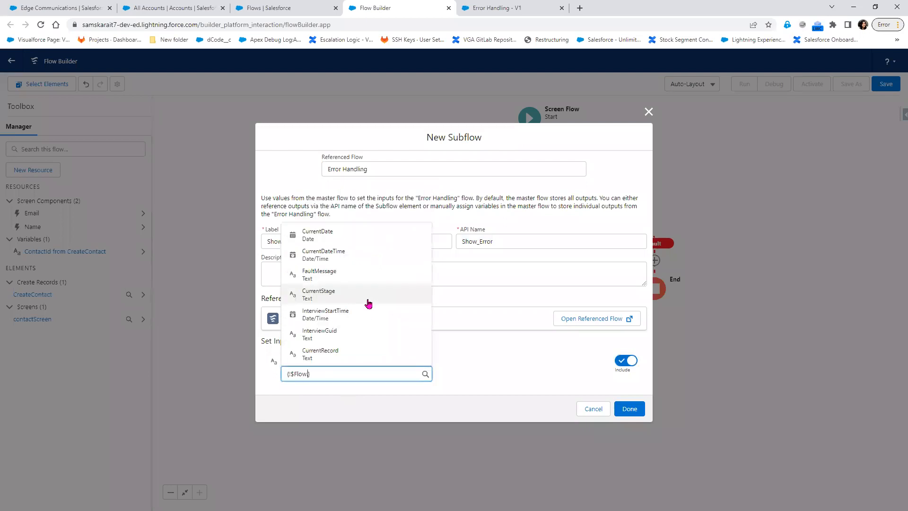
left_click(373, 278)
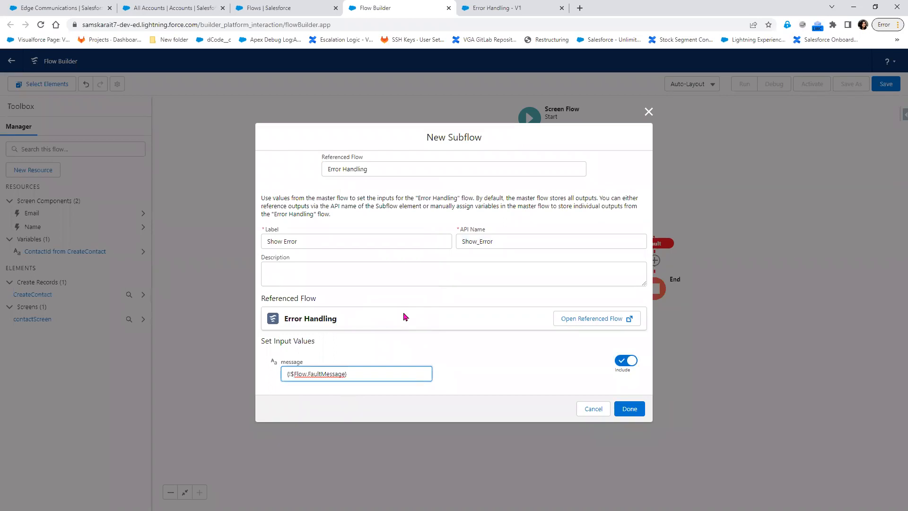
left_click(629, 409)
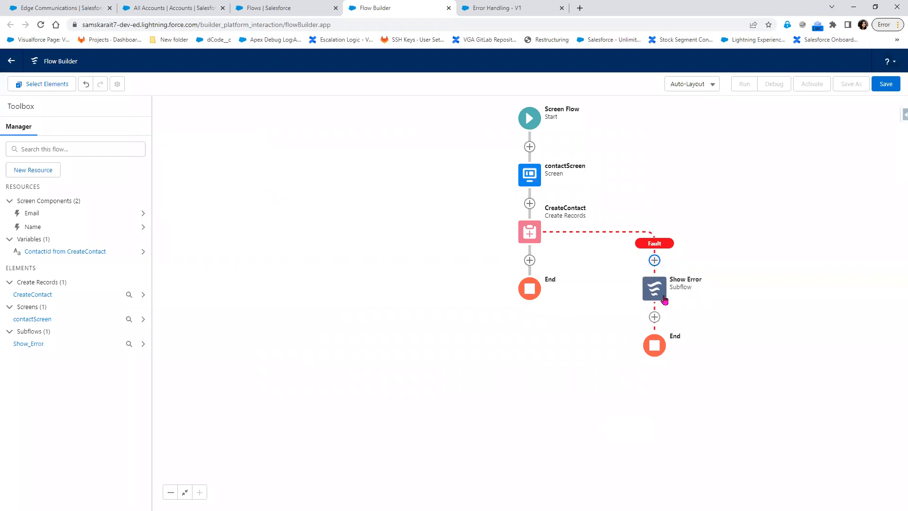
left_click(497, 8)
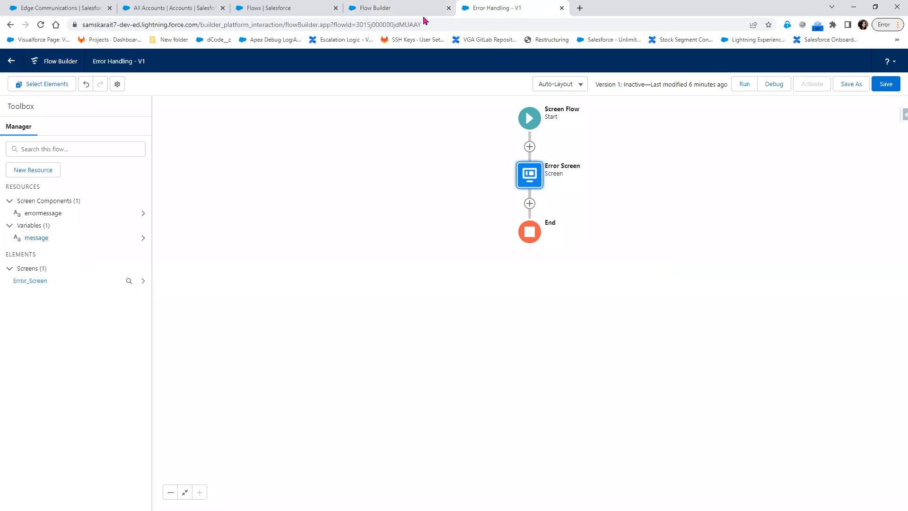
left_click(405, 8)
left_click(644, 290)
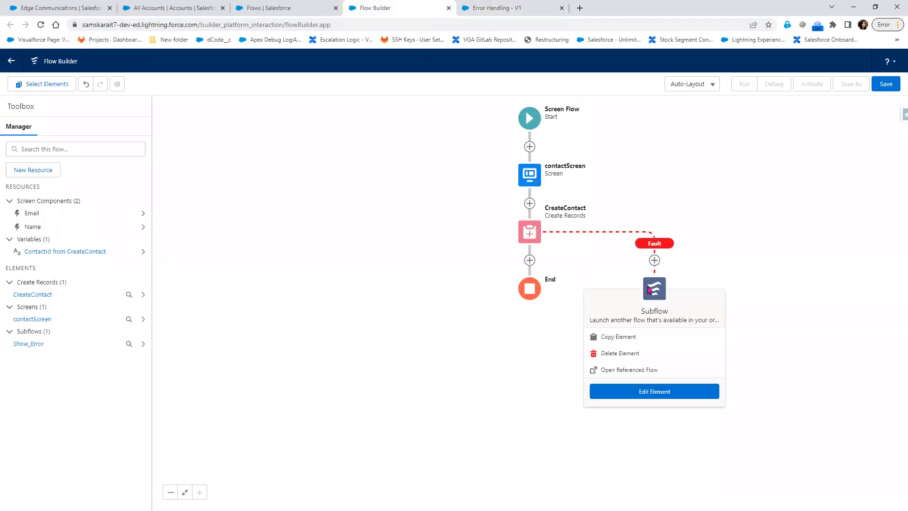
left_click(654, 391)
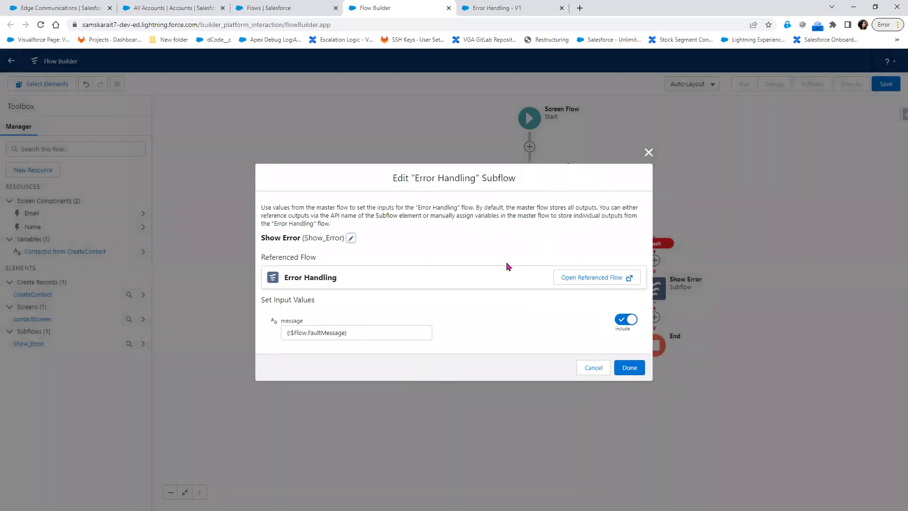
left_click(648, 152)
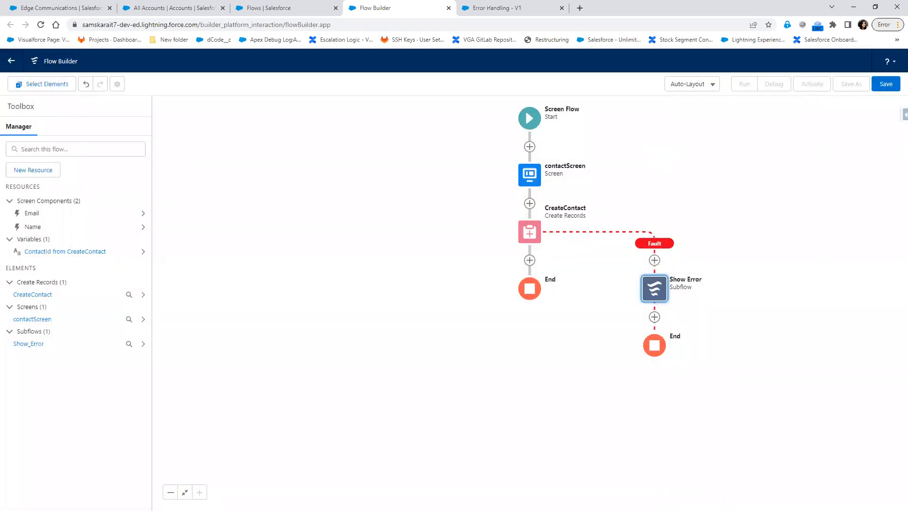
Save the flow with the label 'Contact Error Handling'
left_click(894, 88)
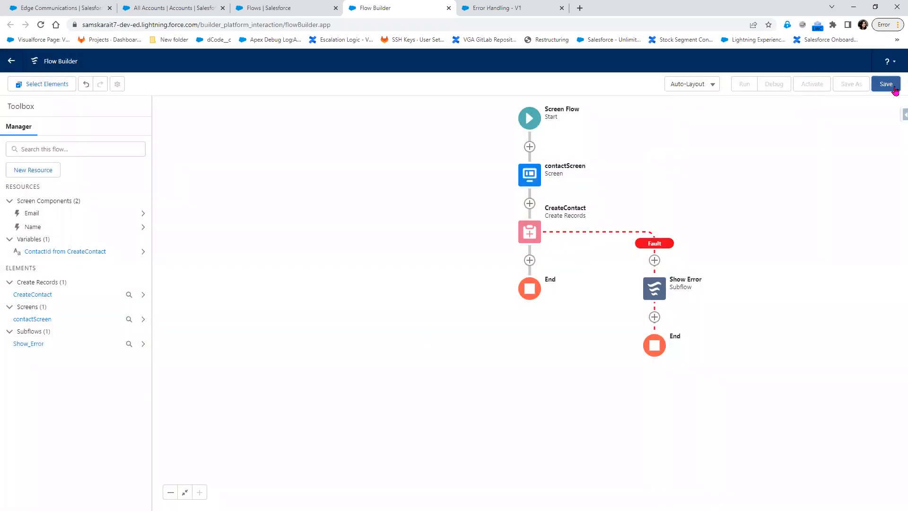
left_click(631, 336)
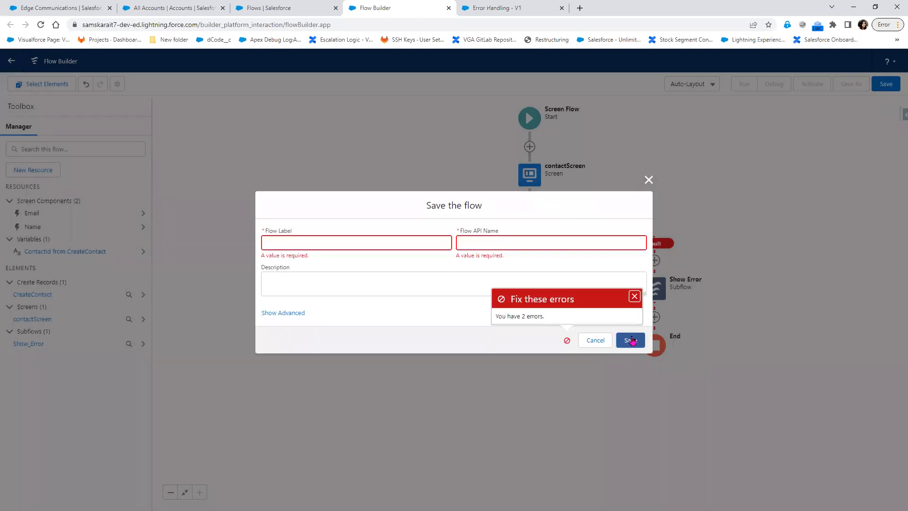
left_click(307, 243)
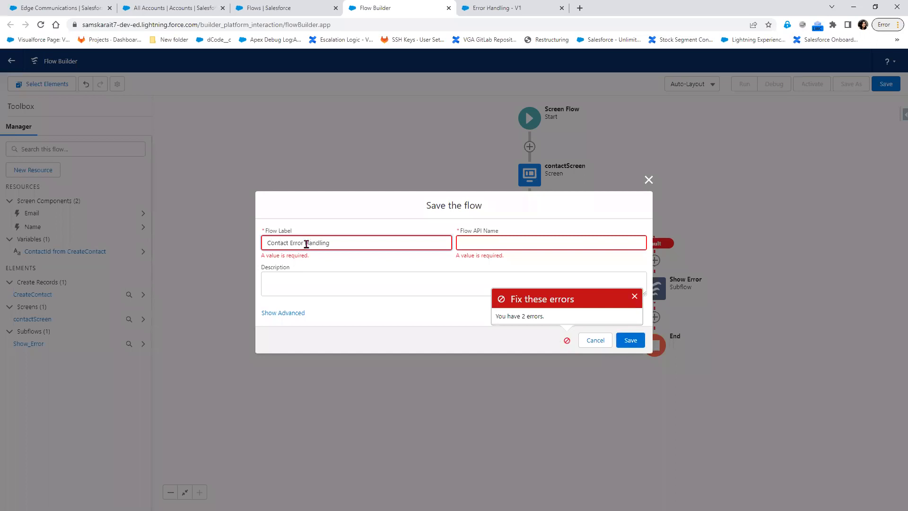
left_click(361, 286)
left_click(626, 338)
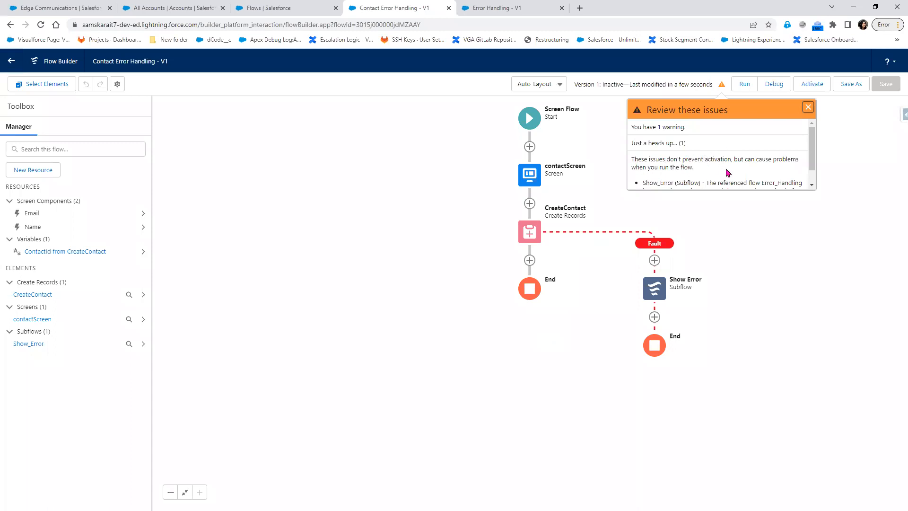
Switch to the Error Handling - V1 flow and reload its page
scroll(758, 169, "down", 1)
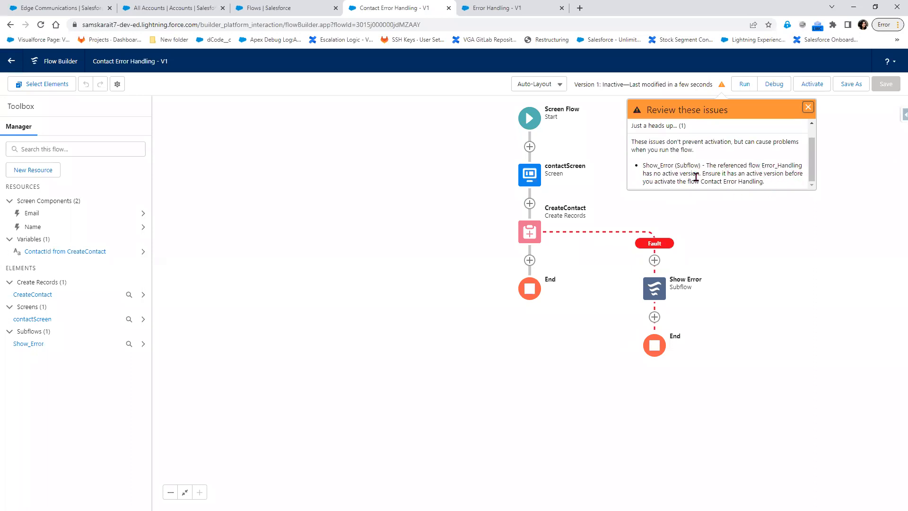
left_click(517, 16)
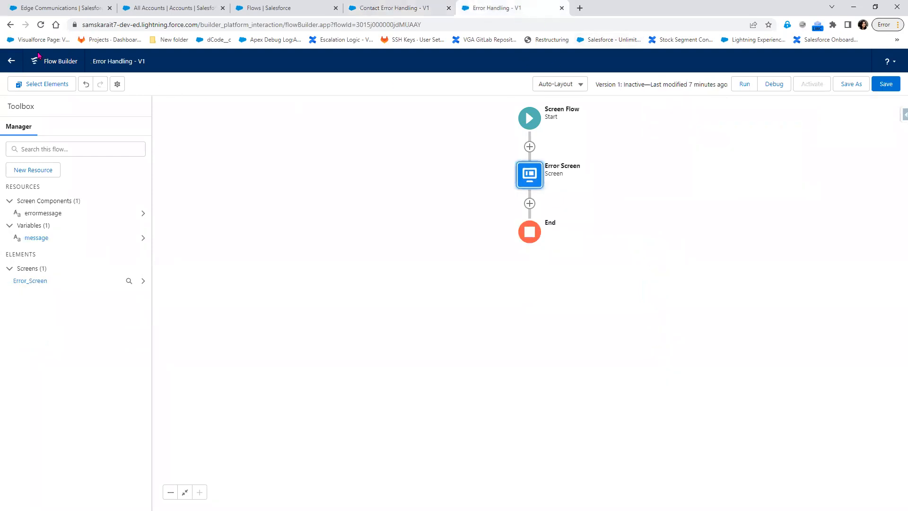
left_click(40, 25)
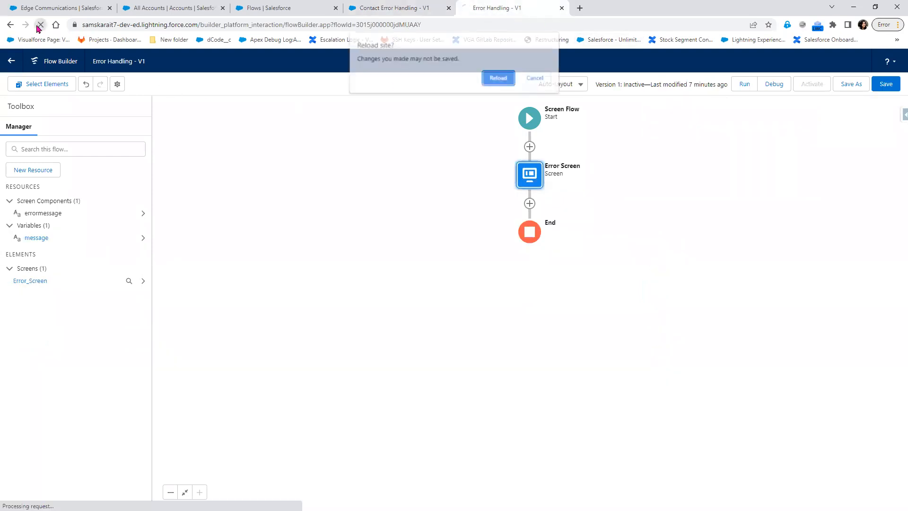
Confirm the reload, activate Error Handling as Version 1, and return to Contact Error Handling
left_click(496, 79)
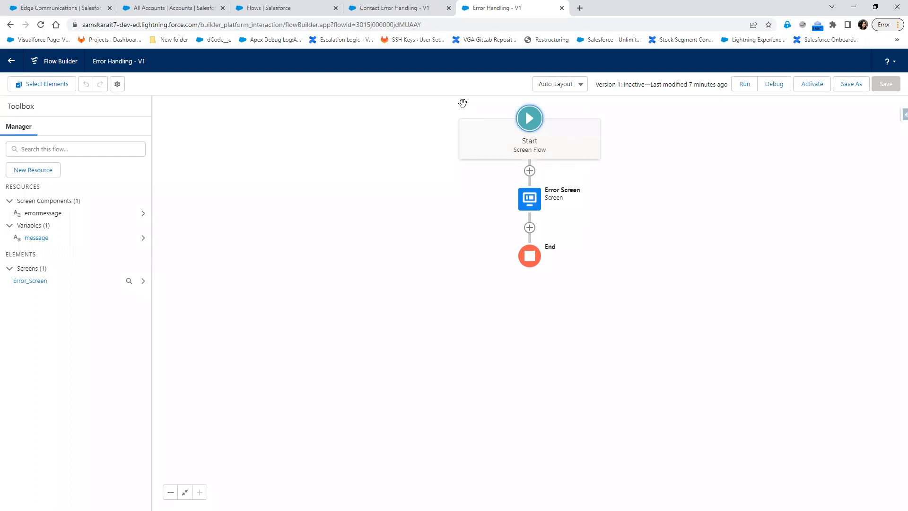
double_click(530, 201)
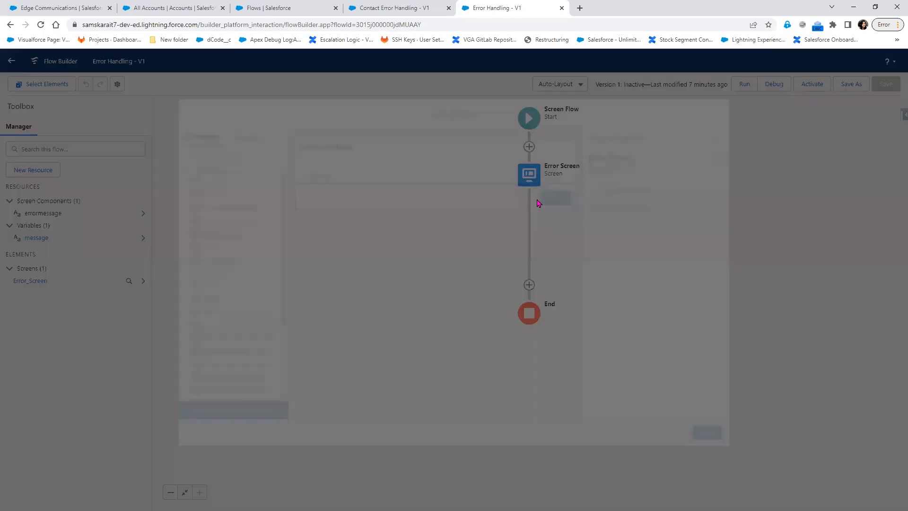
left_click(734, 84)
left_click(816, 86)
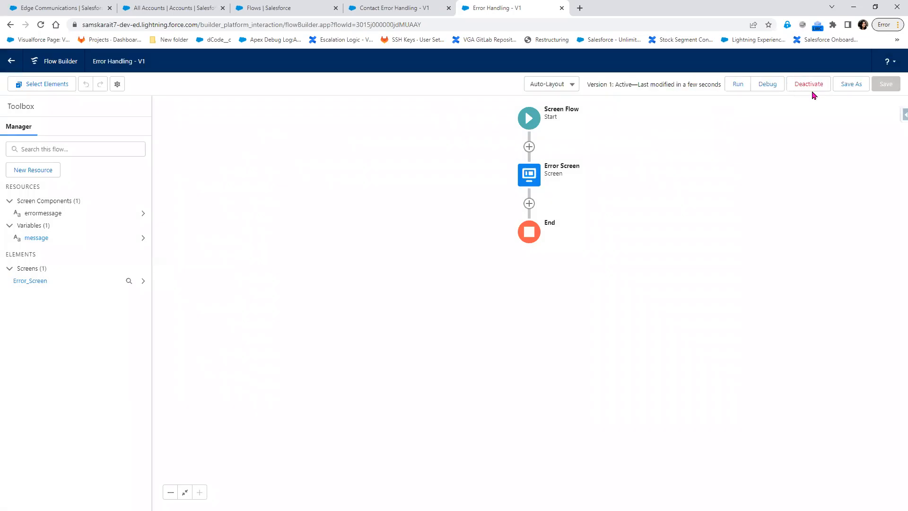
left_click(410, 8)
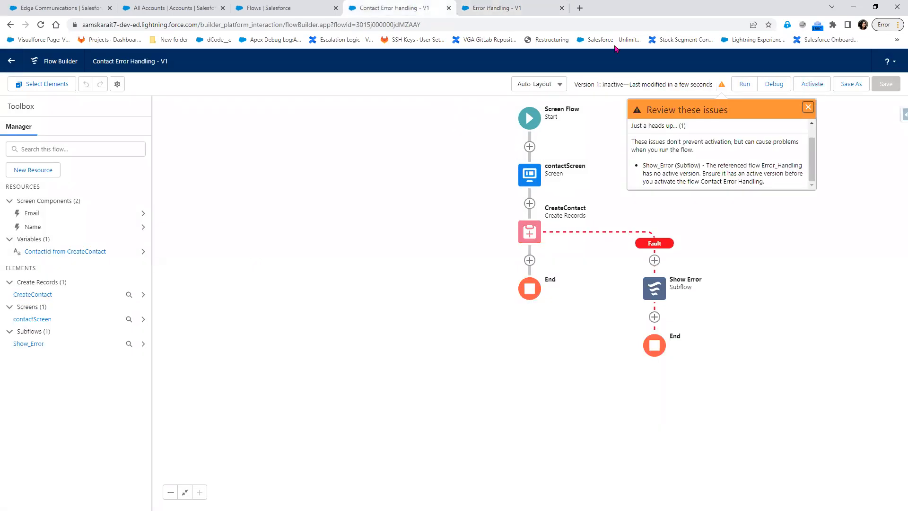
Dismiss the review warning and save Contact Error Handling as new Version 2
left_click(808, 108)
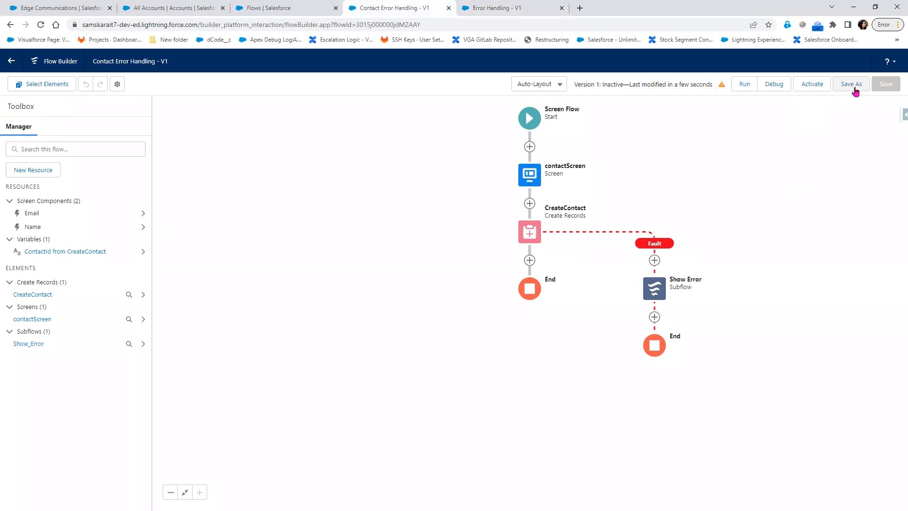
left_click(854, 86)
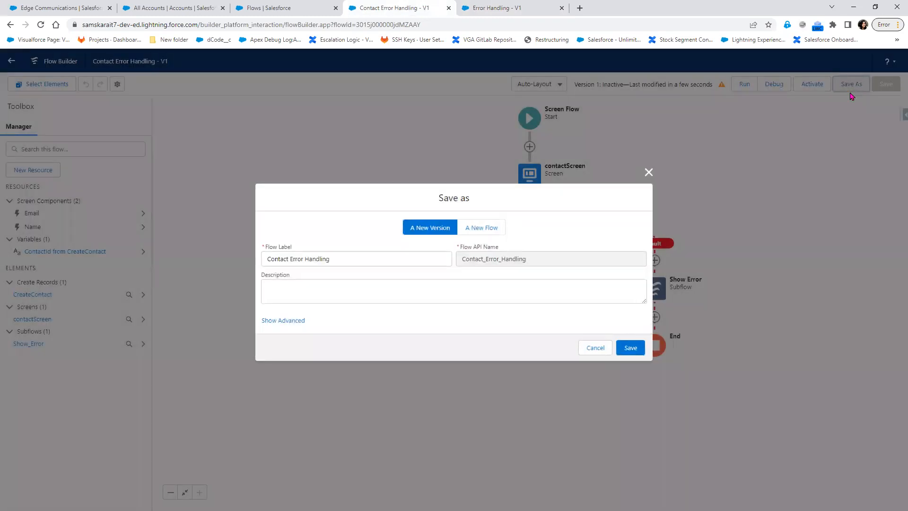
left_click(642, 354)
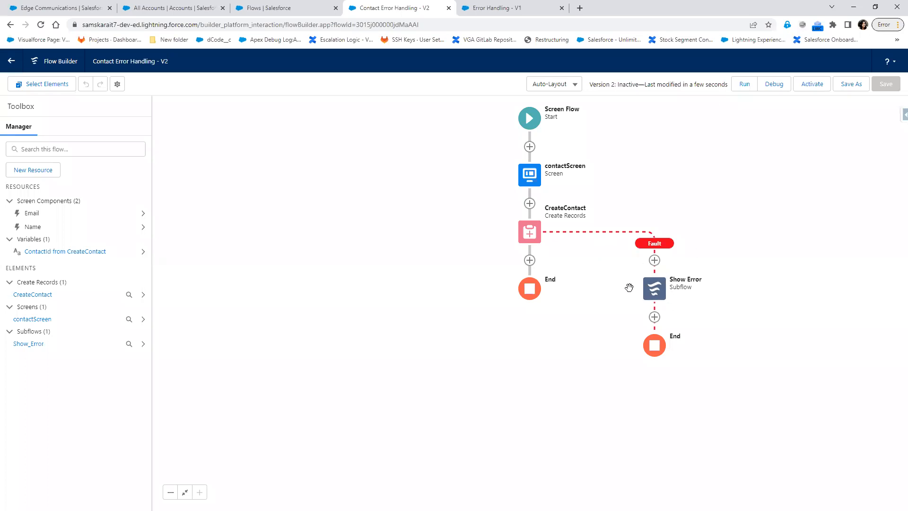
left_click(492, 8)
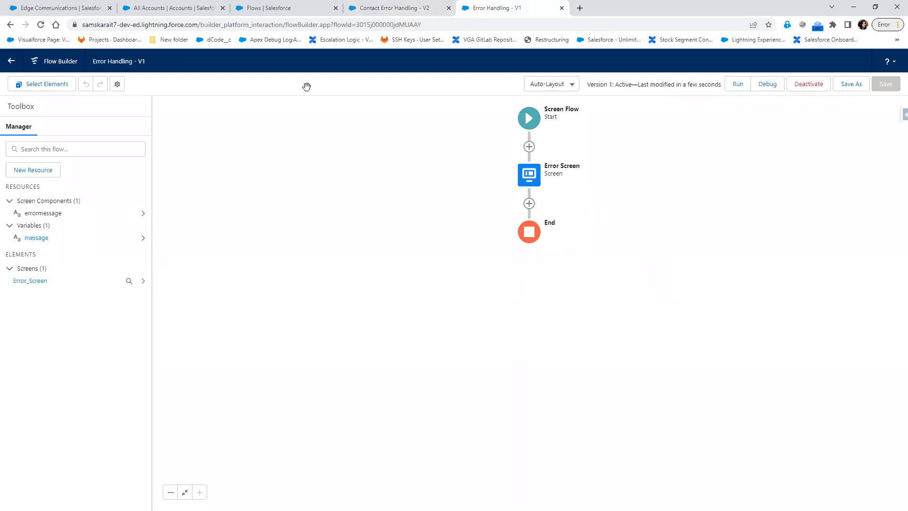
left_click(384, 6)
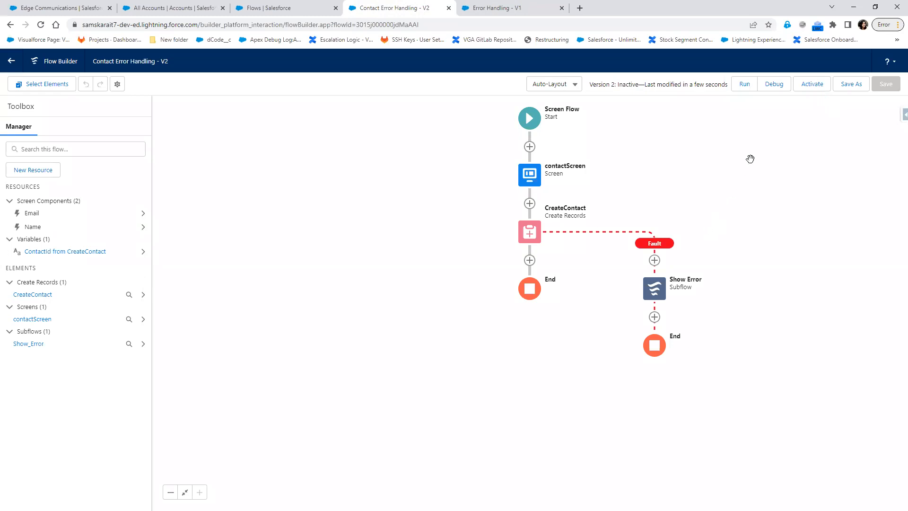
Debug-run the flow with a test contact's first name, last name and Gmail address, then Run Again
left_click(775, 88)
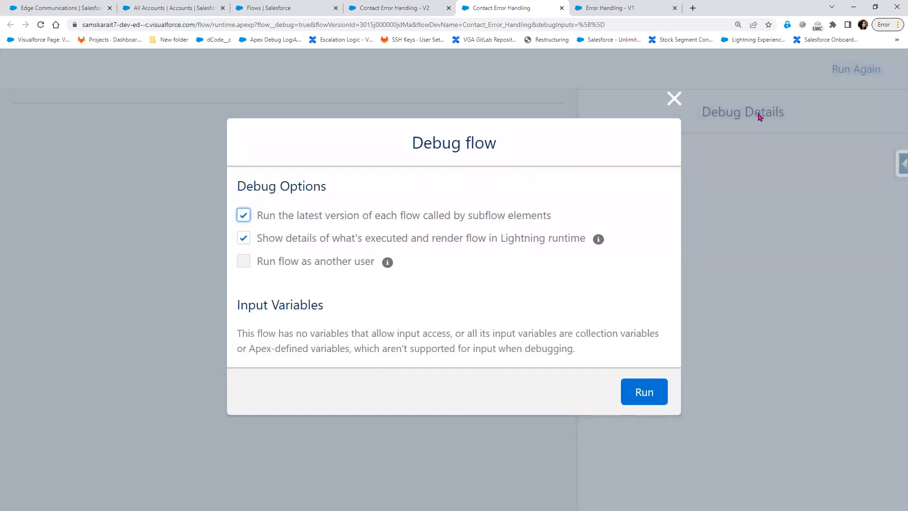
left_click(644, 391)
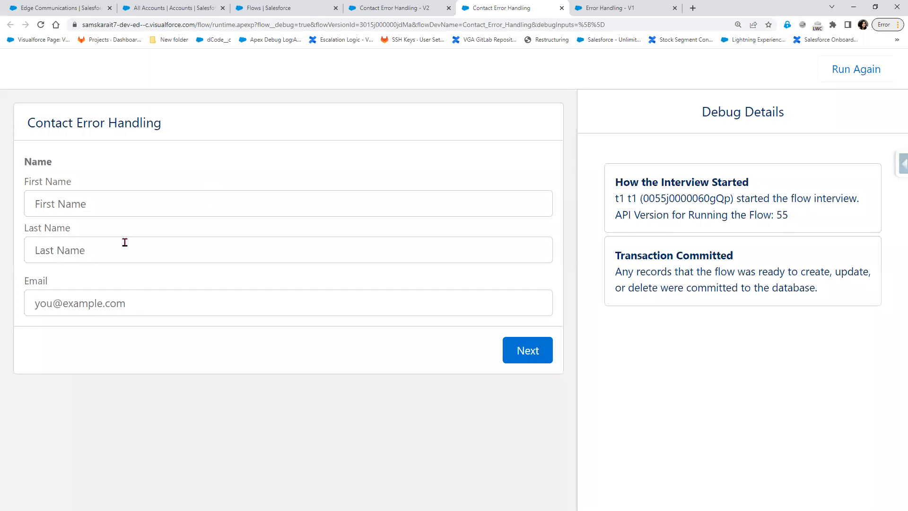
left_click(143, 203)
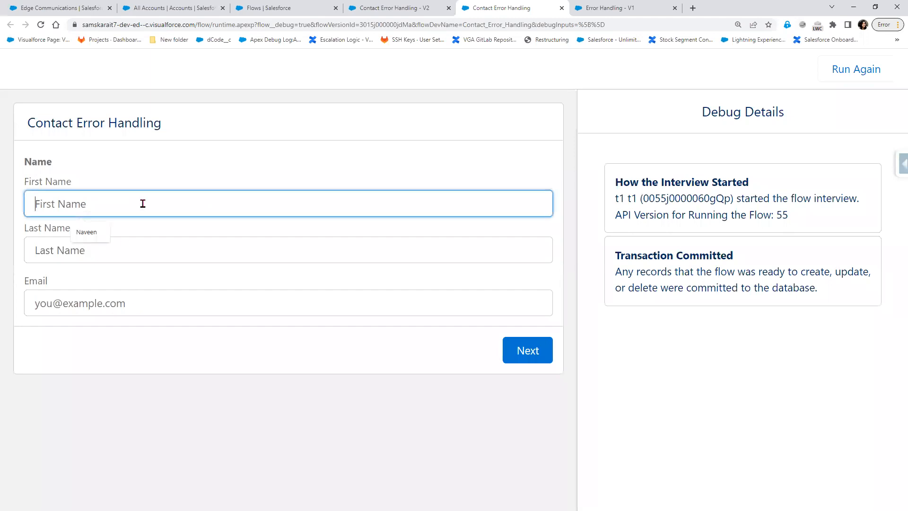
type("New")
key("Tab")
type("J")
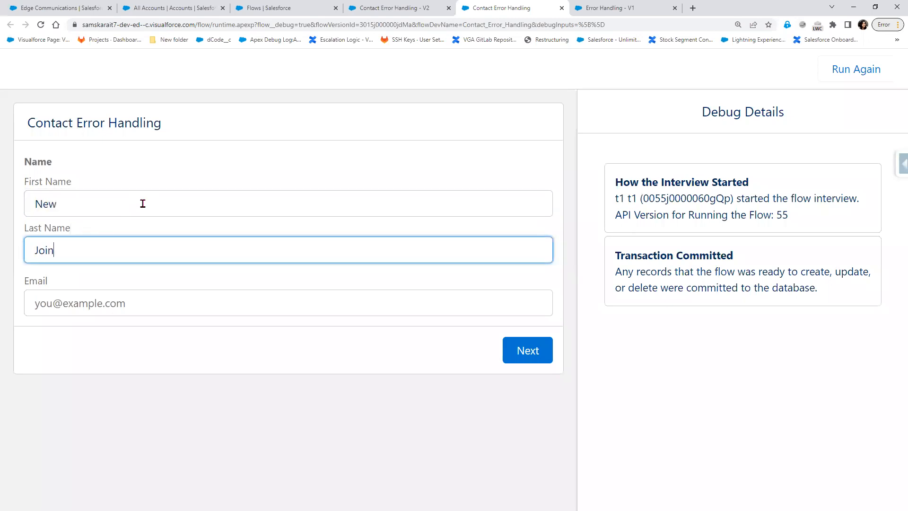
key("Tab")
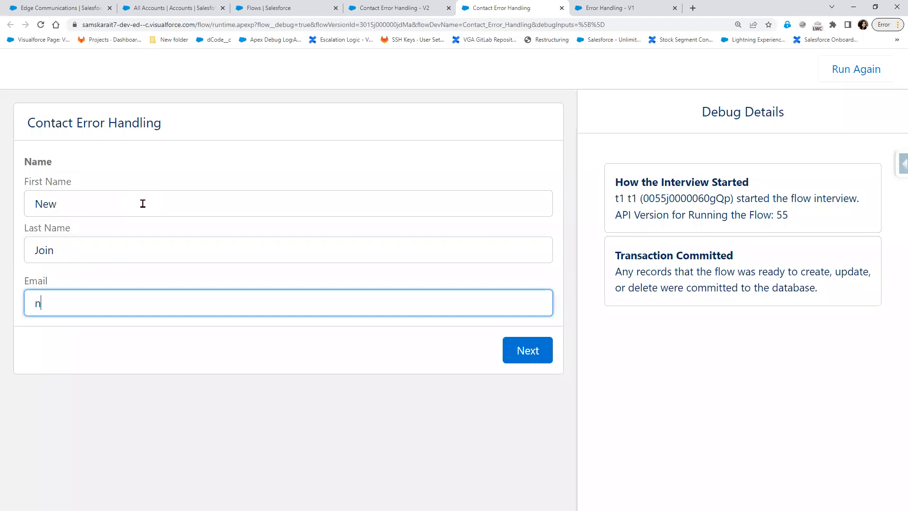
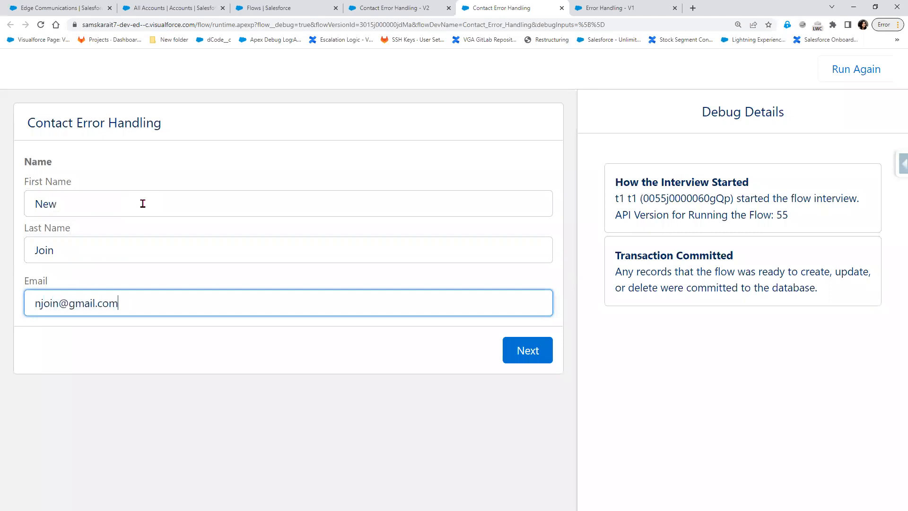
left_click(539, 361)
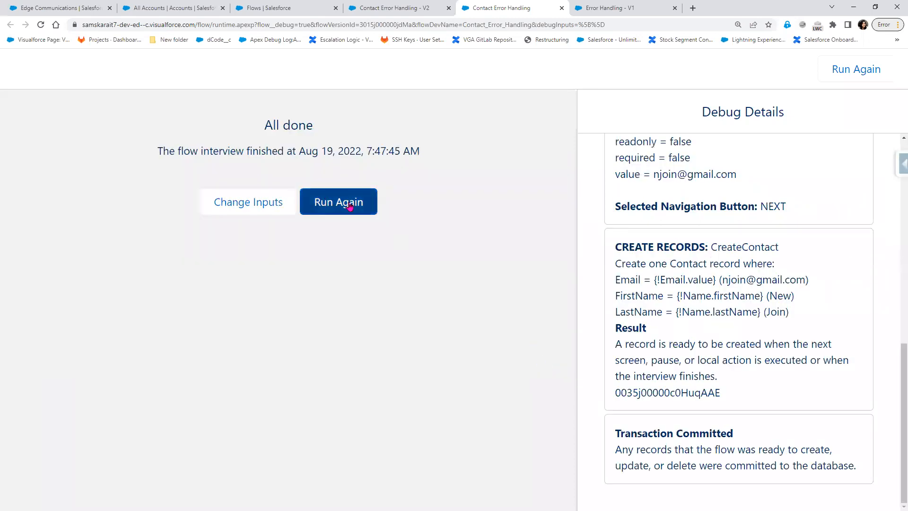
left_click(347, 201)
Fill First Name from the autofill suggestion and enter a Gmail address, leaving Last Name blank
left_click(133, 204)
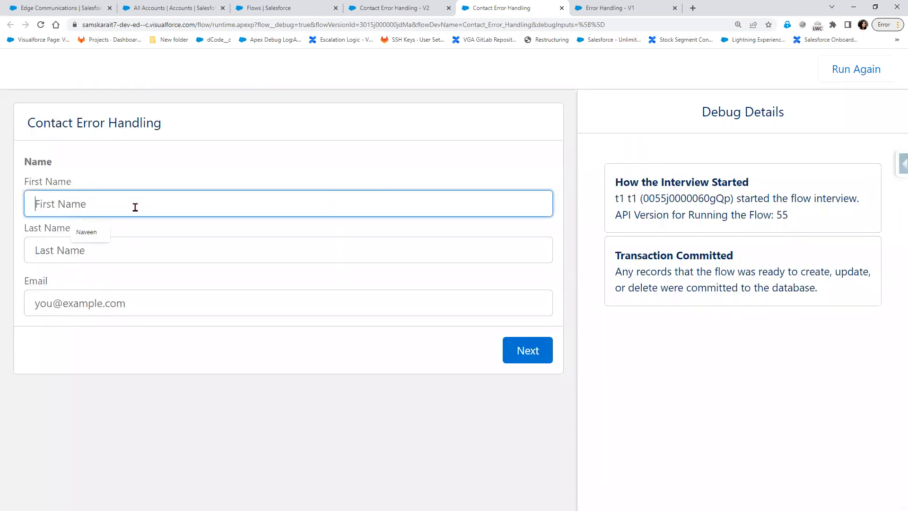
left_click(96, 232)
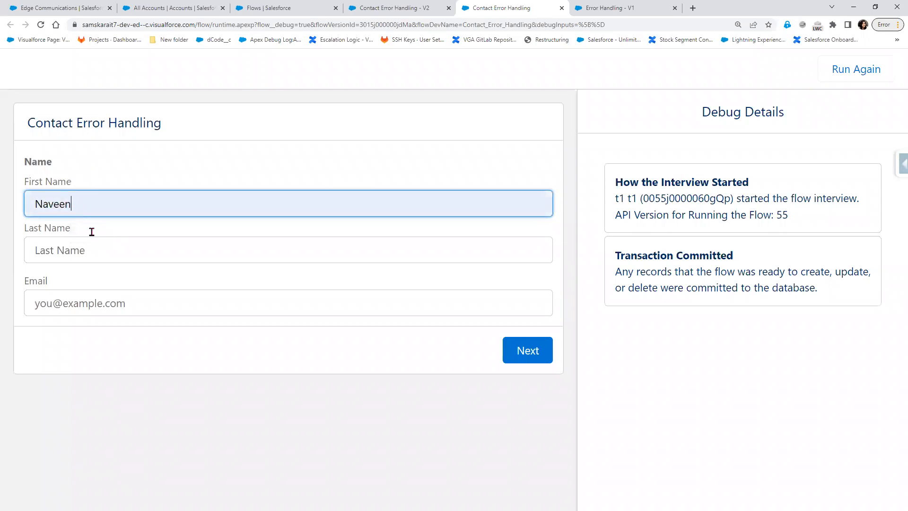
left_click(97, 304)
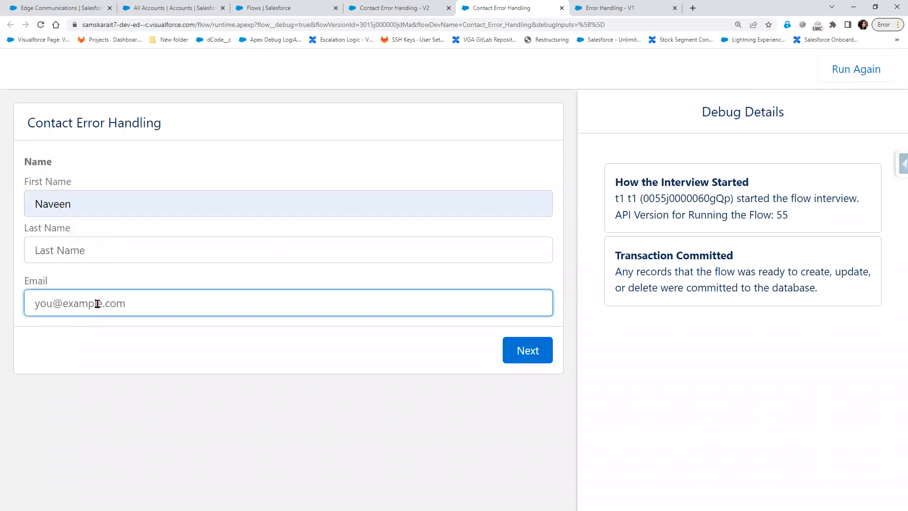
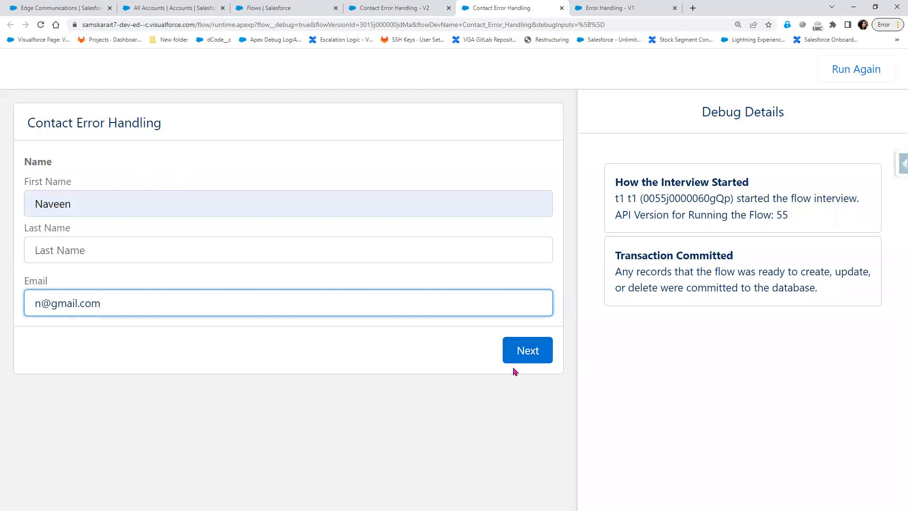
left_click(71, 8)
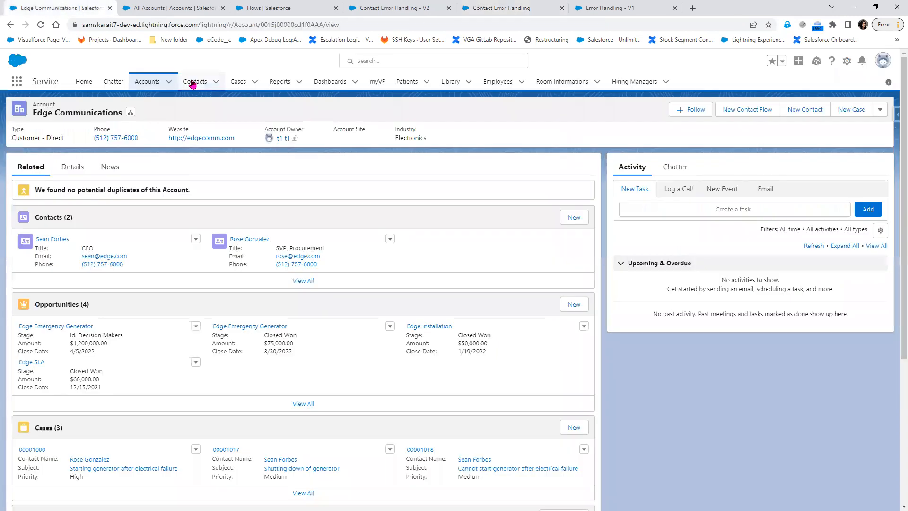
left_click(193, 81)
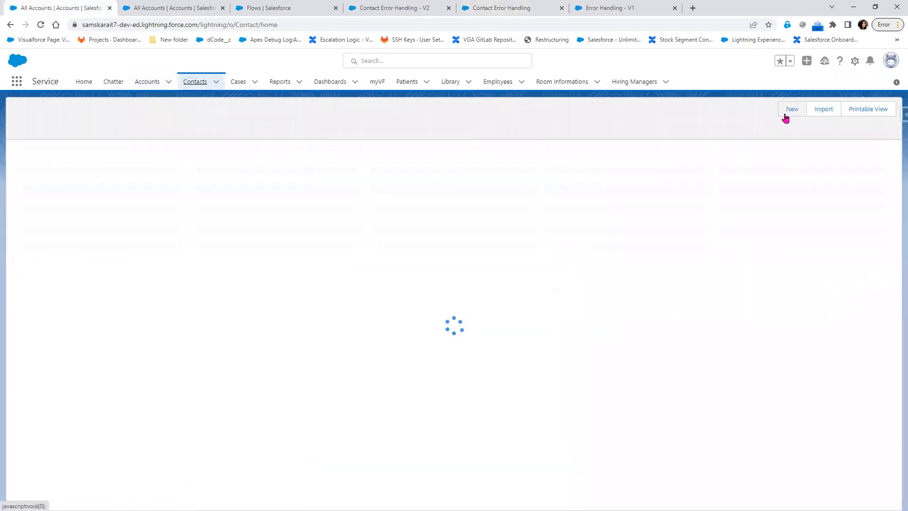
left_click(787, 114)
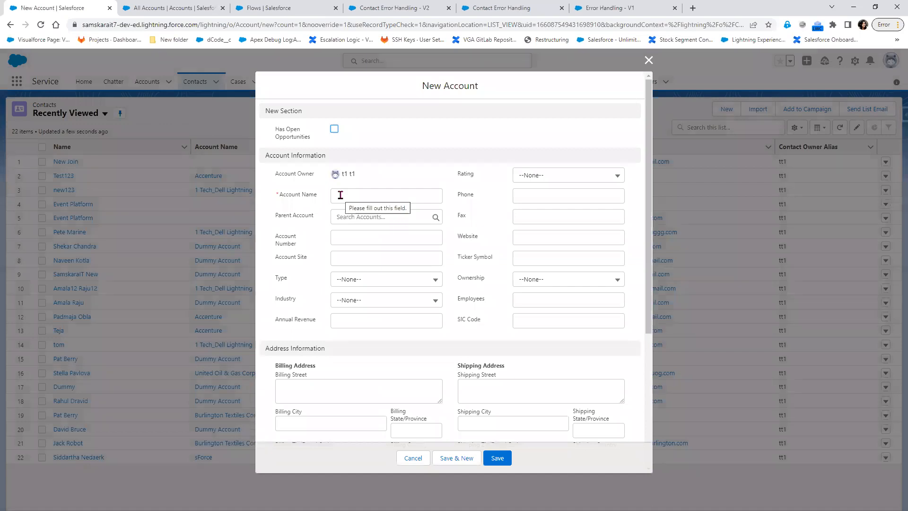
left_click(340, 195)
left_click_drag(320, 196, 275, 196)
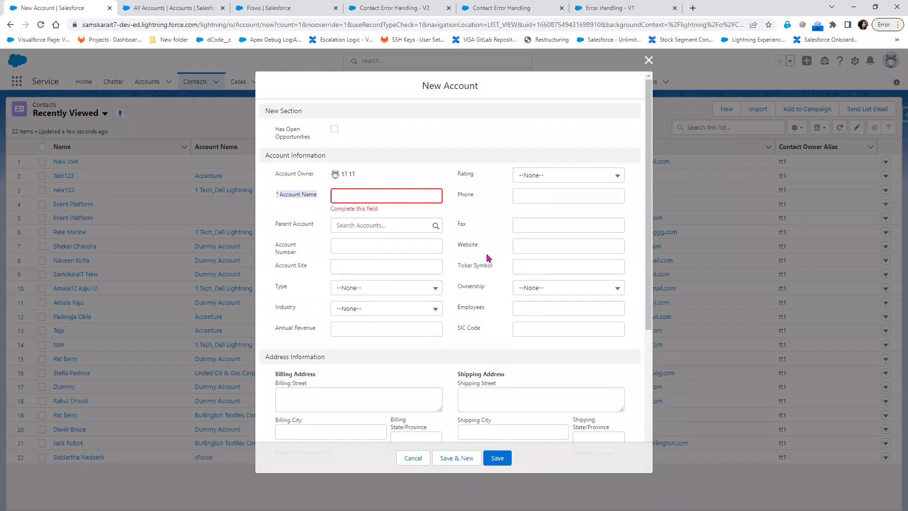
left_click(614, 8)
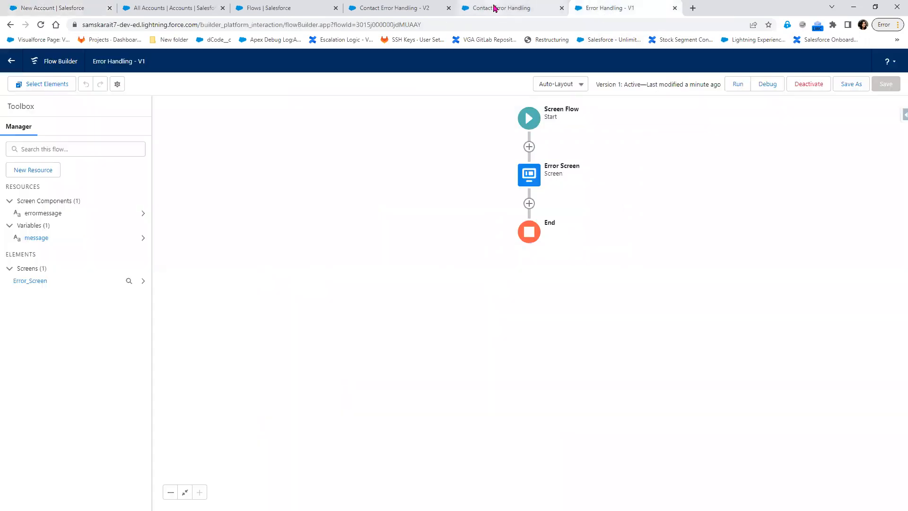
left_click(491, 9)
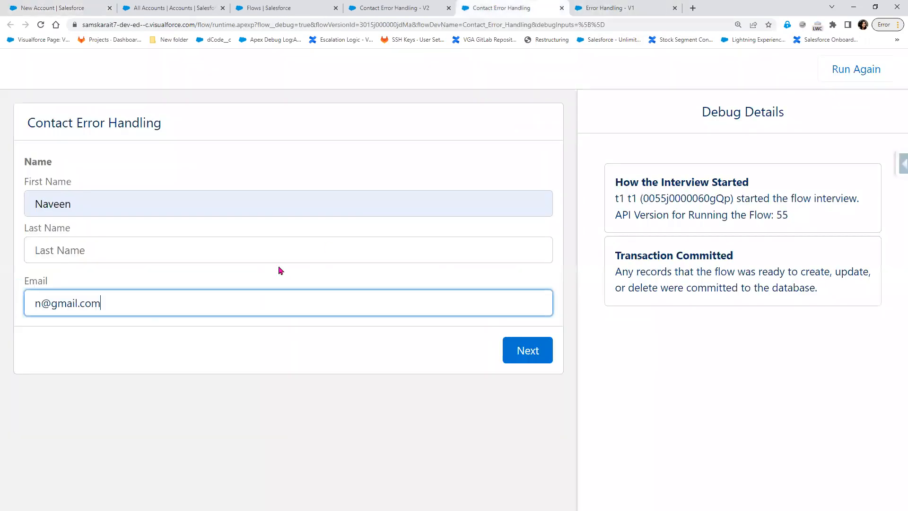
Submit without Last Name, inspect the REQUIRED_FIELD_MISSING [LastName] error and Show Error details, then Finish
left_click(534, 361)
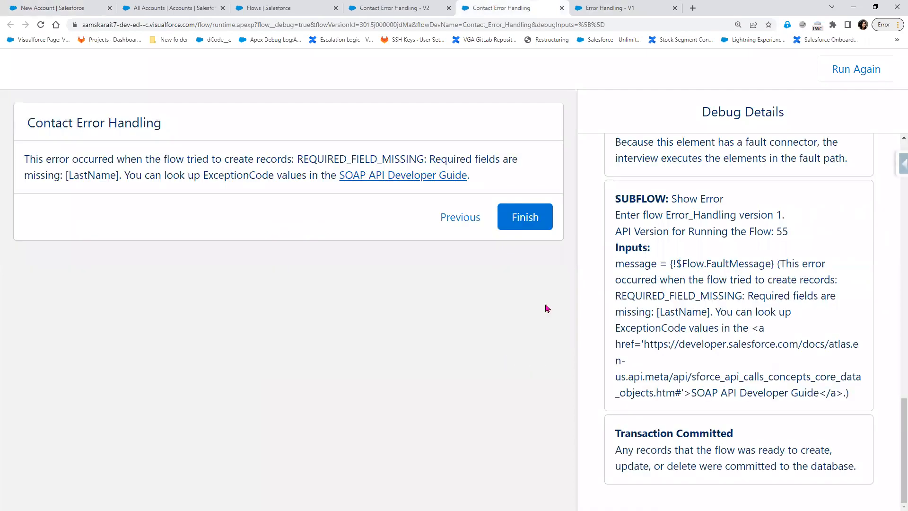
left_click_drag(616, 199, 812, 270)
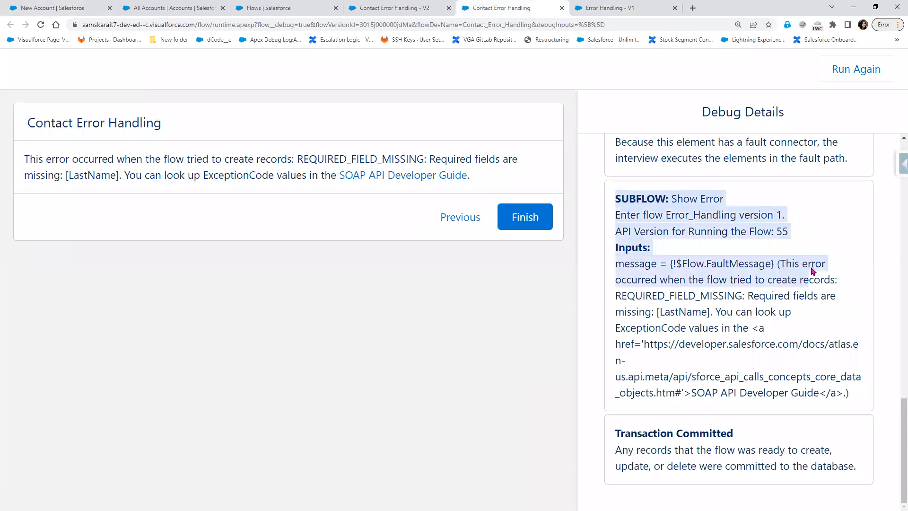
left_click(682, 199)
left_click_drag(672, 198, 728, 206)
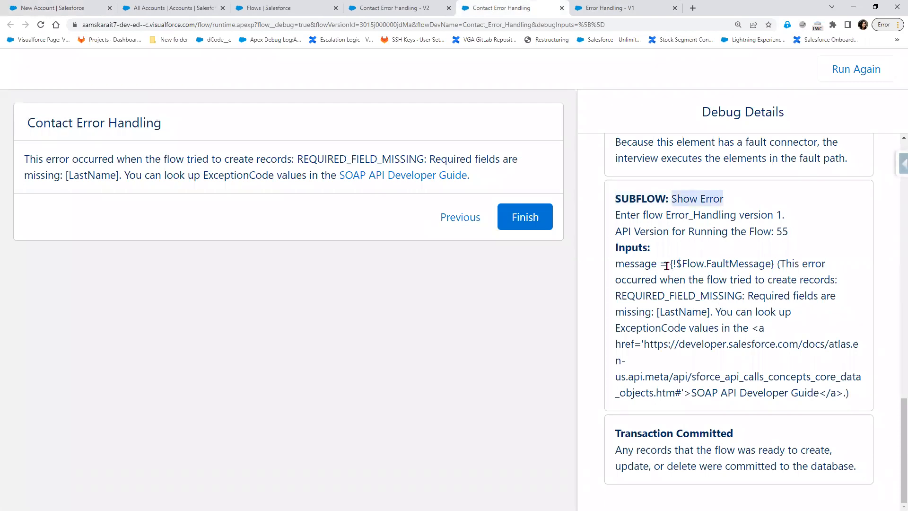
left_click_drag(615, 248, 773, 267)
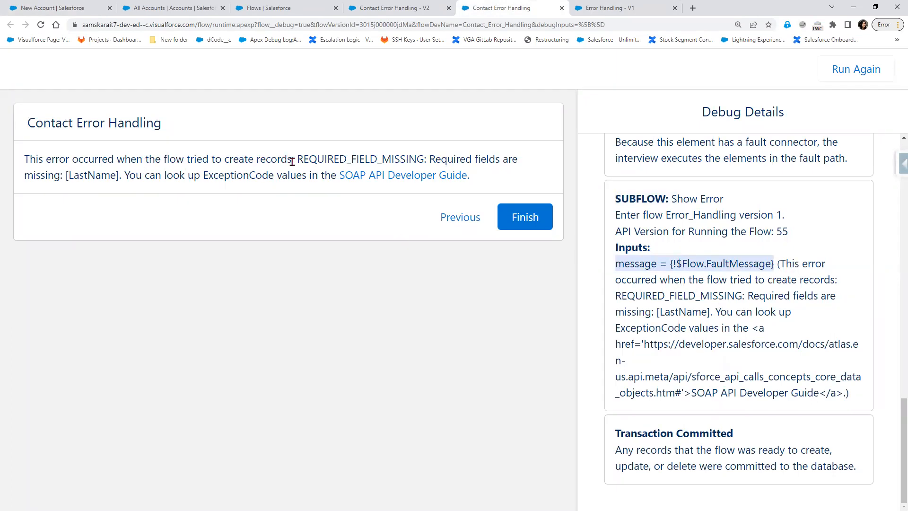
left_click_drag(295, 160, 443, 161)
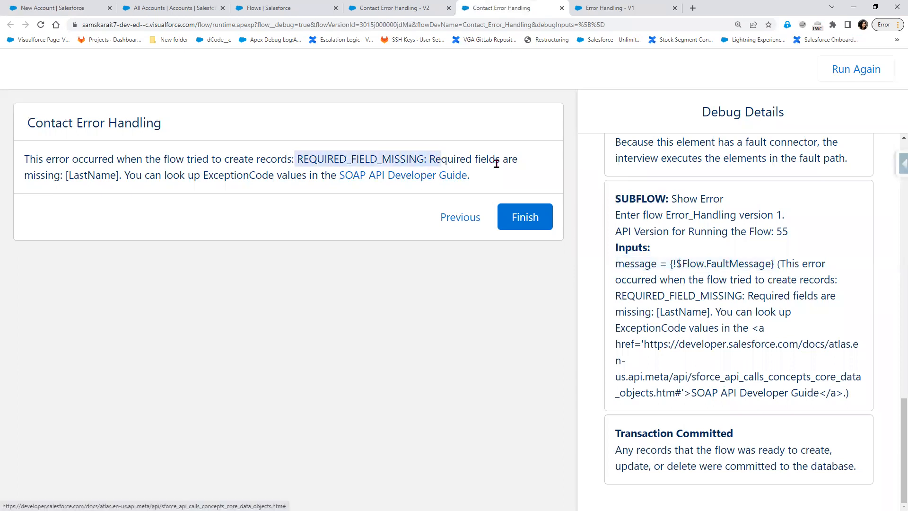
double_click(98, 176)
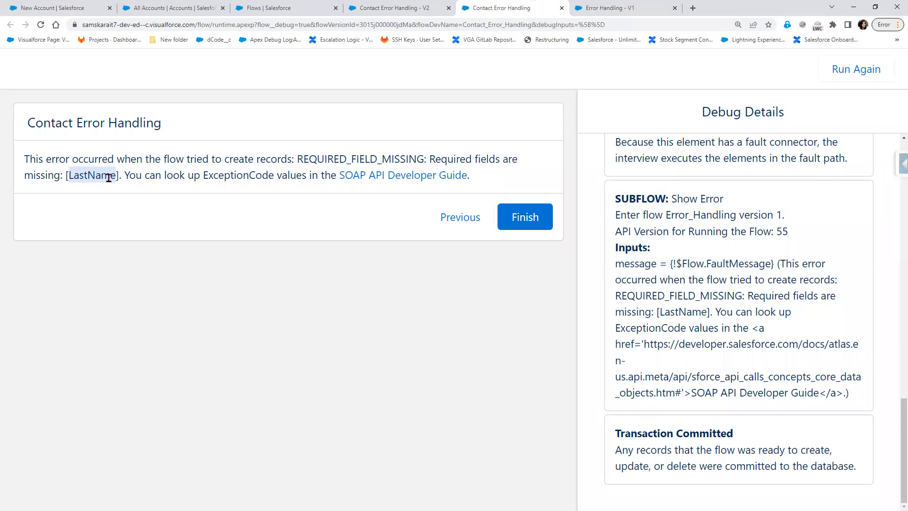
left_click(510, 221)
Run again with a first and last name plus a malformed e-mail lacking a domain, and submit
left_click(339, 216)
left_click(359, 205)
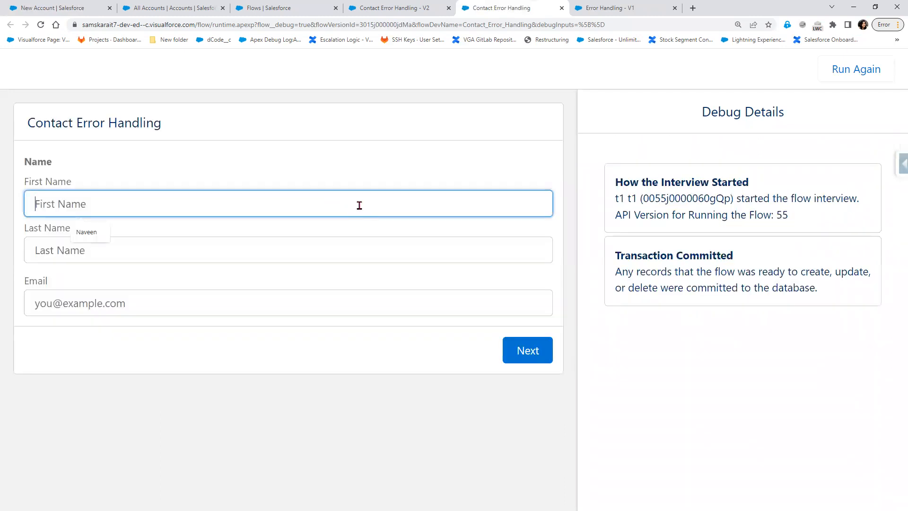
key("Tab")
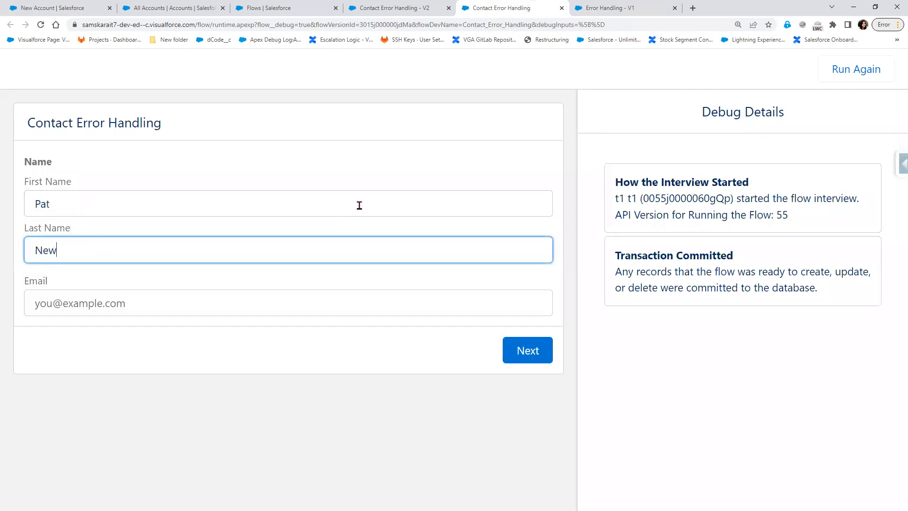
left_click(107, 303)
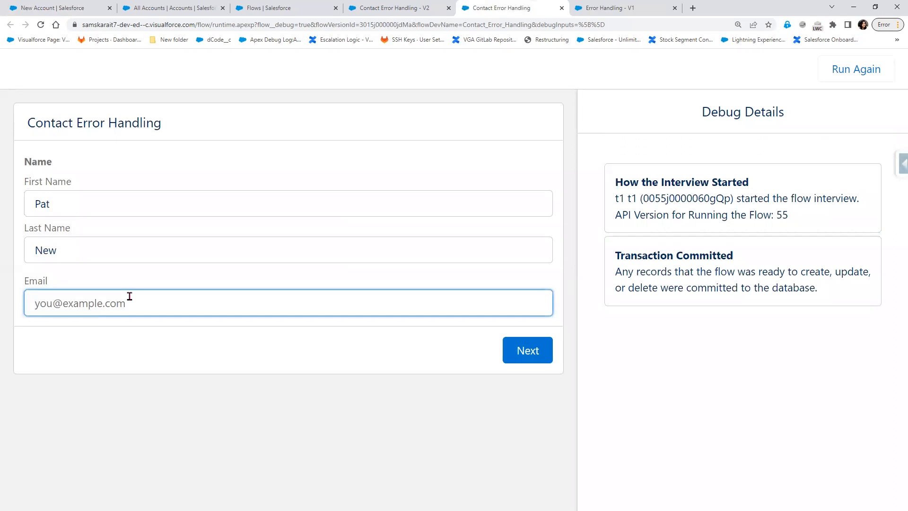
type("c@in.")
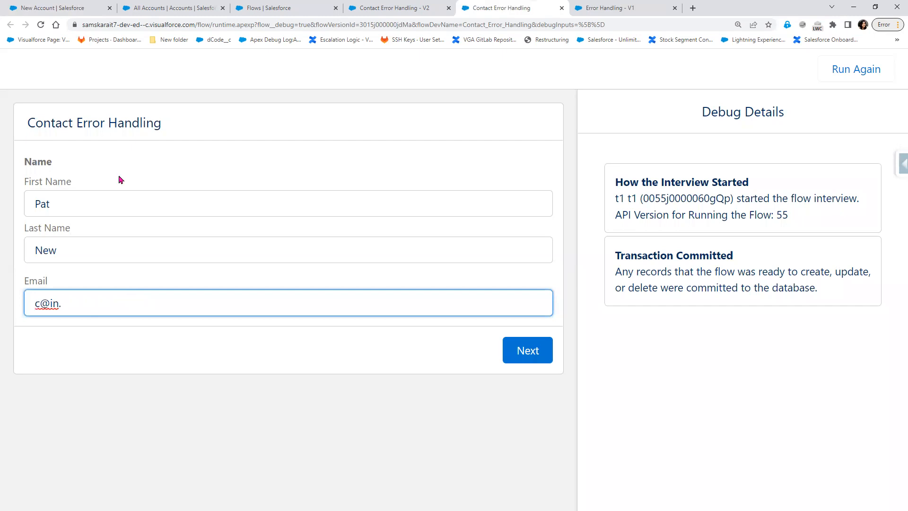
left_click(522, 359)
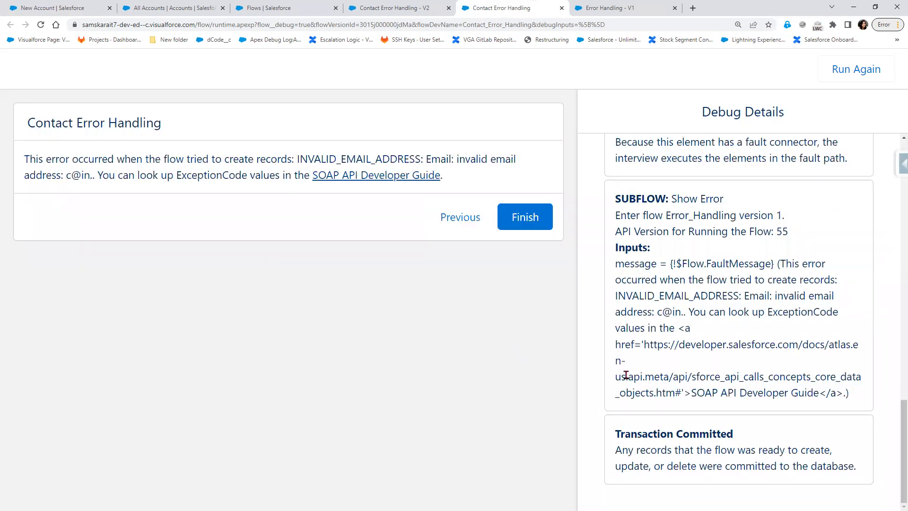
Inspect the INVALID_EMAIL_ADDRESS error and Show Error debug details, then restart the debug run
left_click_drag(619, 196, 740, 209)
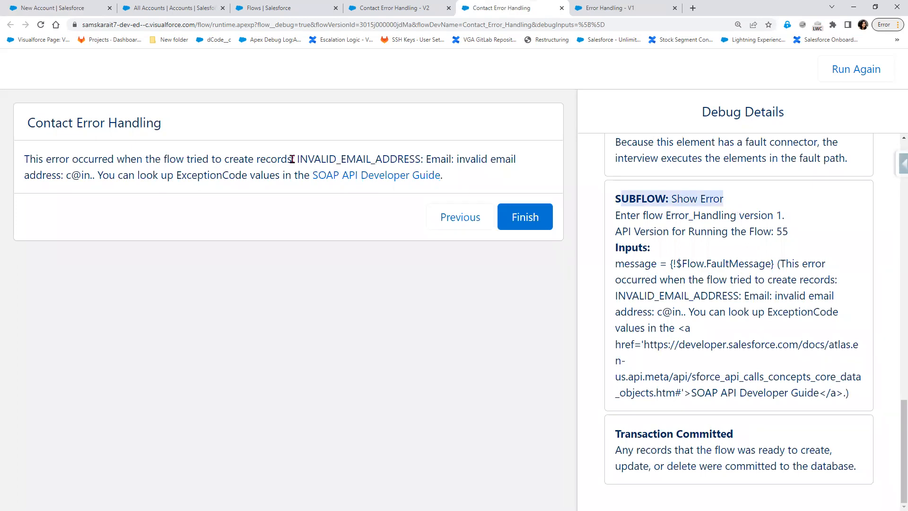
double_click(422, 160)
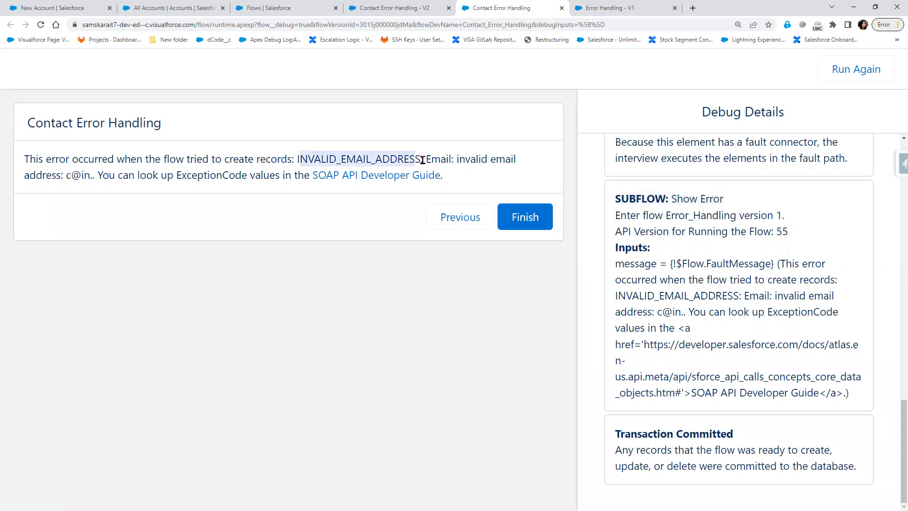
left_click_drag(423, 160, 423, 160)
left_click_drag(427, 159, 451, 159)
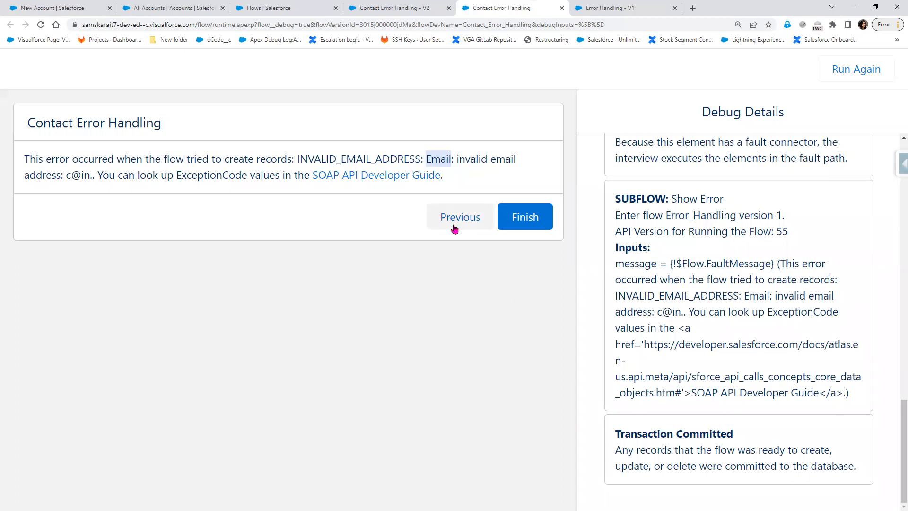
left_click(862, 69)
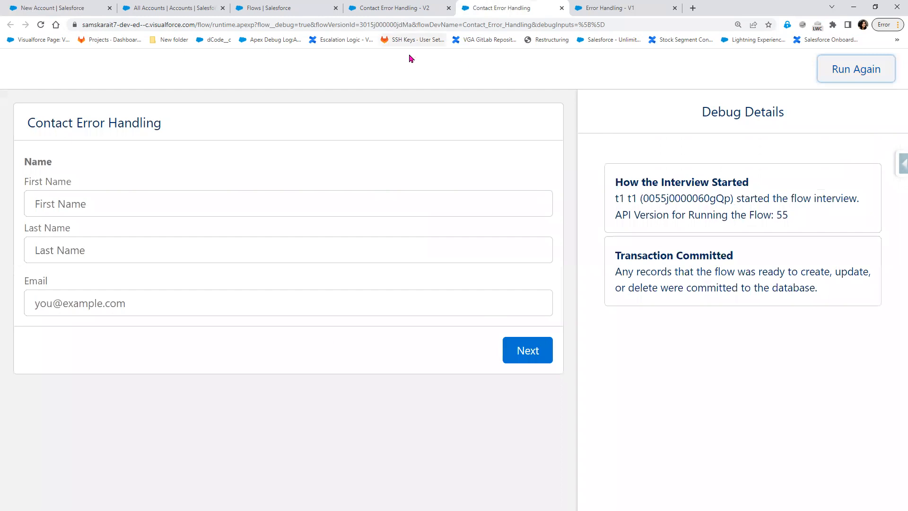
left_click(599, 5)
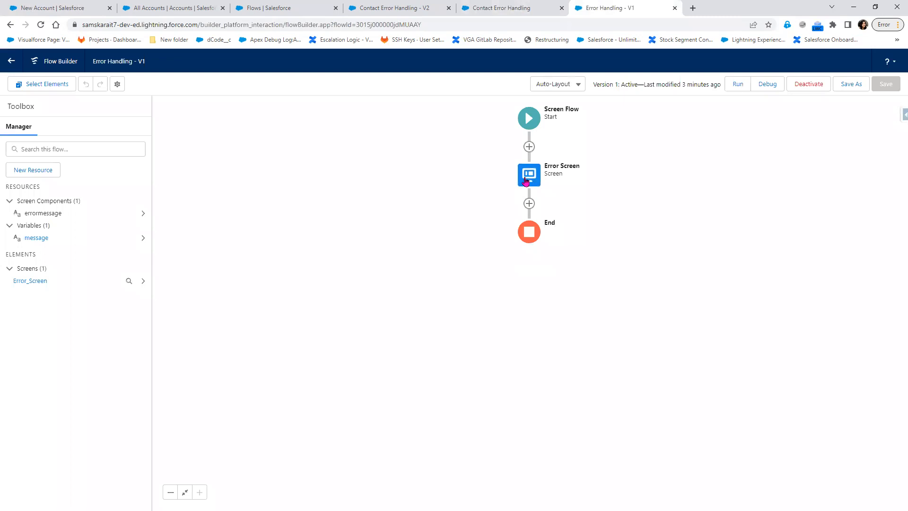
left_click(486, 10)
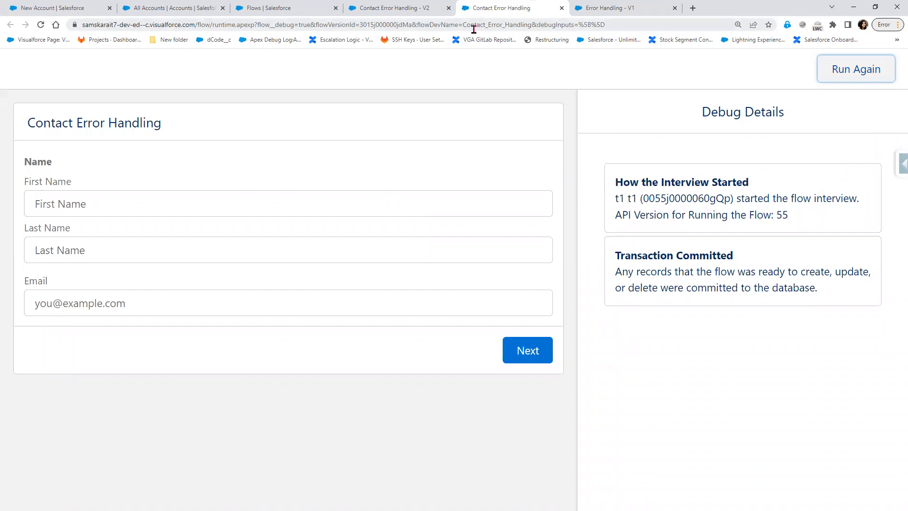
left_click(627, 10)
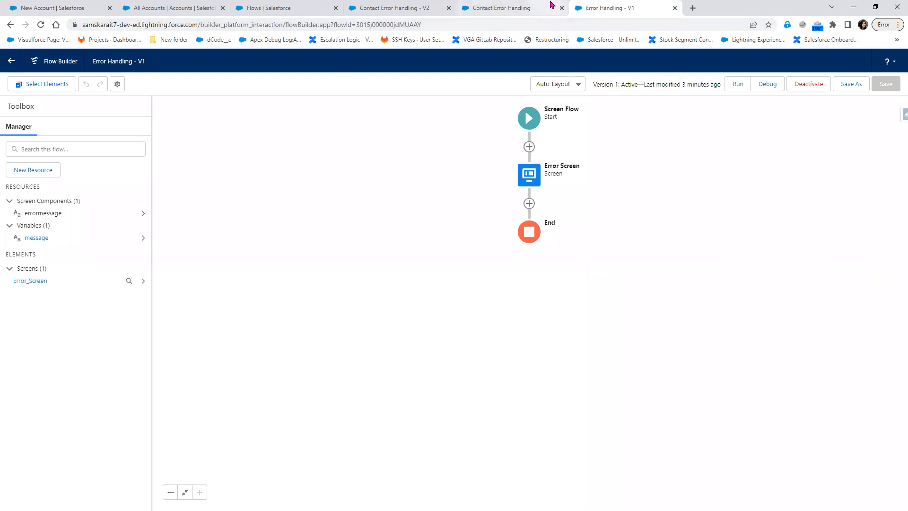
left_click(525, 10)
left_click(607, 12)
left_click(516, 8)
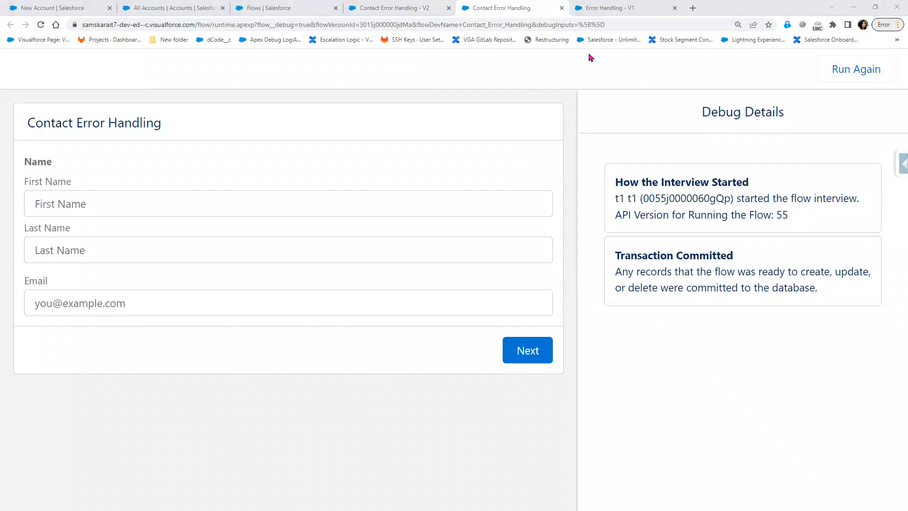
Debug with only a first name and an email address, leaving Last Name empty, and highlight the LastName error
left_click(135, 207)
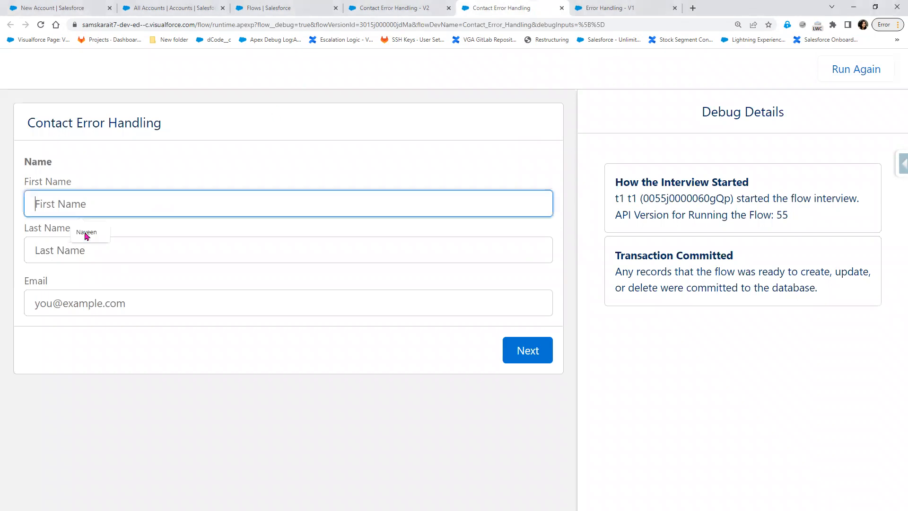
type("Naveen")
left_click(101, 305)
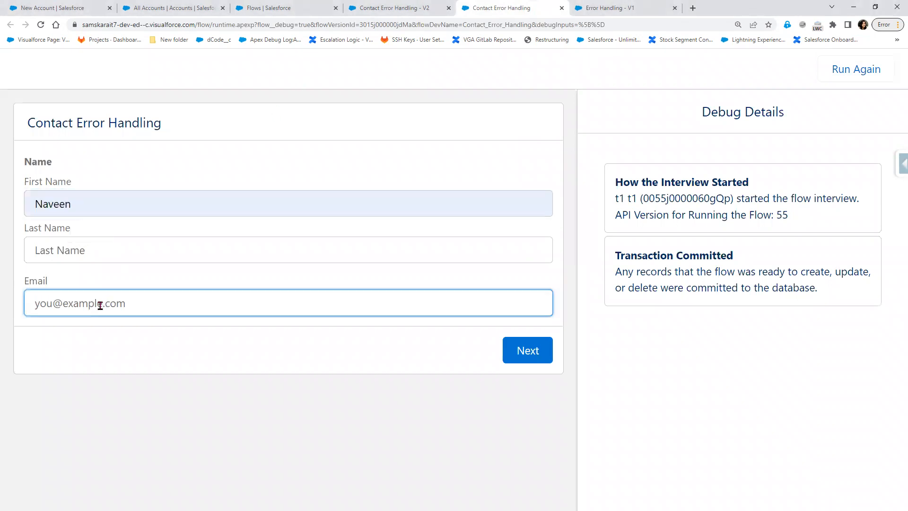
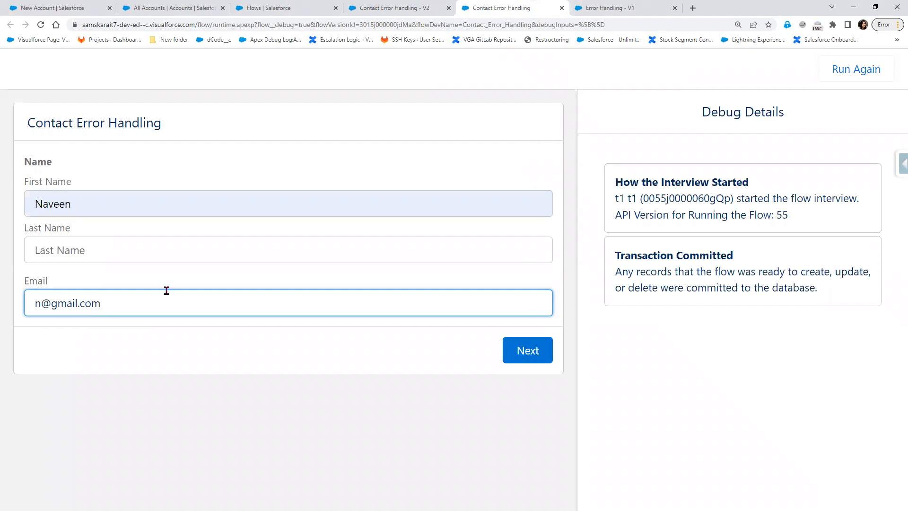
left_click(529, 354)
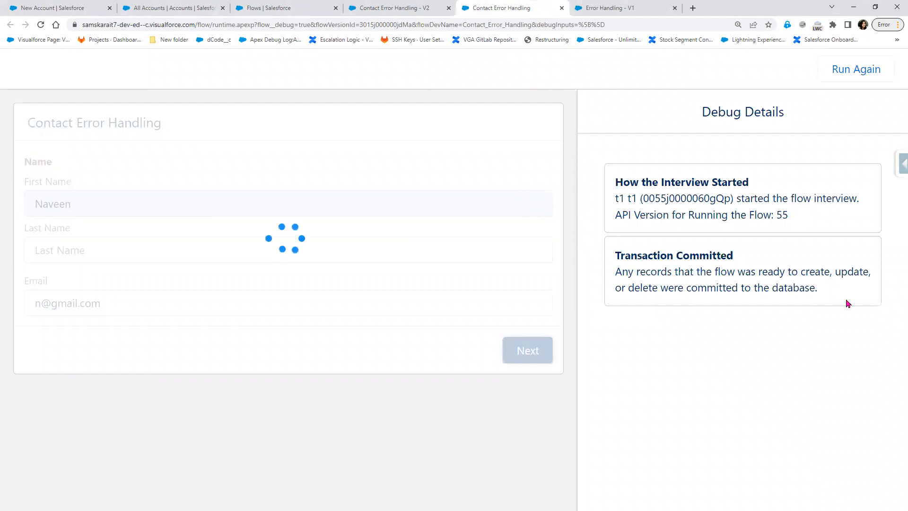
left_click_drag(620, 264, 775, 265)
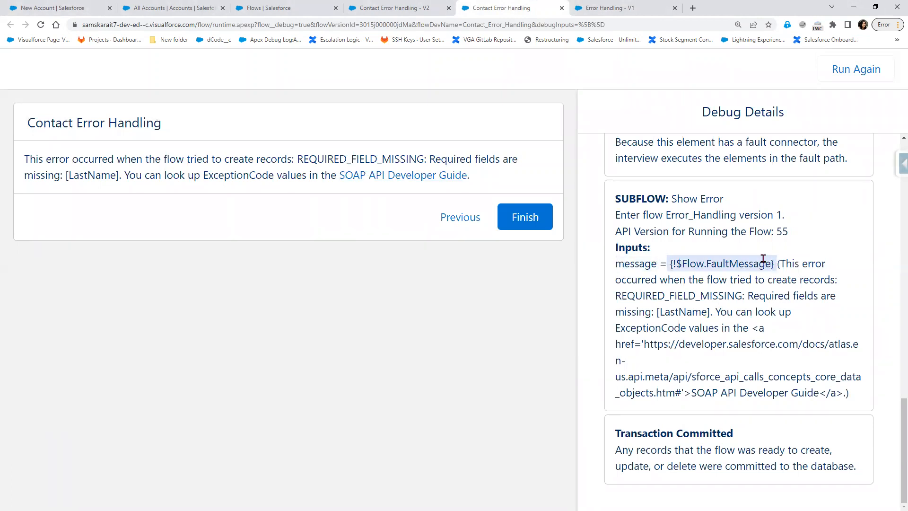
Check Show Error's message input against the debug run's fault text, then view Error Handling - V1
left_click(380, 8)
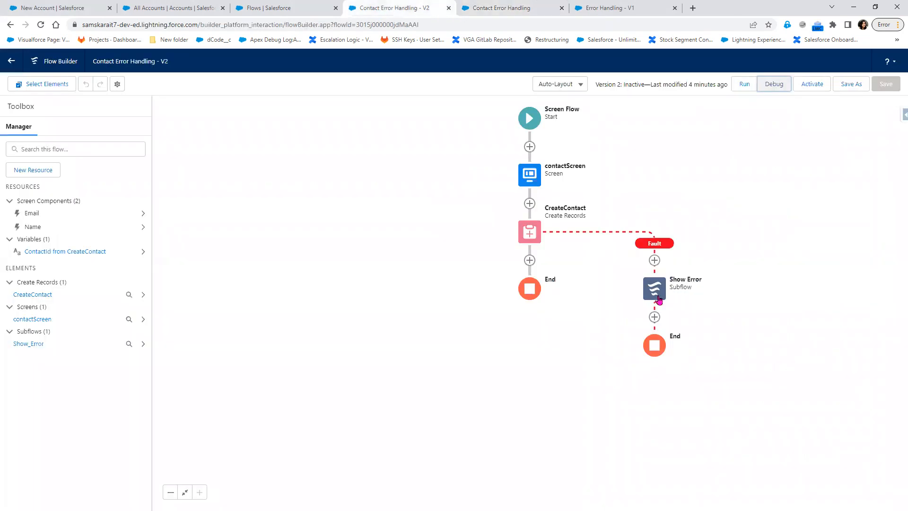
double_click(658, 300)
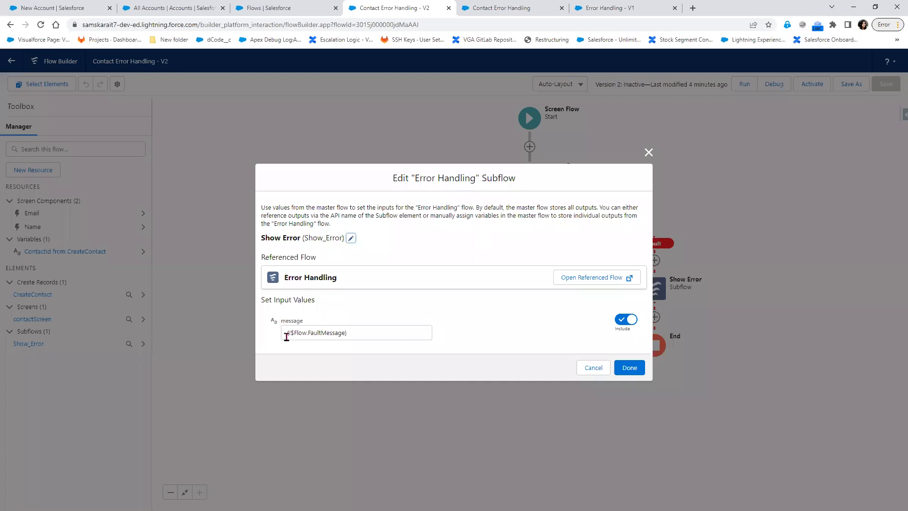
left_click(619, 14)
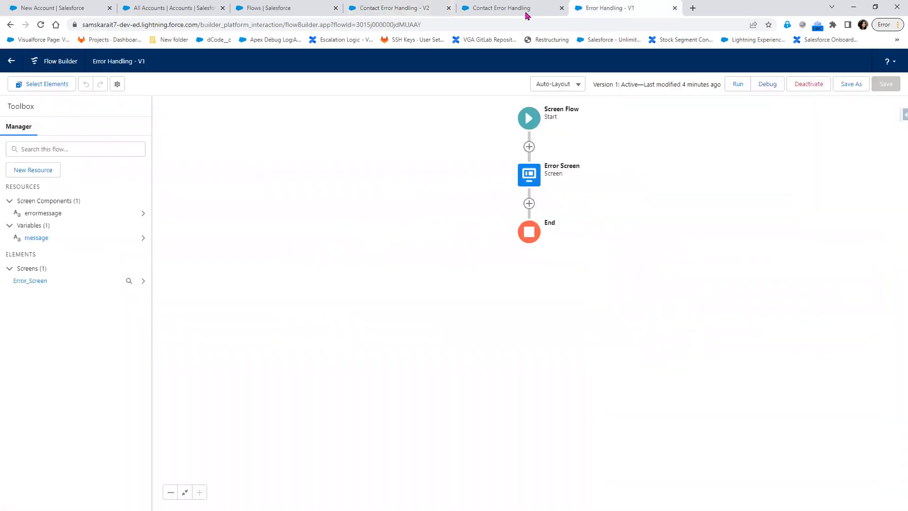
key("ctrl+shift+Tab")
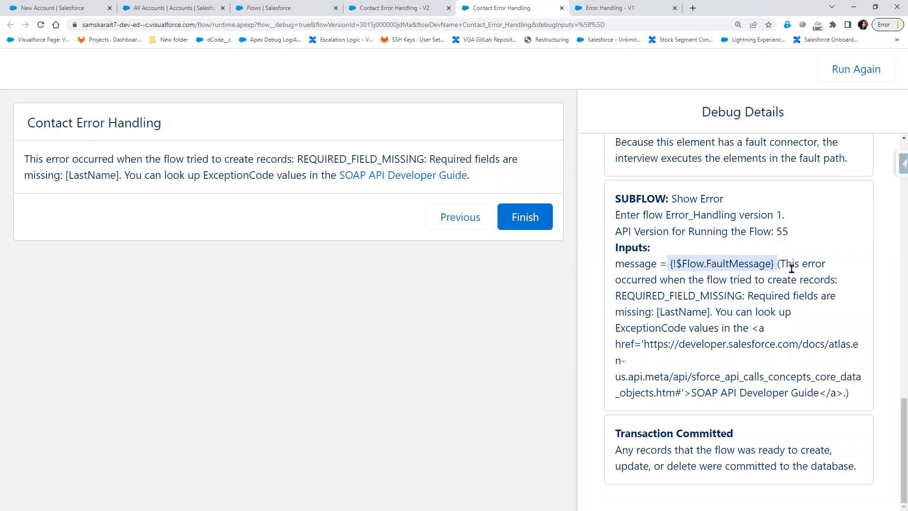
left_click_drag(786, 264, 803, 281)
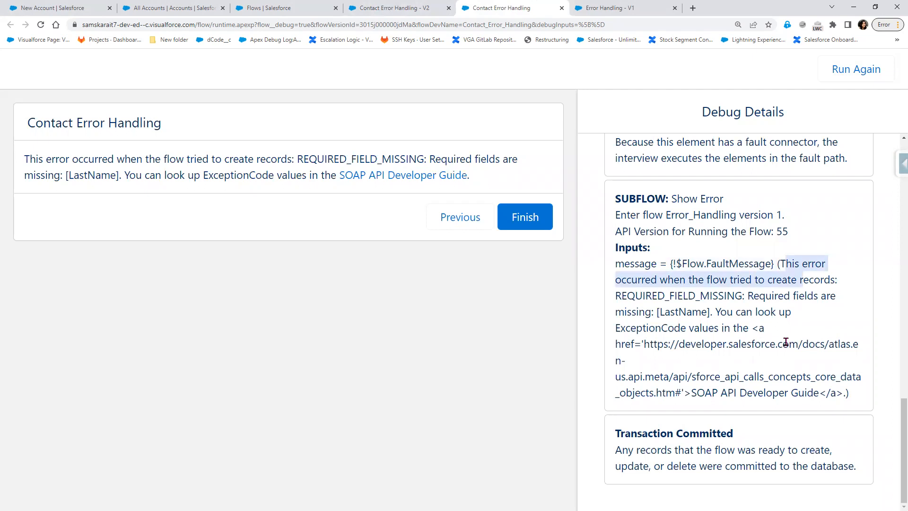
scroll(786, 341, "up", 1)
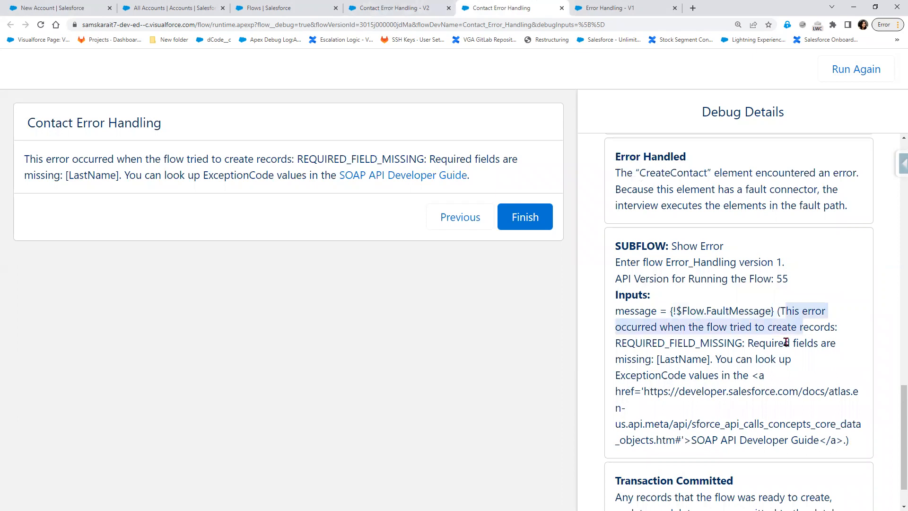
left_click(592, 11)
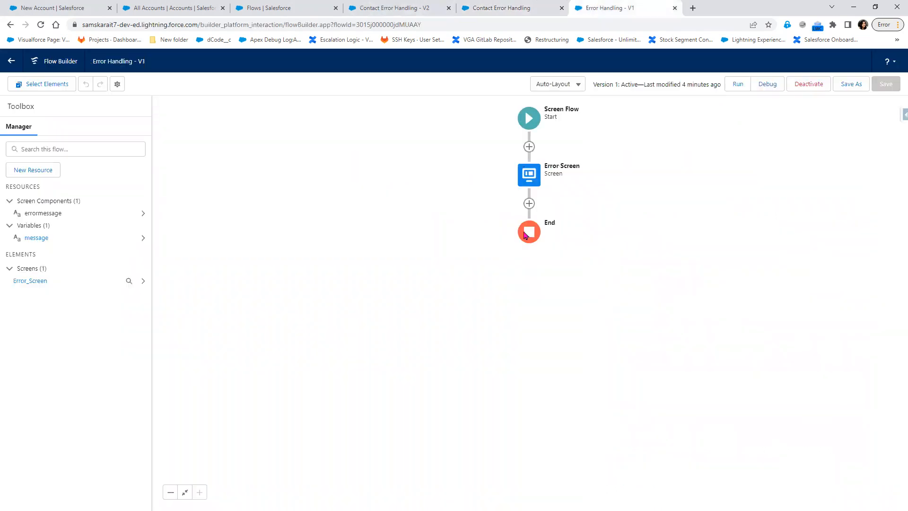
Open the Error Screen and inspect its Display Text showing the message variable, then close it
left_click(532, 175)
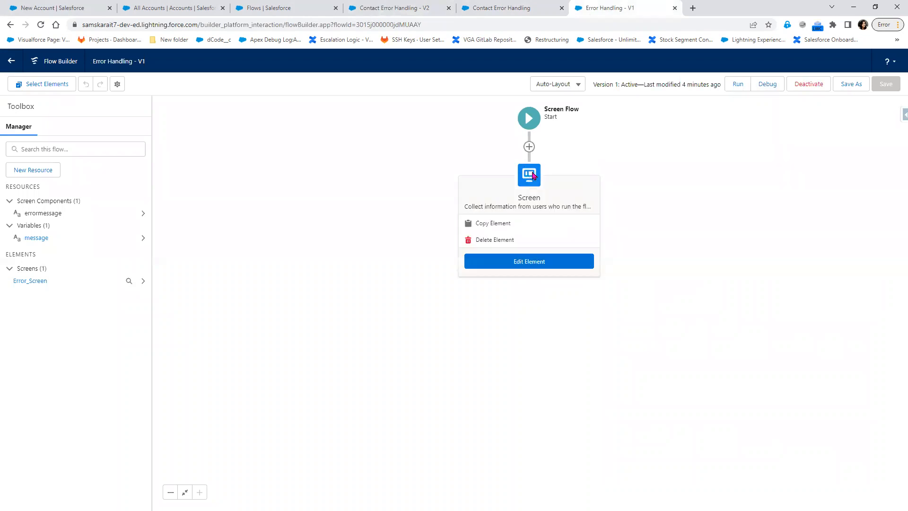
double_click(532, 176)
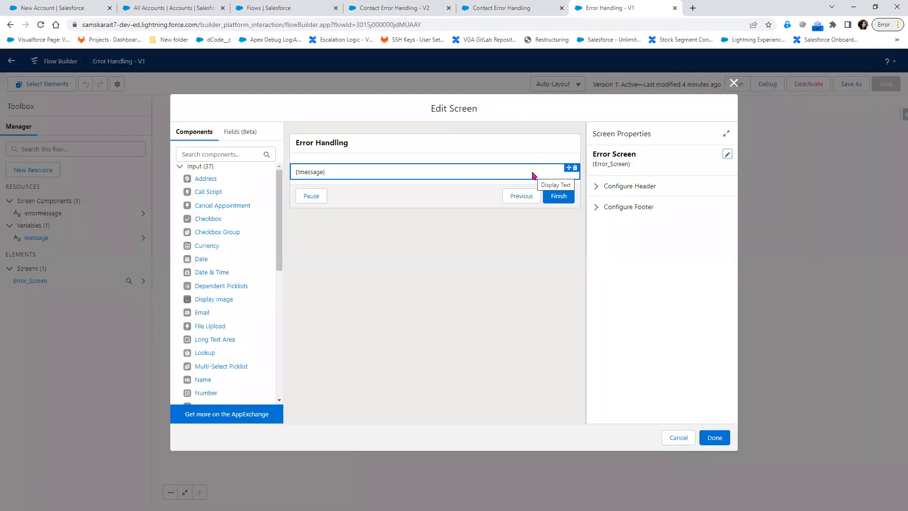
left_click(397, 171)
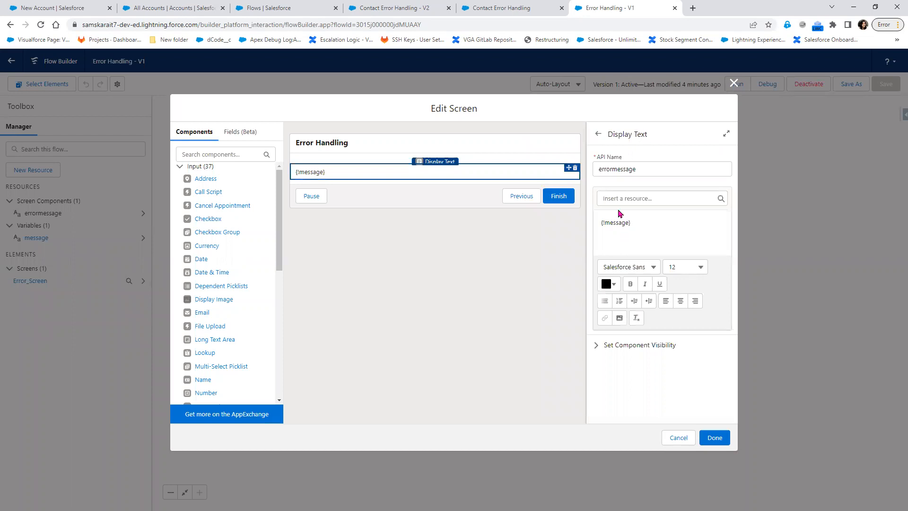
left_click(733, 84)
Confirm the 'message' variable is marked Available for input and close its settings
left_click(36, 239)
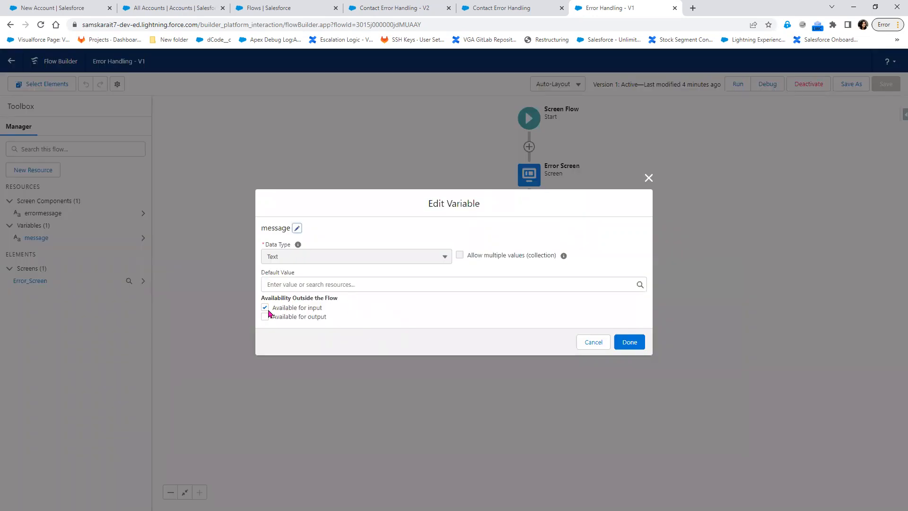
triple_click(330, 310)
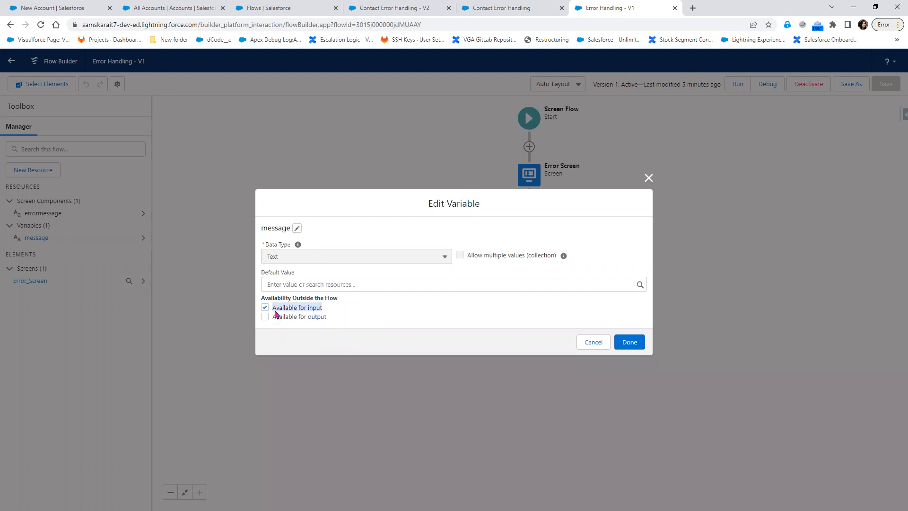
left_click(647, 182)
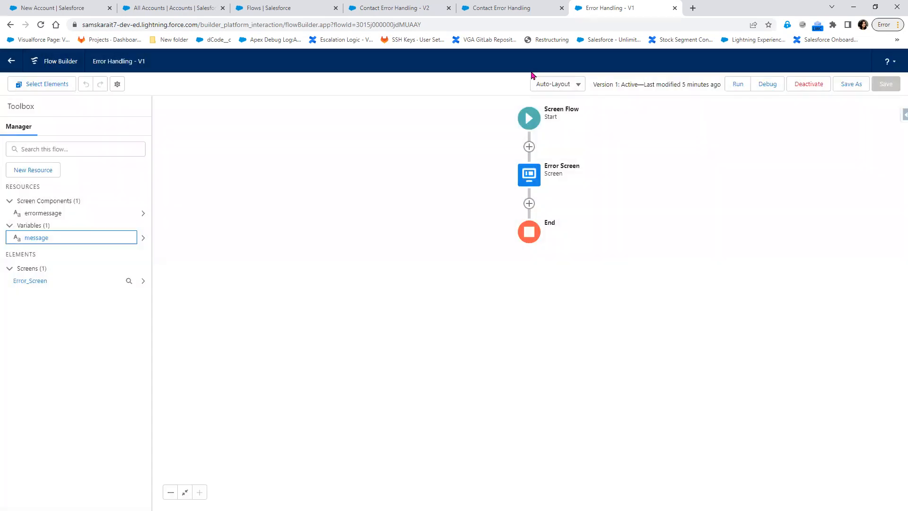
On the V2 flow, reopen the Show Error subflow to verify message = {!$Flow.FaultMessage}
left_click(264, 8)
left_click(369, 8)
left_click(480, 9)
left_click(381, 9)
left_click(647, 153)
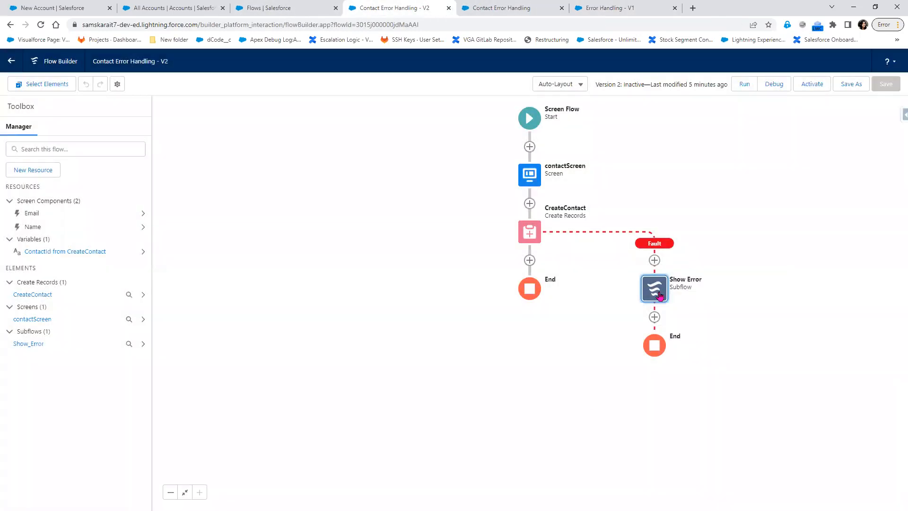
left_click(655, 288)
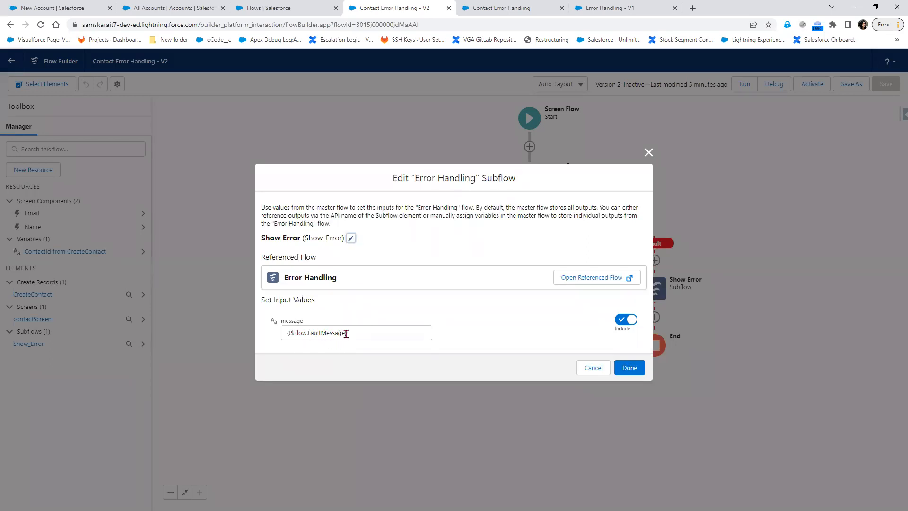
left_click(647, 153)
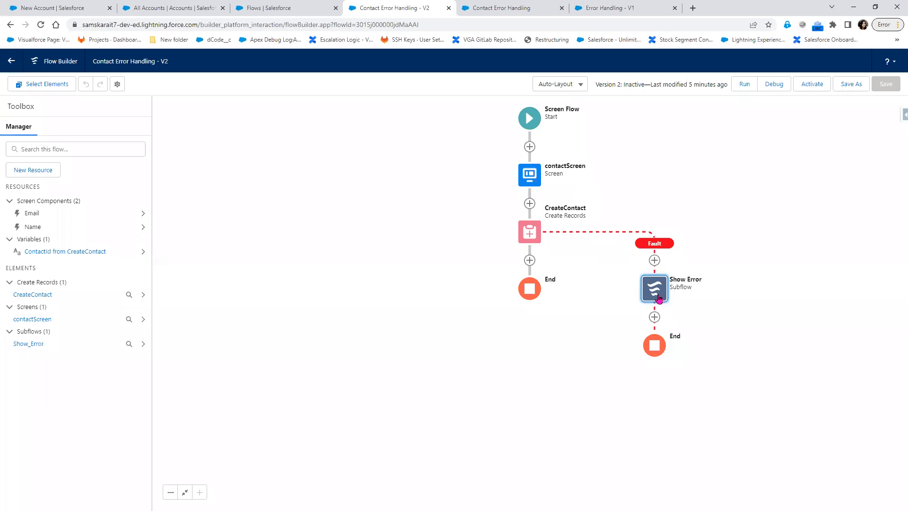
double_click(661, 296)
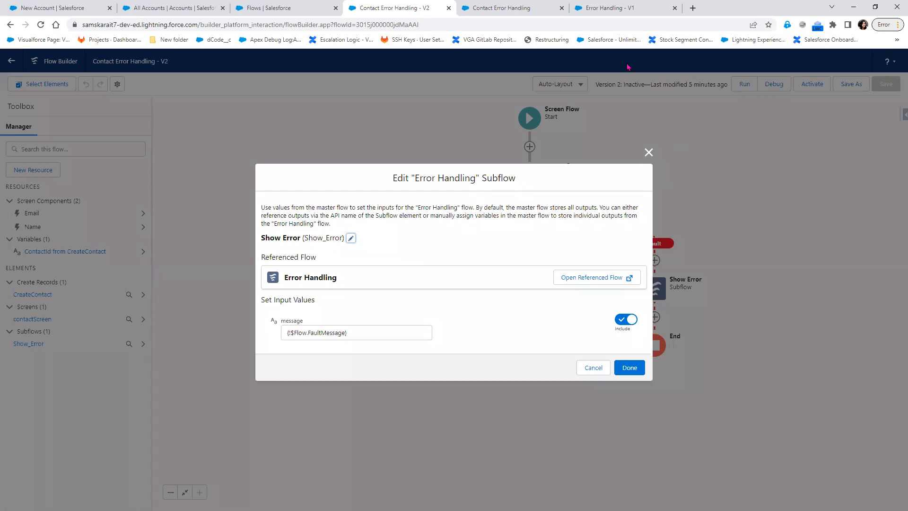
Review the V1 Error Screen, then return to the debug run and the V2 flow
left_click(615, 10)
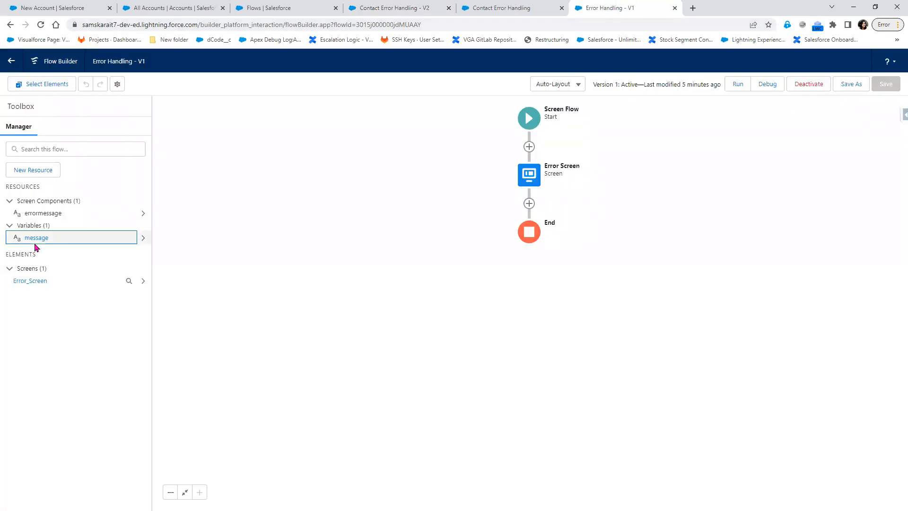
double_click(532, 174)
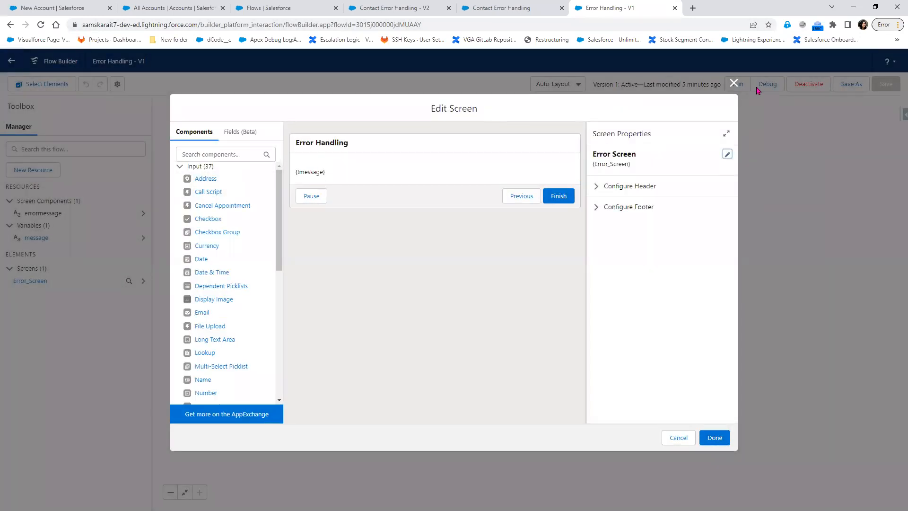
left_click(734, 83)
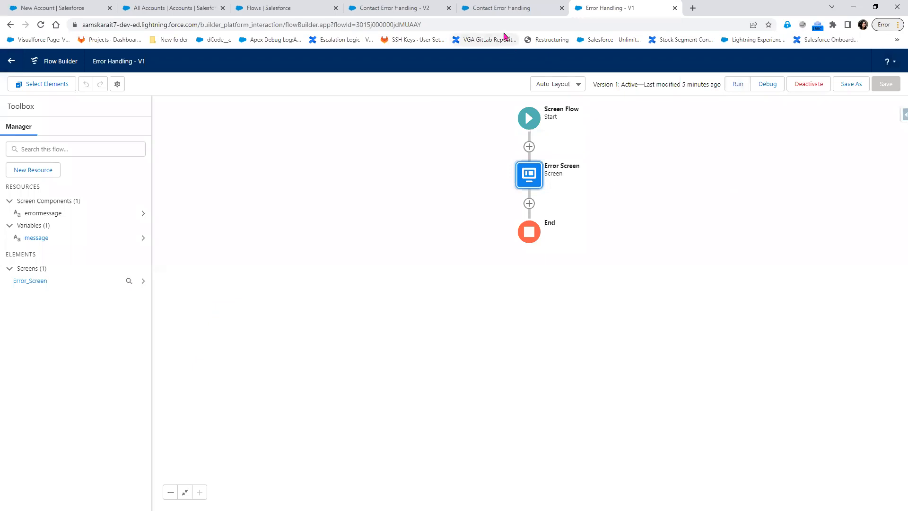
left_click(512, 6)
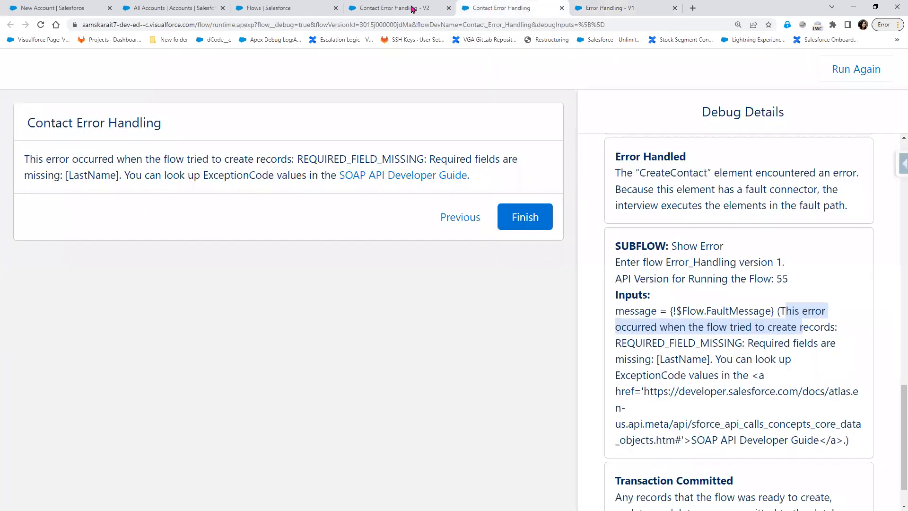
left_click(412, 8)
Close the Edit Subflow dialog and compare Error Handling - V1 with the V2 fault path
left_click(648, 152)
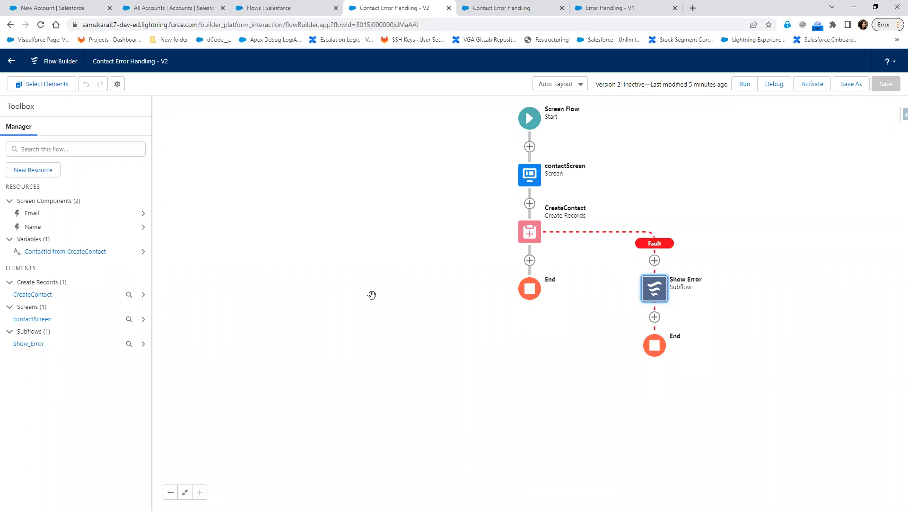
left_click(641, 7)
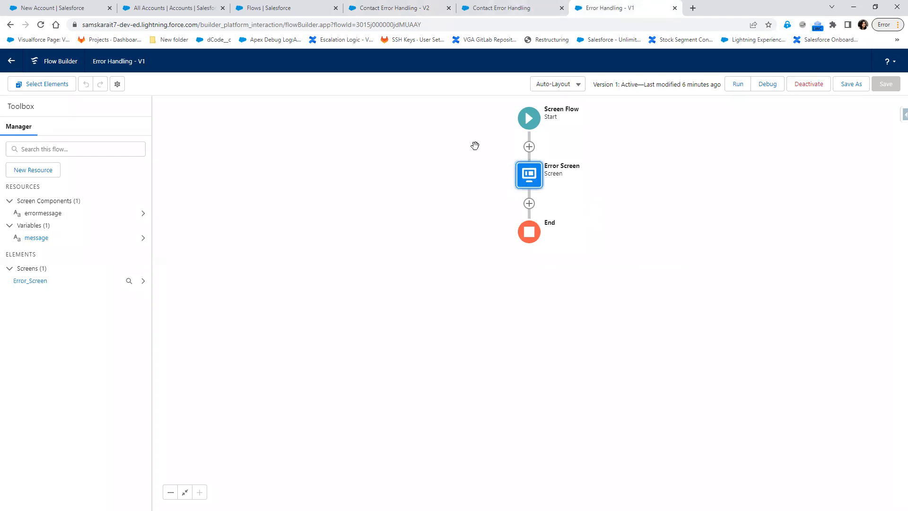
left_click(410, 13)
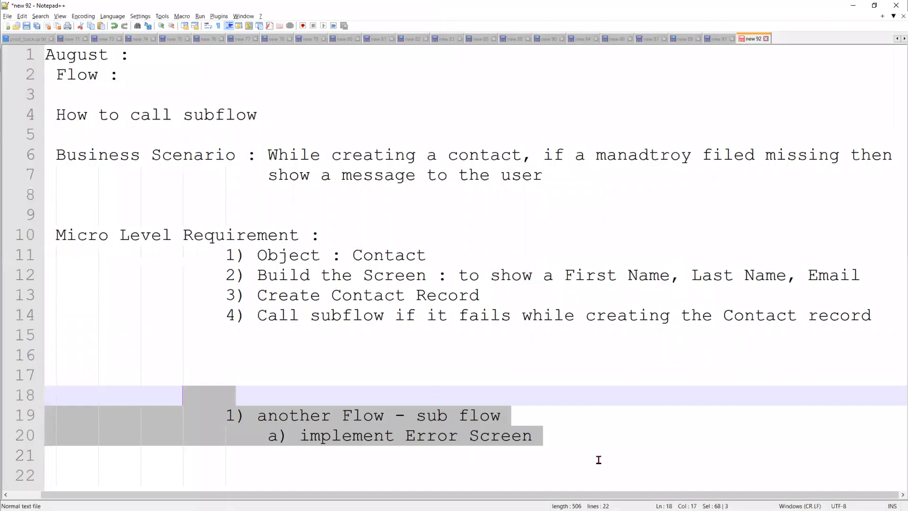
Type the heading 'Assignment :' on line 22 below the Error Screen notes
left_click(623, 444)
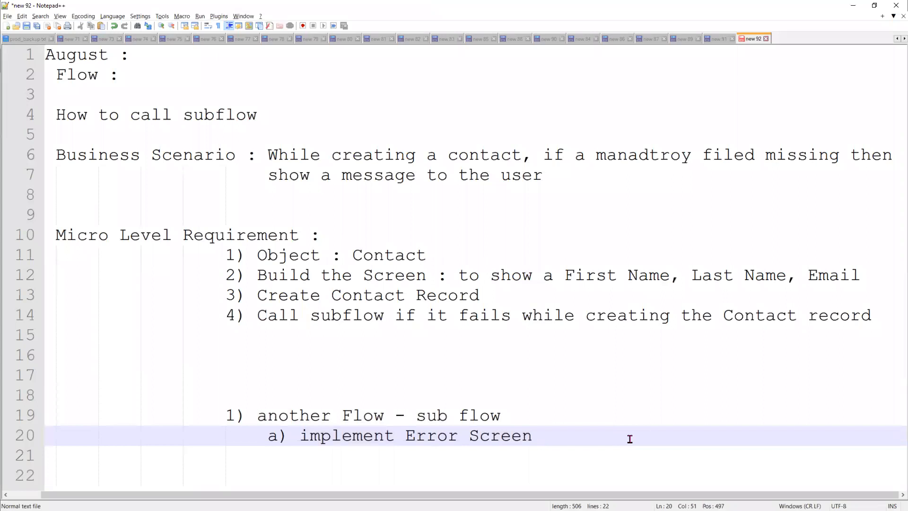
key("Return")
key("Return")
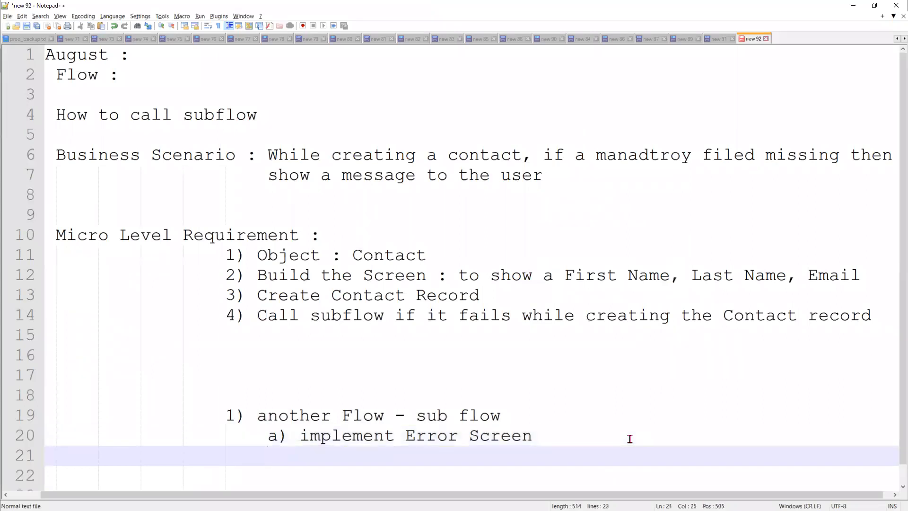
key("BackSpace")
key("BackSpace")
key("BackSpace")
key("BackSpace")
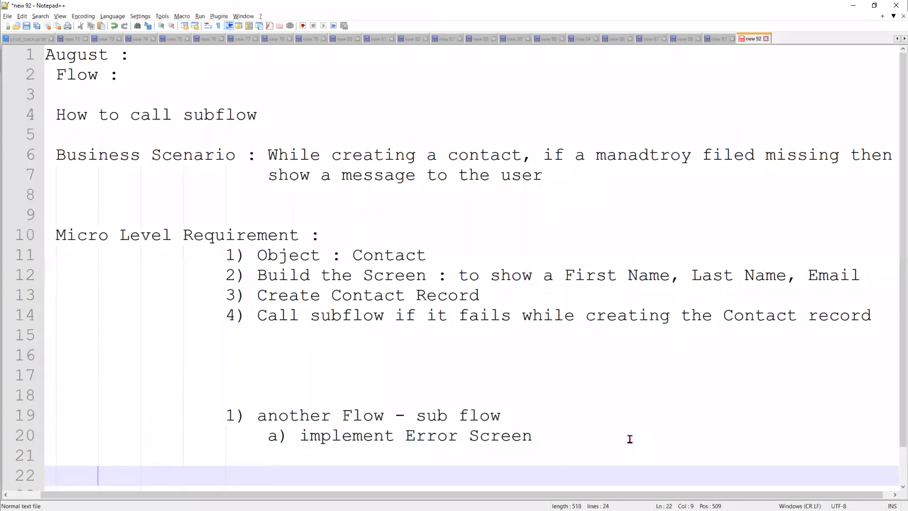
key("BackSpace")
key("BackSpace")
key("BackSpace")
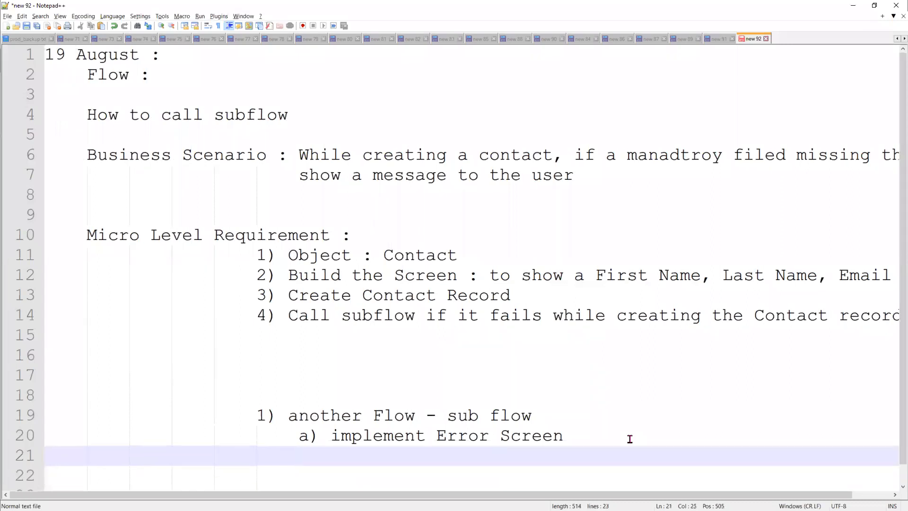
key("Down")
key("BackSpace")
key("BackSpace")
key("BackSpace")
key("BackSpace")
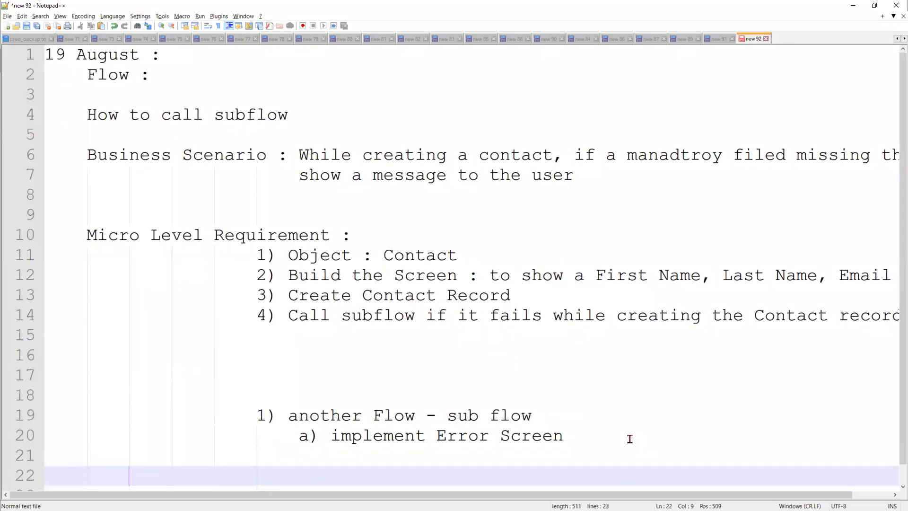
type("S")
key("BackSpace")
type("Assignemnt")
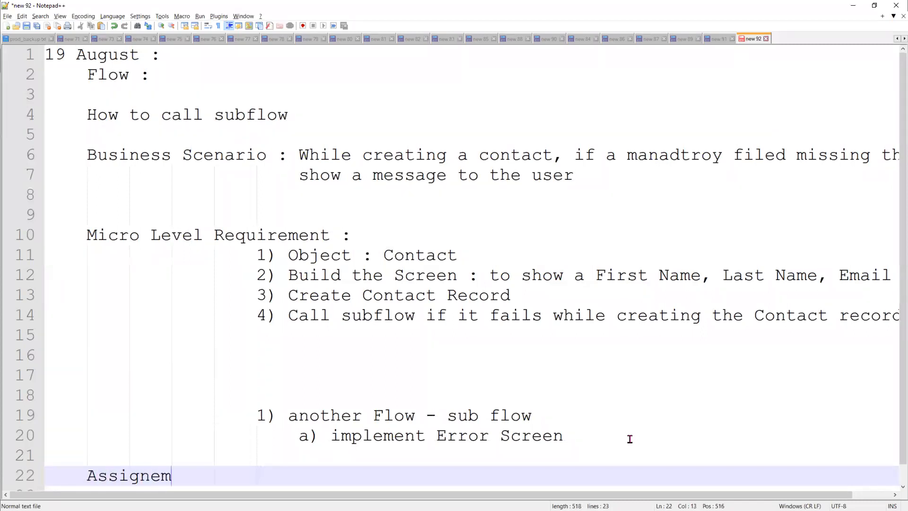
key("BackSpace")
key("BackSpace")
key("BackSpace")
key("BackSpace")
type("ment :")
Add blank lines under the Assignment heading and indent line 23
key("Return")
scroll(623, 406, "down", 1)
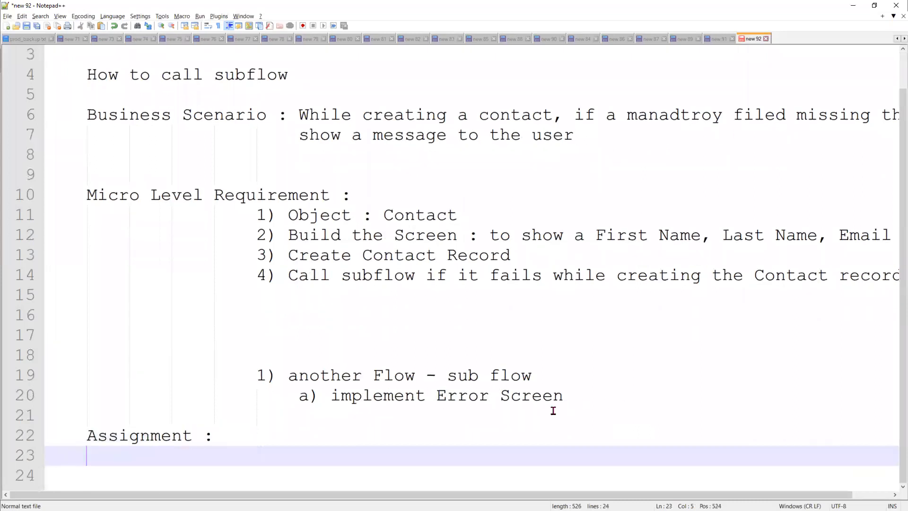
key("Down")
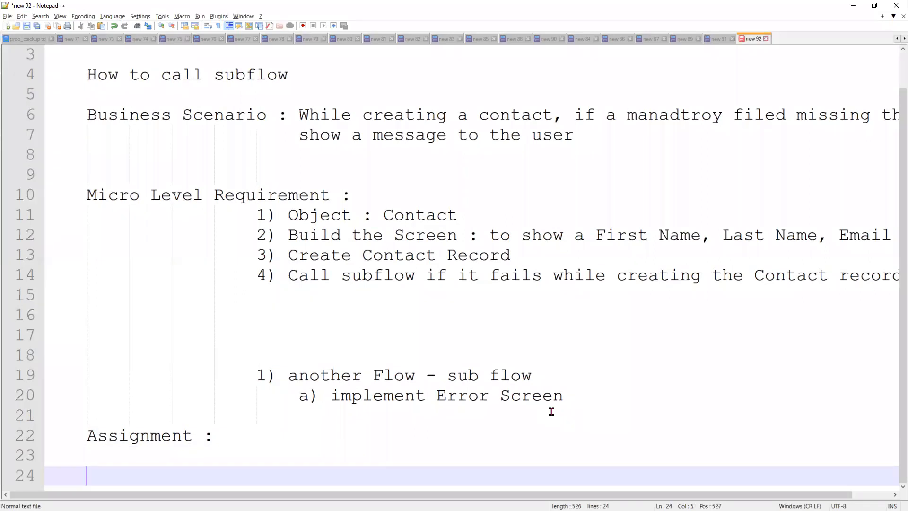
key("Return")
key("Return")
key("Return")
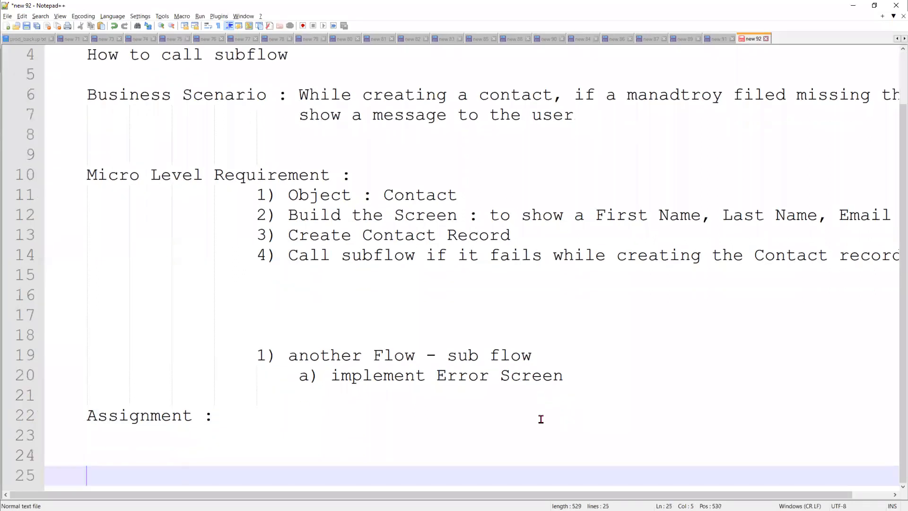
key("Return")
key("Return")
key("Return")
key("Return")
key("Return")
key("Return")
key("Return")
key("Return")
key("Return")
key("Return")
key("Return")
key("Return")
key("Return")
key("Return")
key("Return")
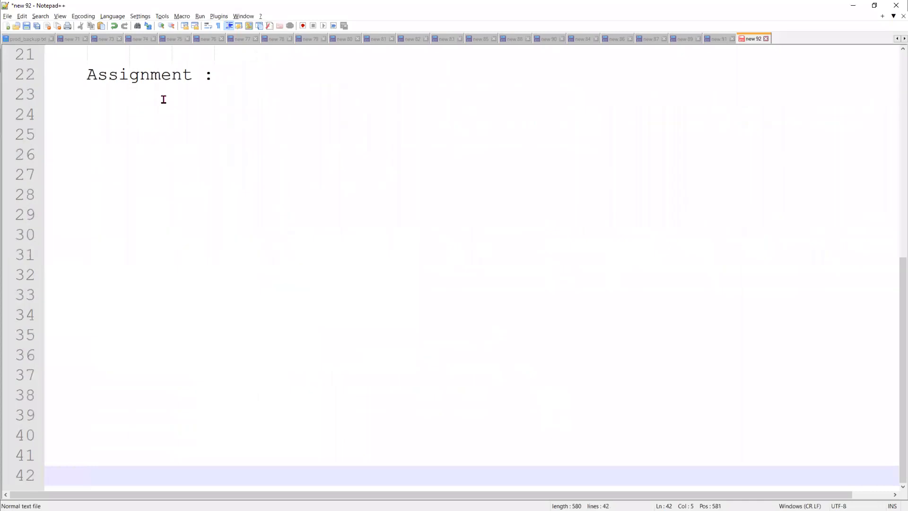
left_click(164, 104)
key("Tab")
key("Tab")
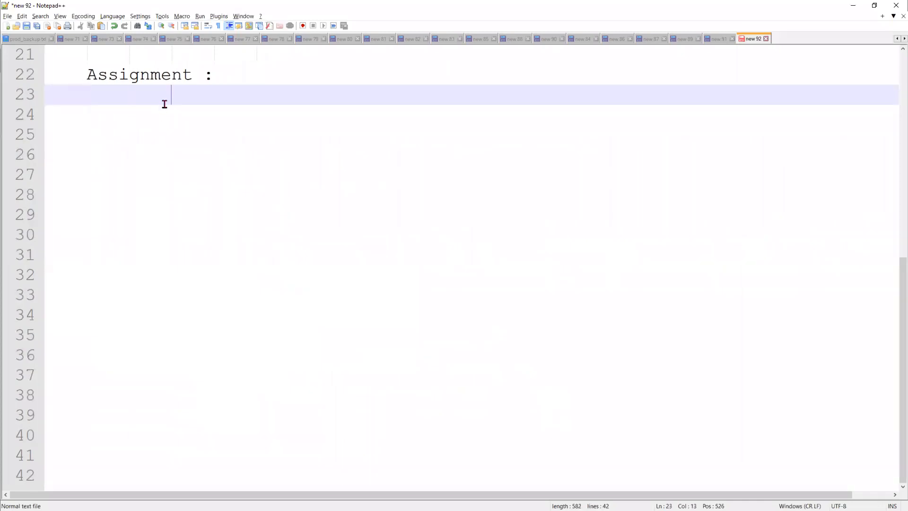
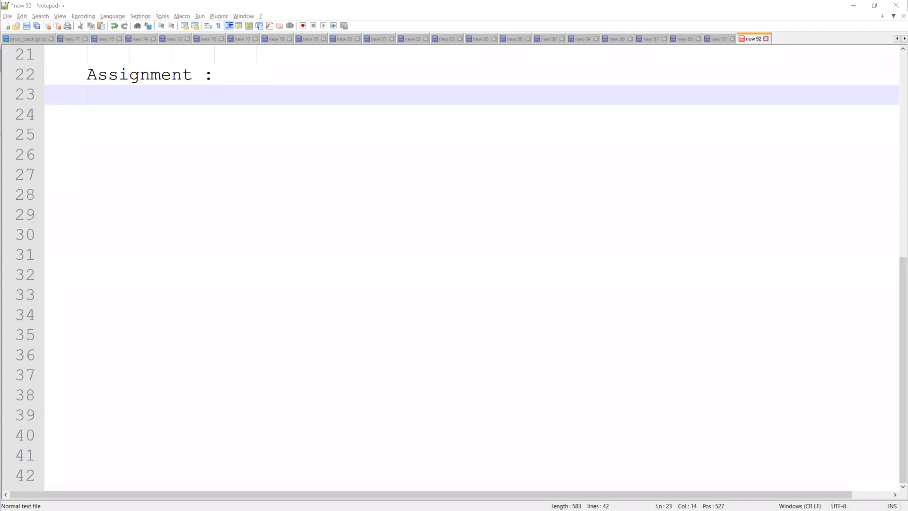
Switch to the Error Handling - V1 flow and briefly open and close its Error Screen
left_click(853, 6)
left_click(612, 7)
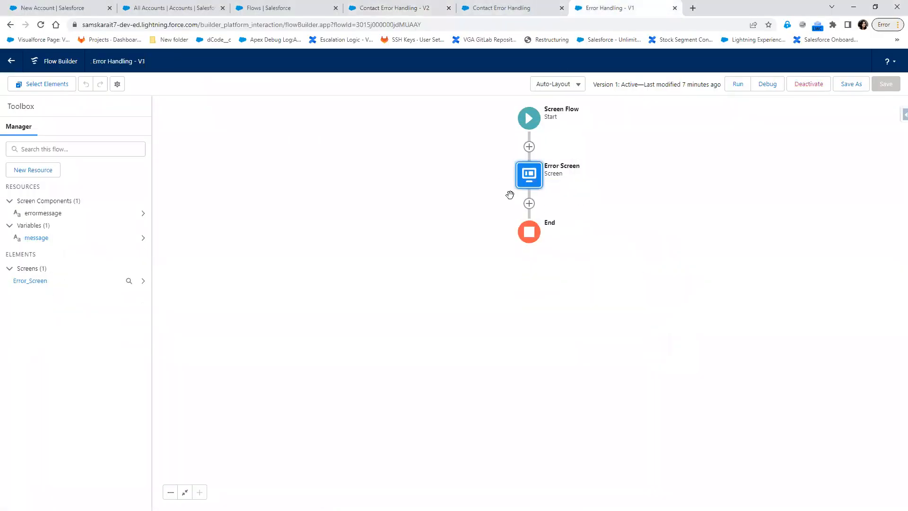
left_click(526, 175)
left_click(528, 259)
left_click(733, 84)
Inspect the message variable's settings, collapse and re-expand Variables, and start a new resource
left_click(37, 240)
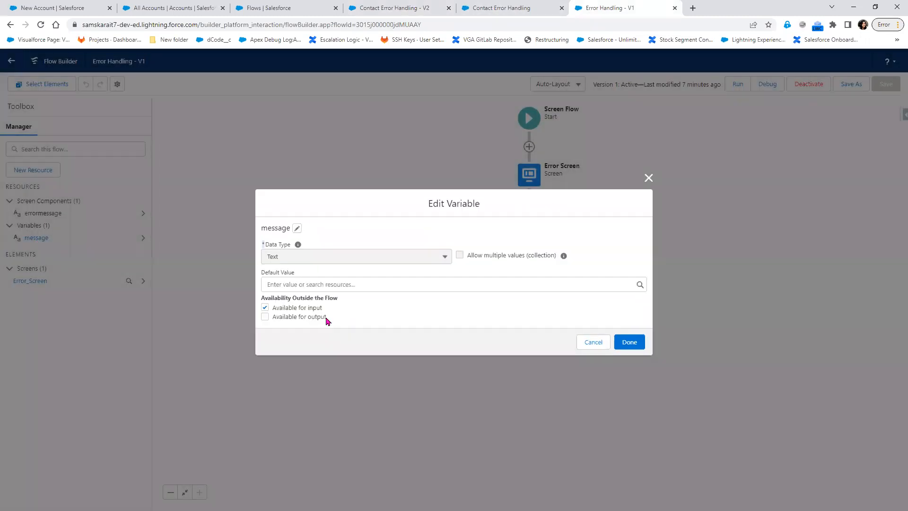
left_click(649, 179)
left_click(143, 230)
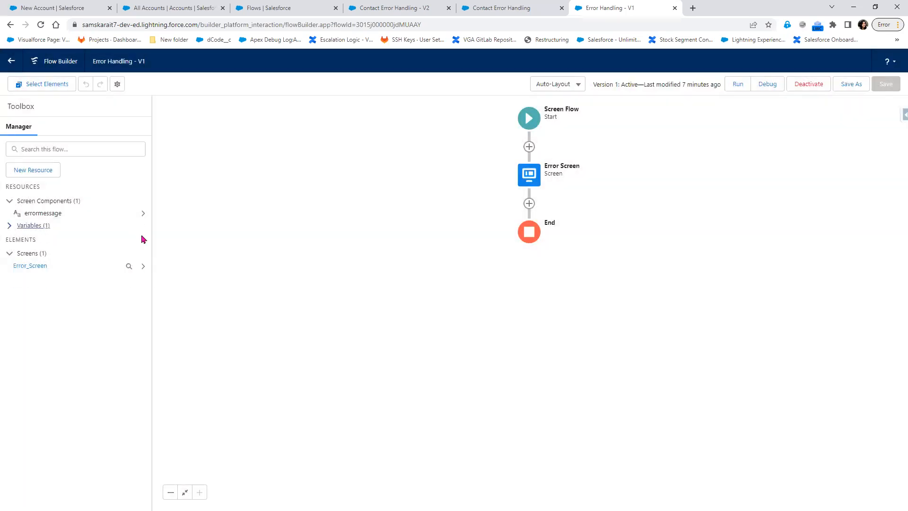
left_click(15, 229)
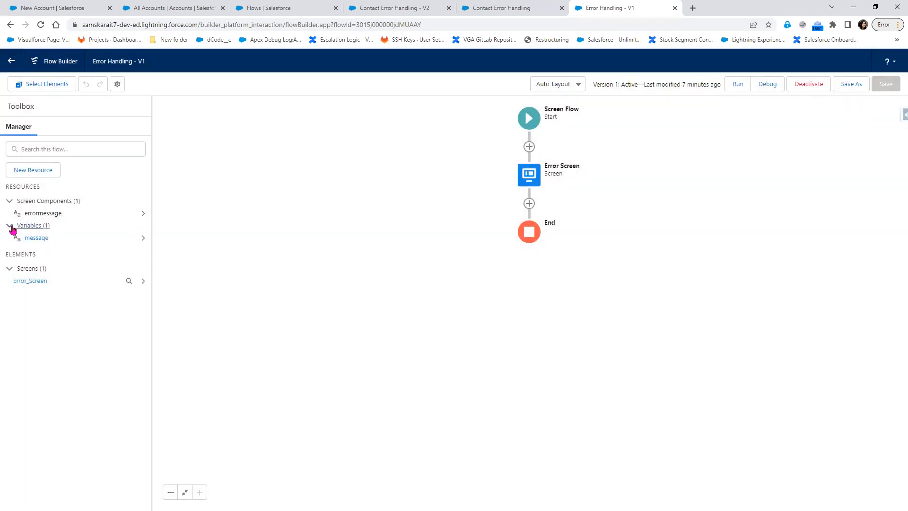
left_click(33, 169)
left_click(360, 242)
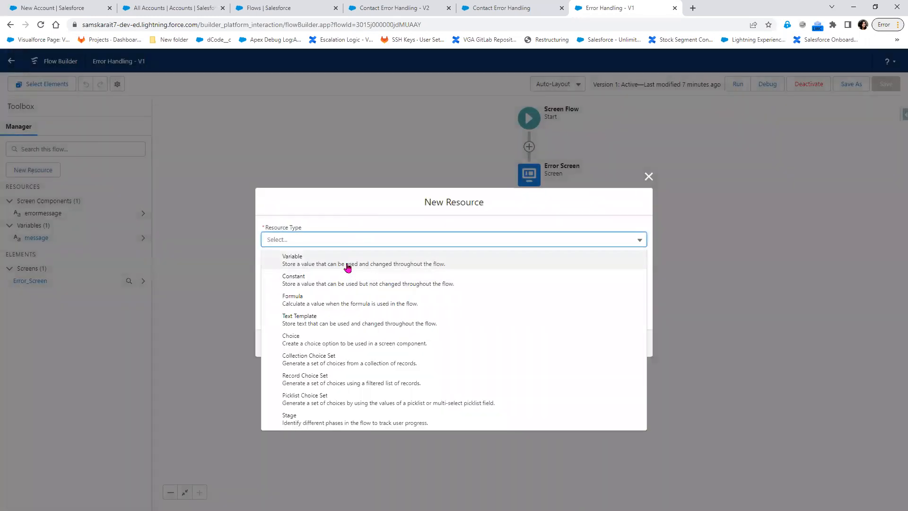
left_click(347, 263)
left_click(304, 328)
left_click(313, 347)
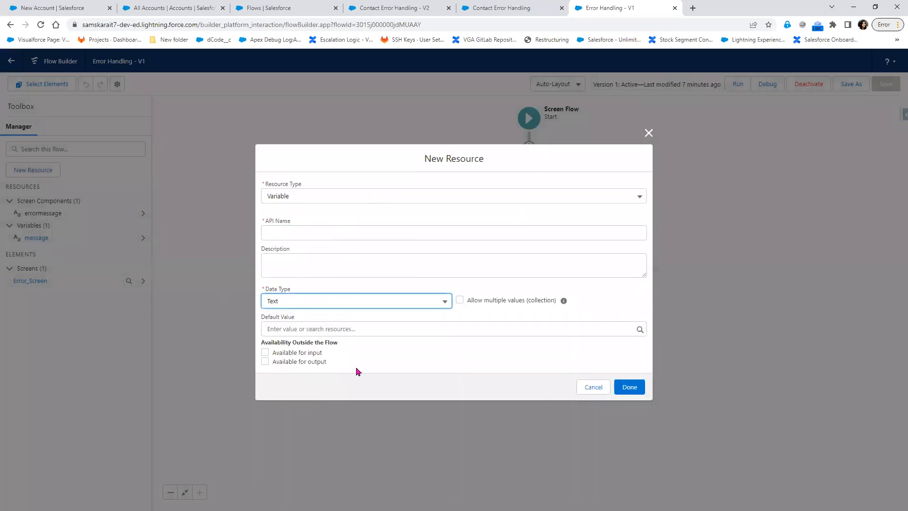
mouse_move(261, 340)
left_mouse_down()
mouse_move(338, 368)
mouse_move(329, 353)
mouse_move(266, 352)
left_mouse_up()
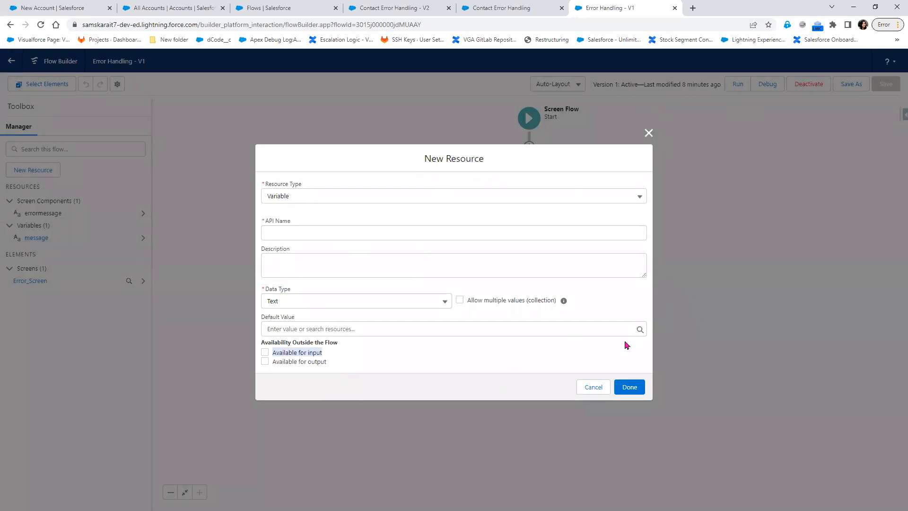
left_click(163, 7)
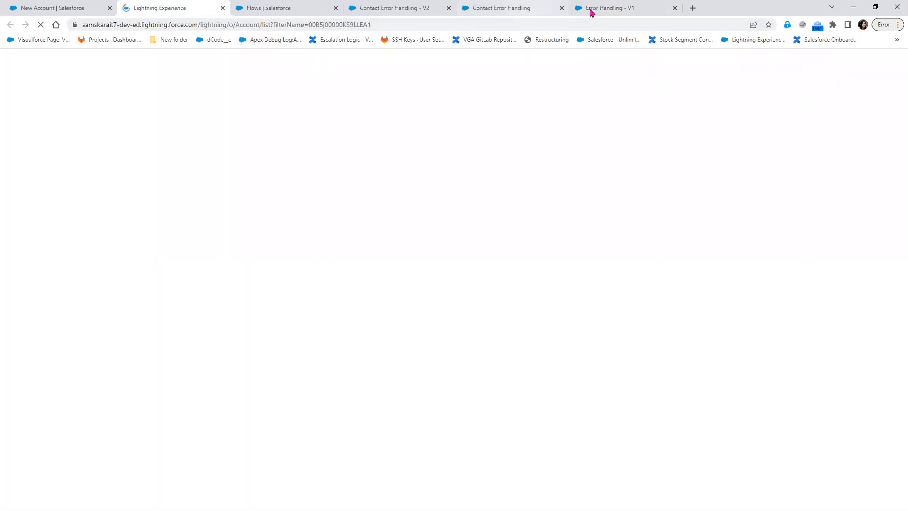
left_click(517, 8)
left_click(608, 13)
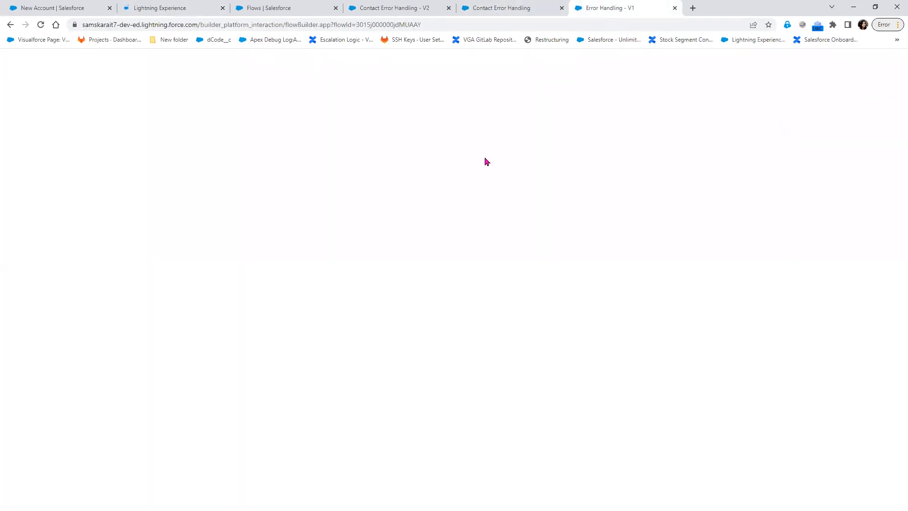
left_click(401, 4)
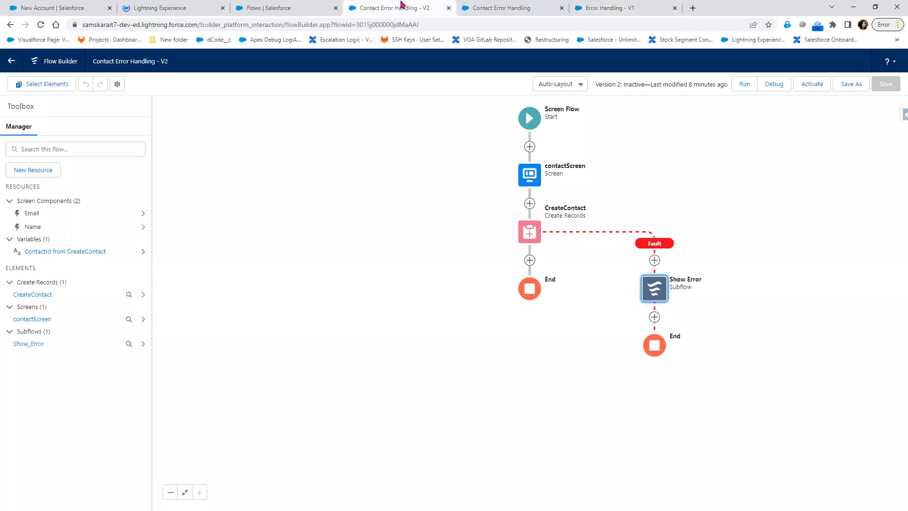
left_click(270, 7)
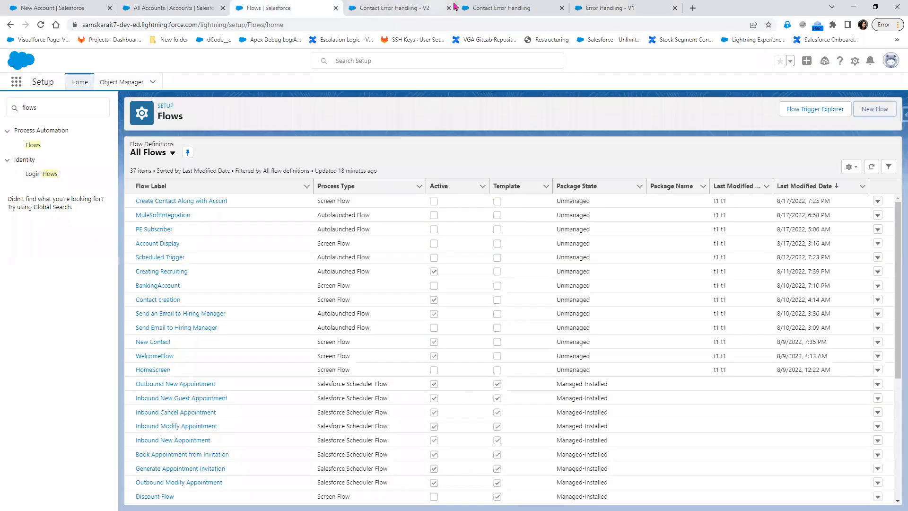
left_click(518, 8)
left_click(634, 6)
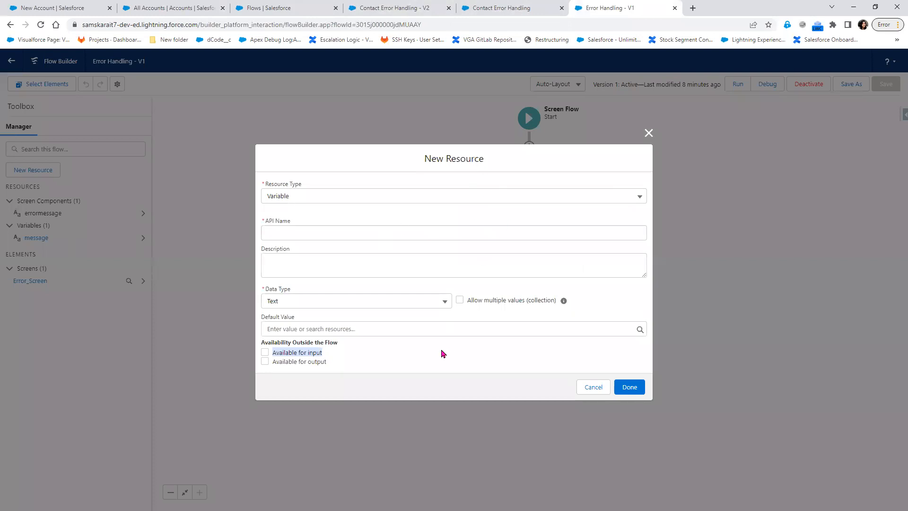
left_click(300, 231)
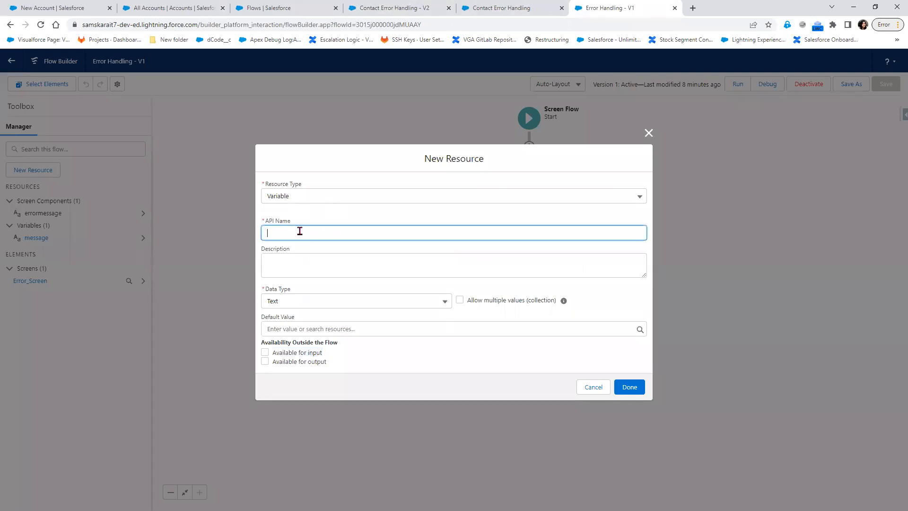
type("recordId")
left_click(285, 354)
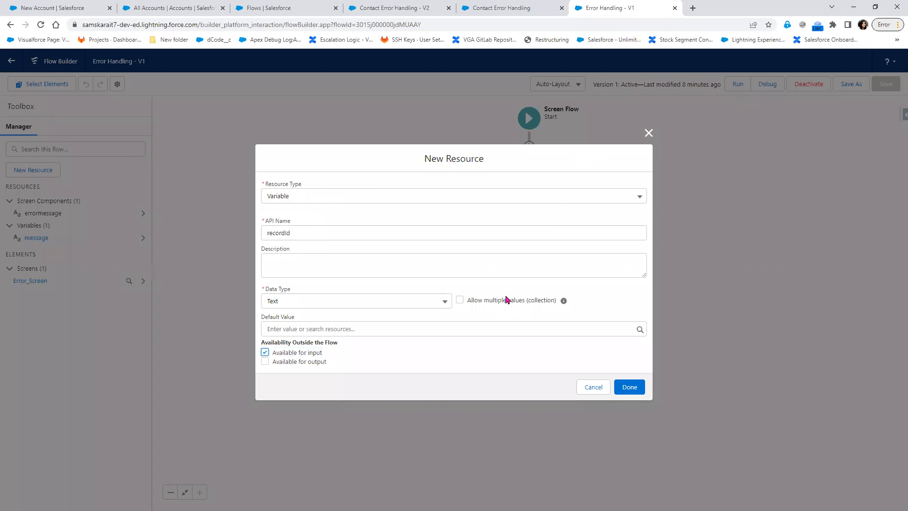
left_click(298, 235)
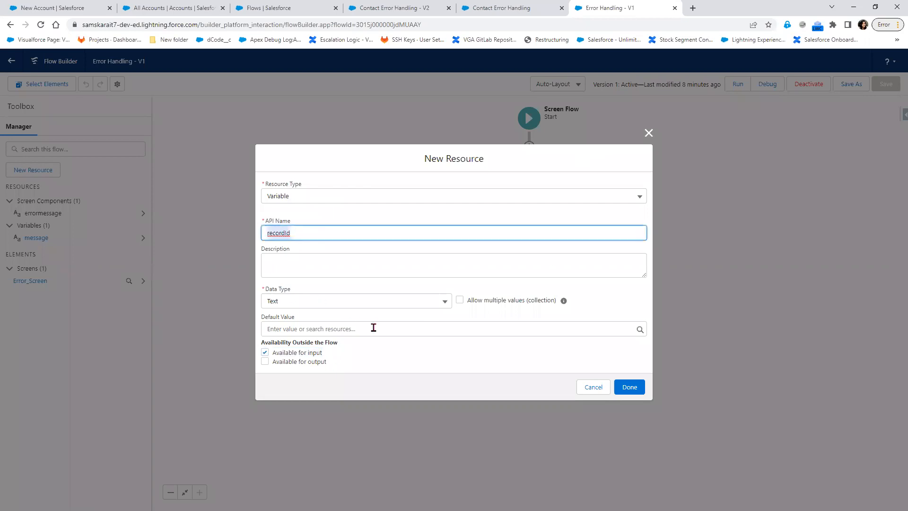
left_click(265, 362)
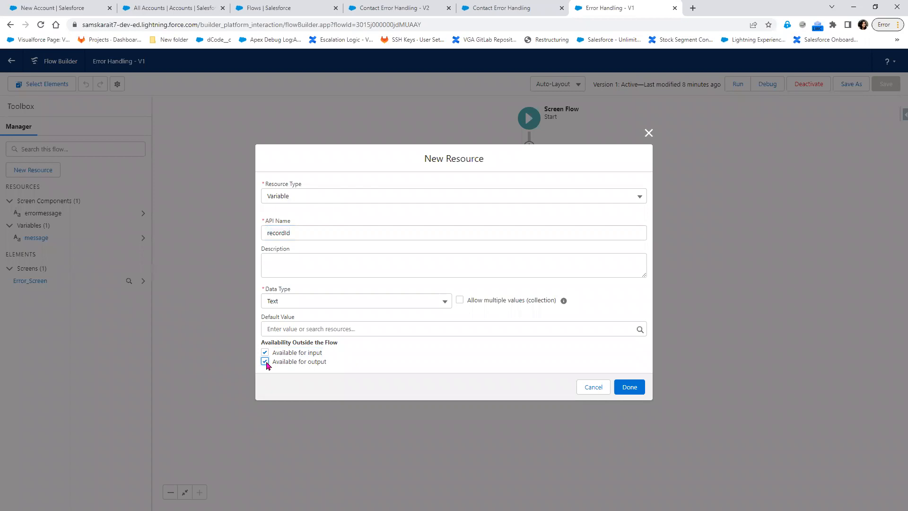
left_click(649, 134)
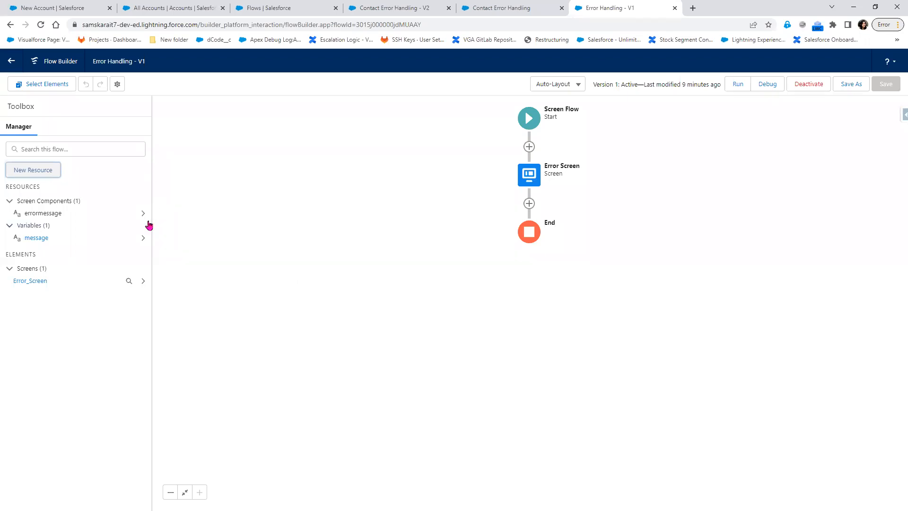
double_click(525, 187)
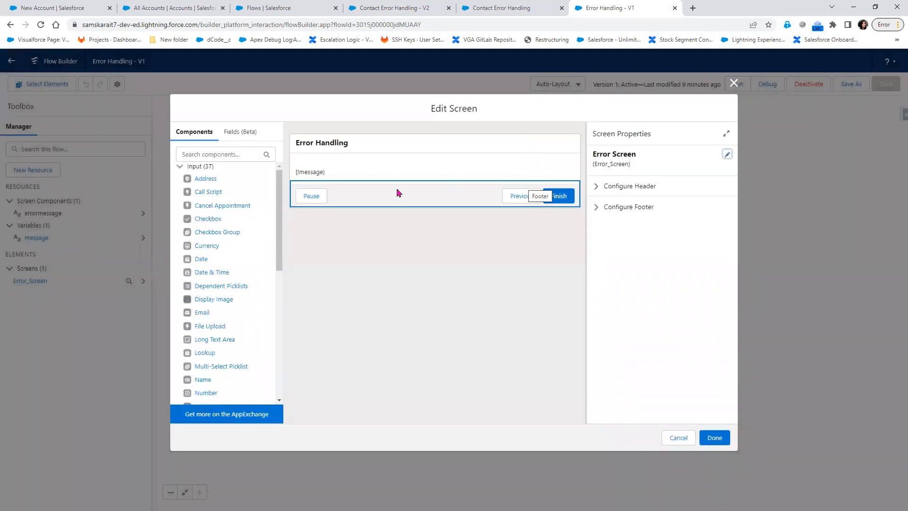
left_click(733, 84)
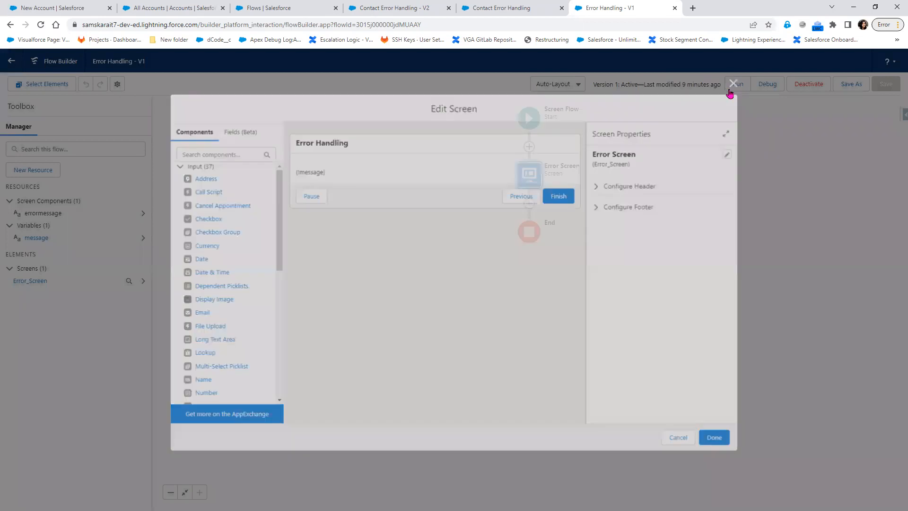
left_click(142, 238)
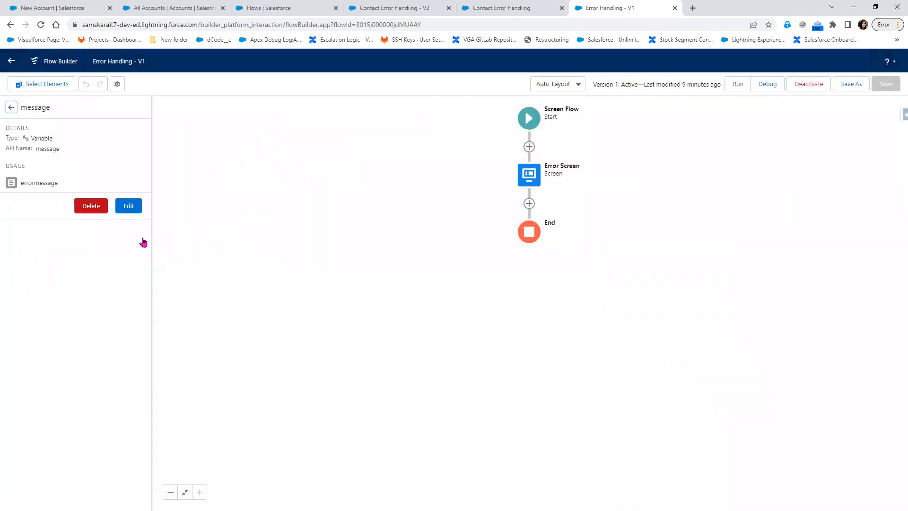
left_click(11, 108)
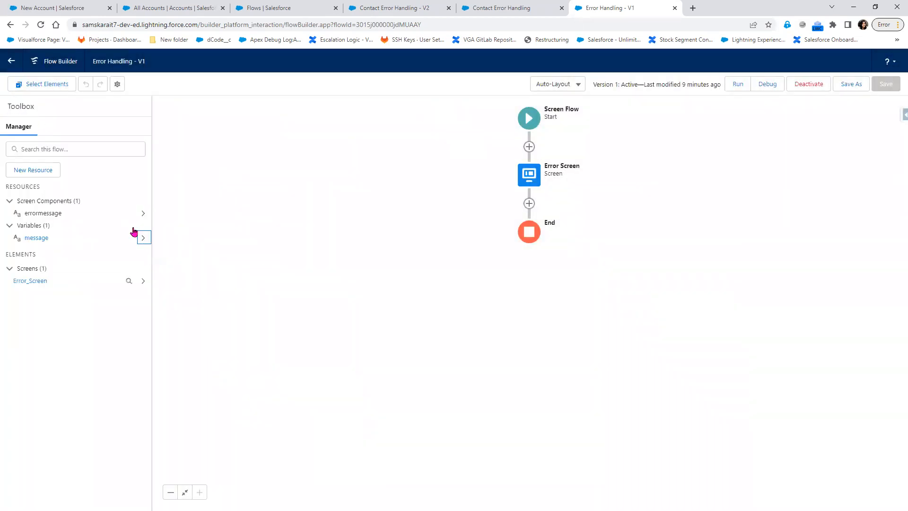
left_click(26, 171)
left_click(275, 241)
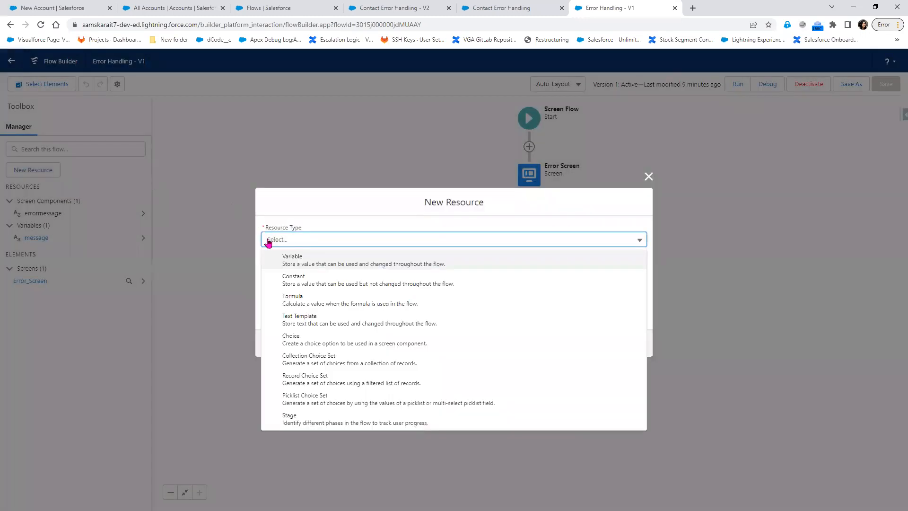
left_click(337, 261)
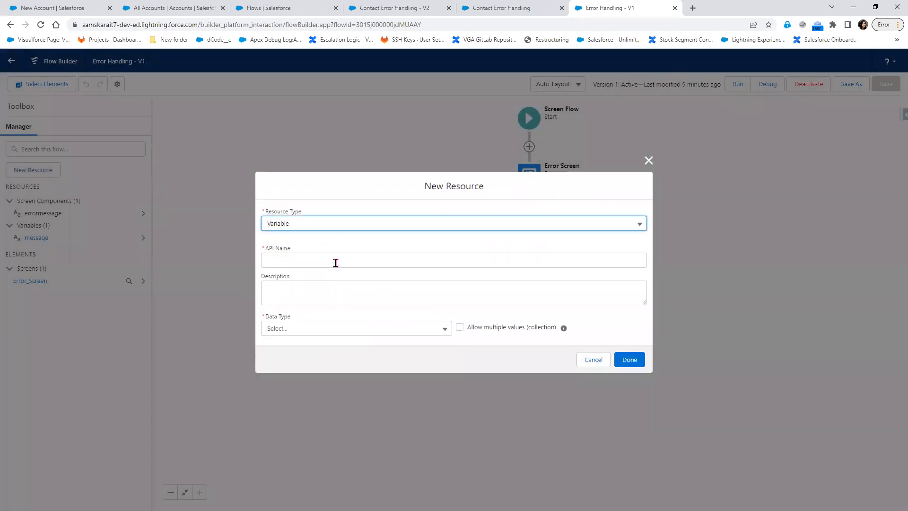
left_click(320, 334)
left_click(321, 370)
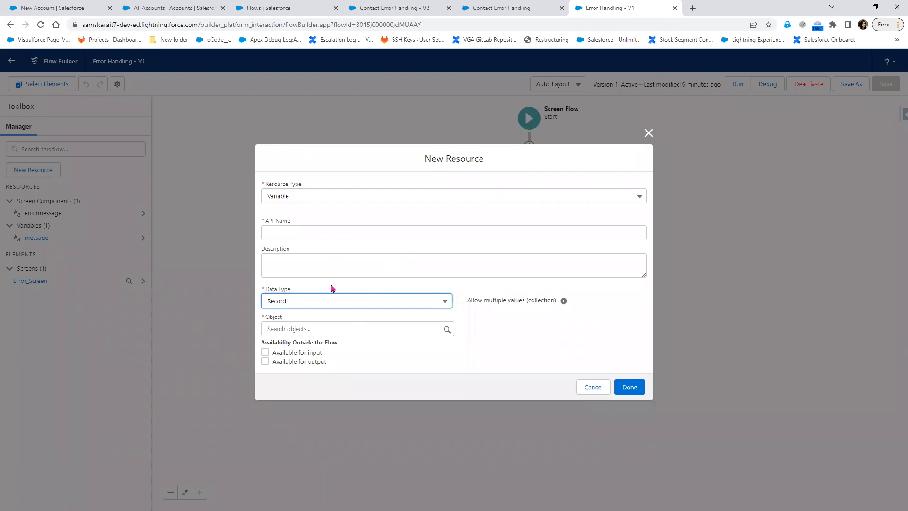
left_click(310, 231)
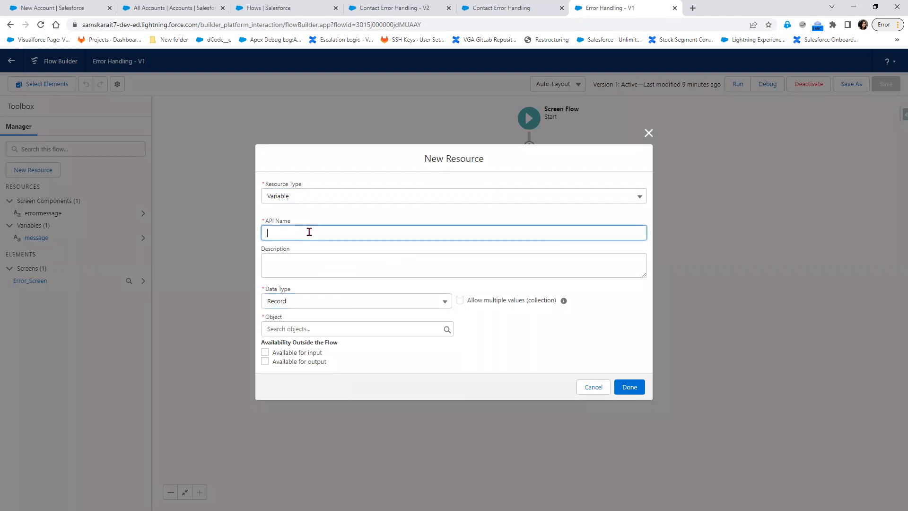
left_click(323, 307)
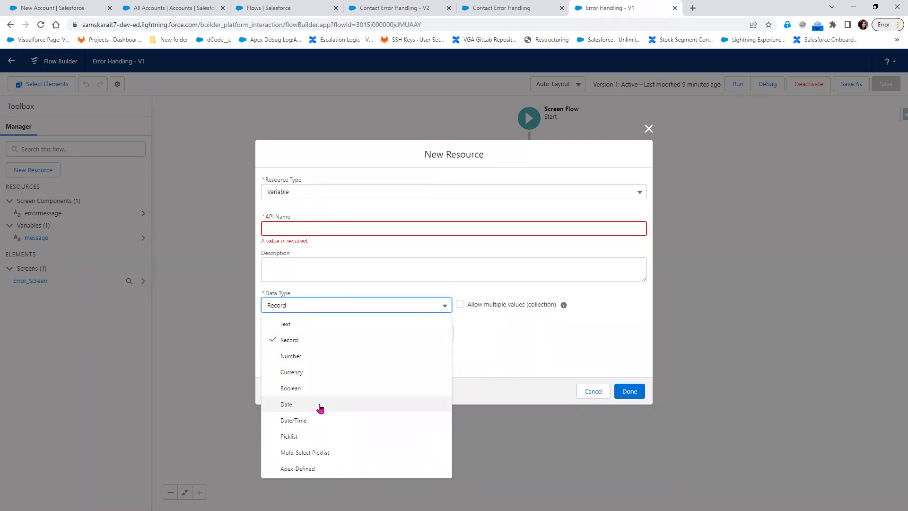
left_click(497, 348)
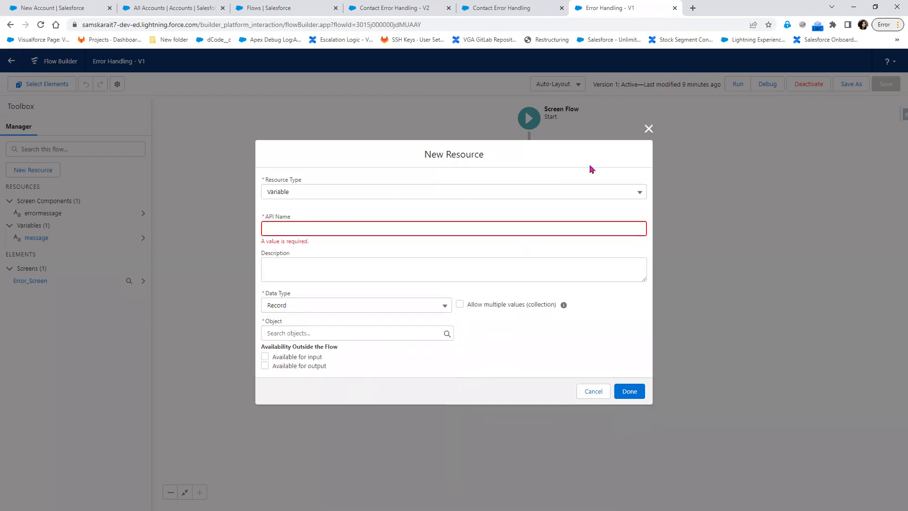
left_click(649, 129)
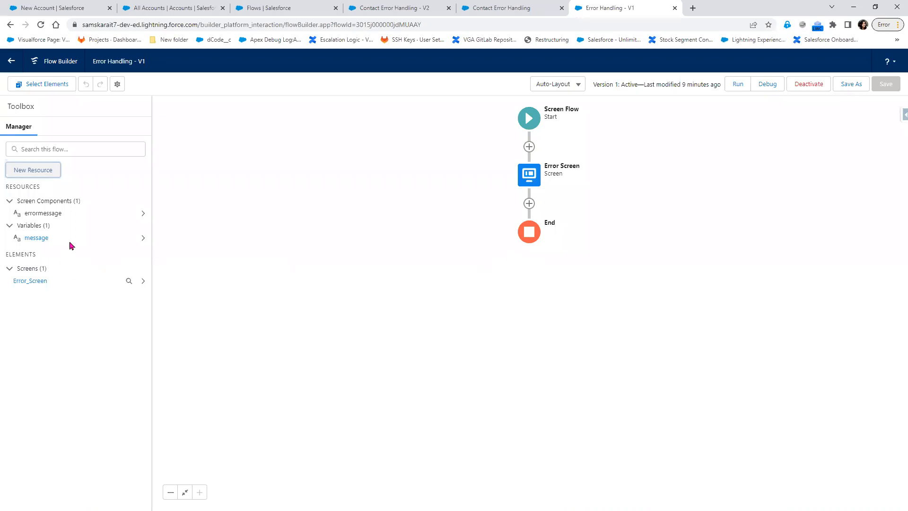
Look through the New Resource types, cancel without adding anything, and return to Notepad++
left_click(23, 178)
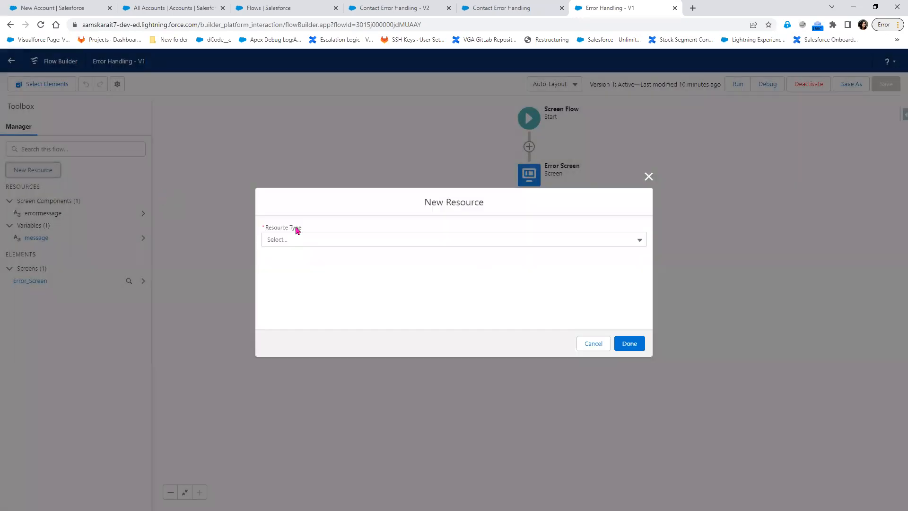
left_click(378, 243)
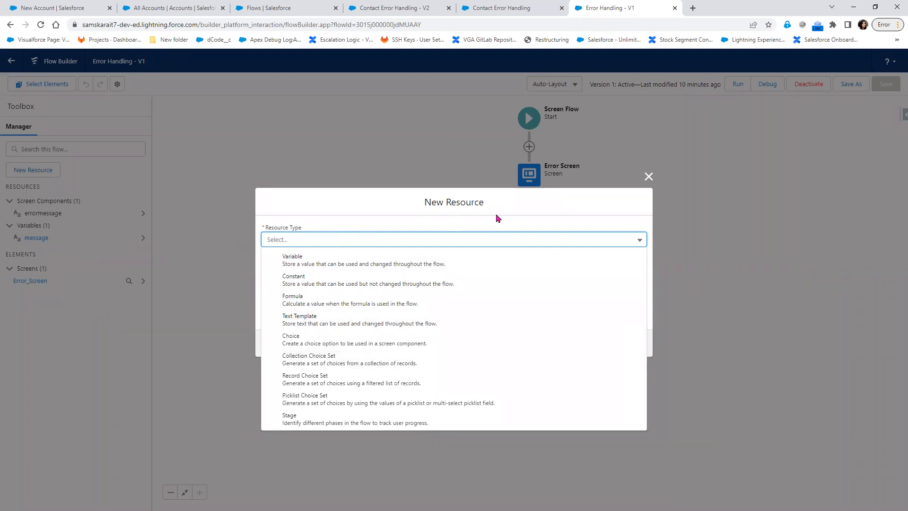
left_click(649, 176)
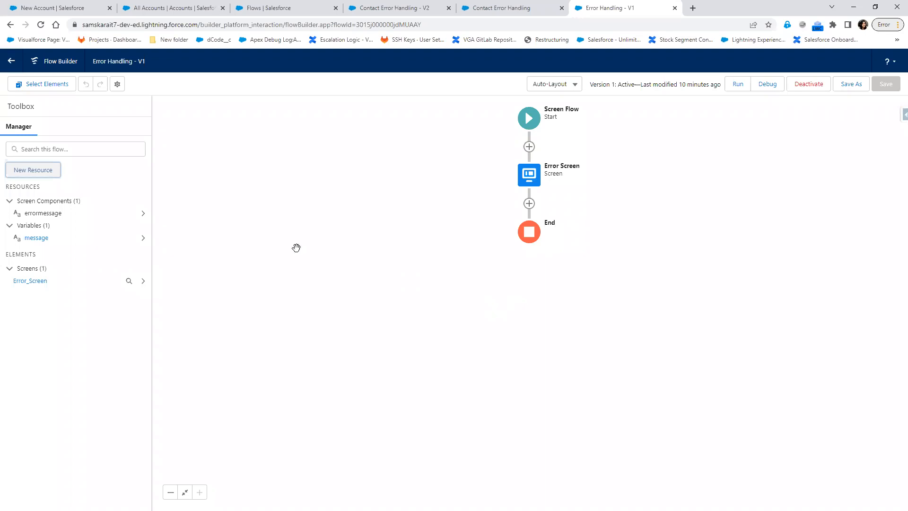
left_click(41, 178)
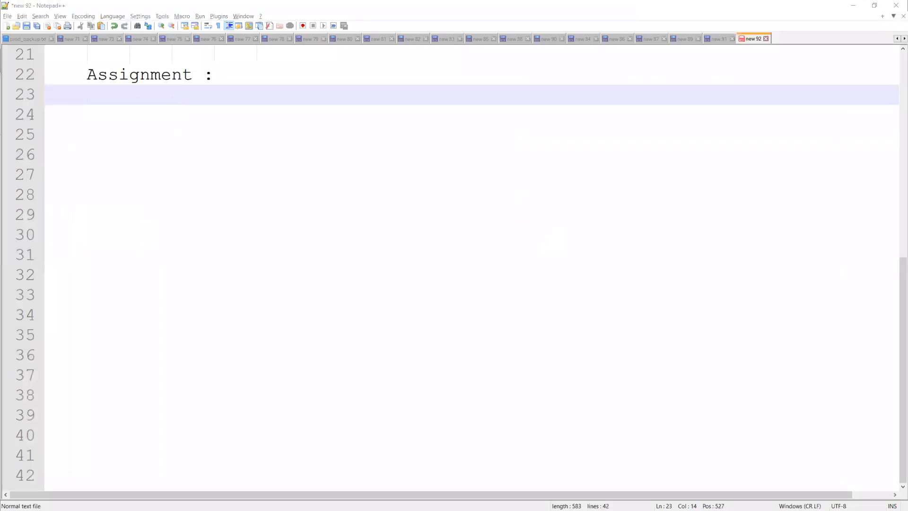
On line 23, begin item '1) implement a sub flow to show error message based on value passed by the'
left_click(130, 104)
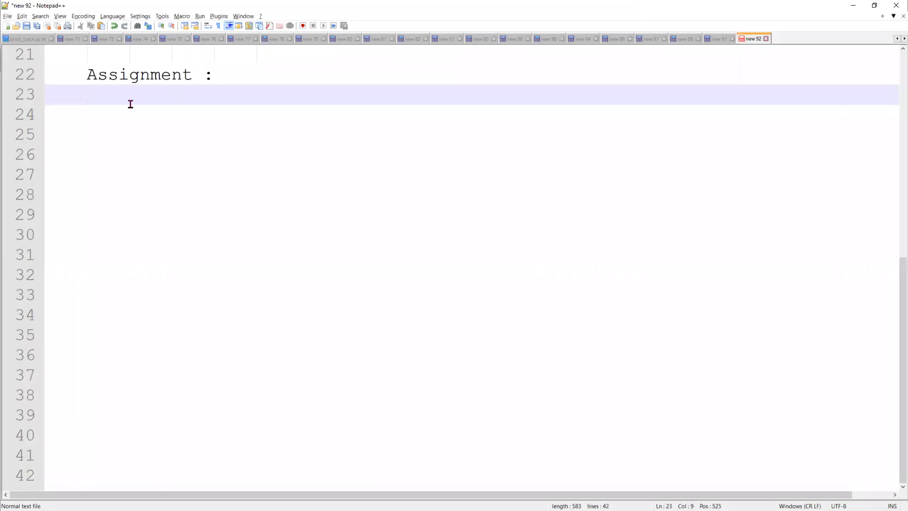
type("1")
type("W")
key("BackSpace")
type("cr")
key("BackSpace")
key("BackSpace")
type("implea")
key("BackSpace")
type("ment a sub")
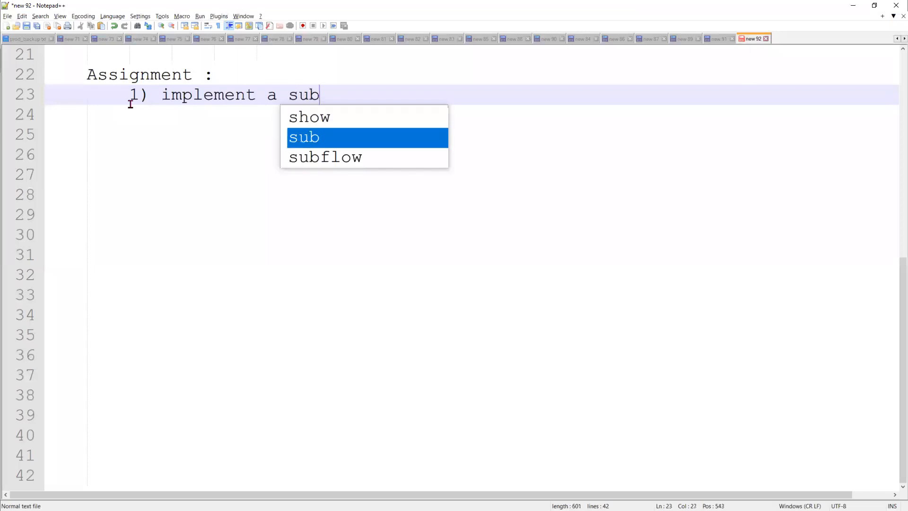
type(" flow ")
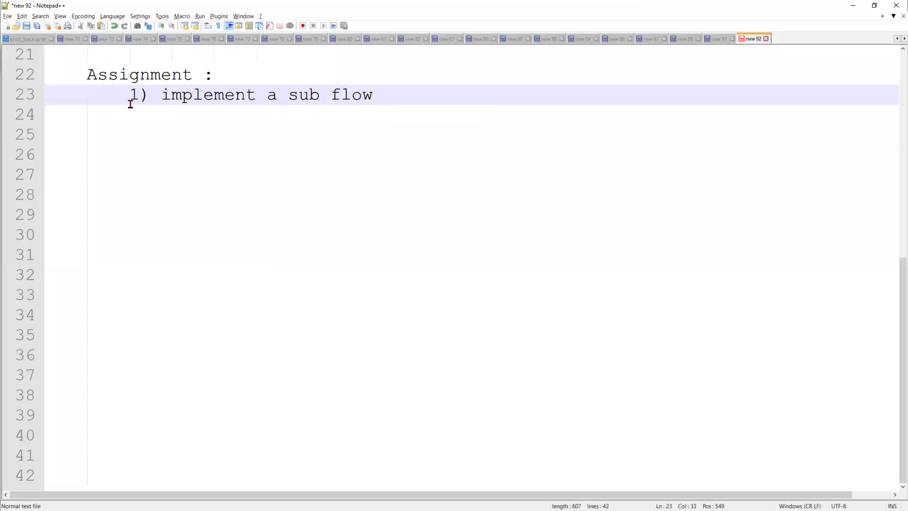
type("to show")
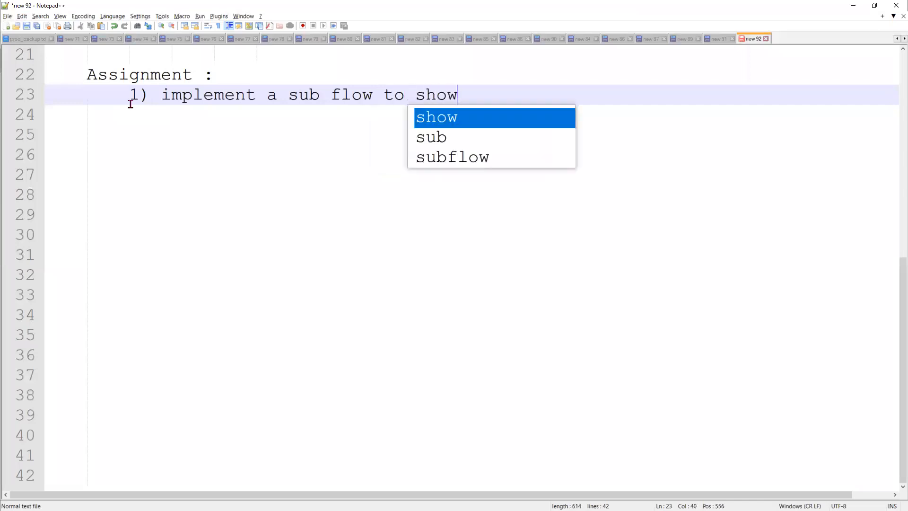
type(" error")
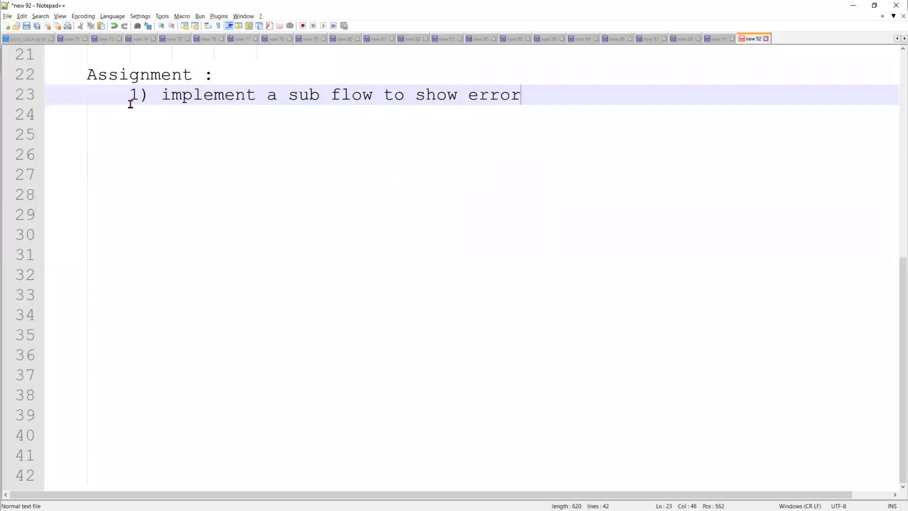
type(" messag")
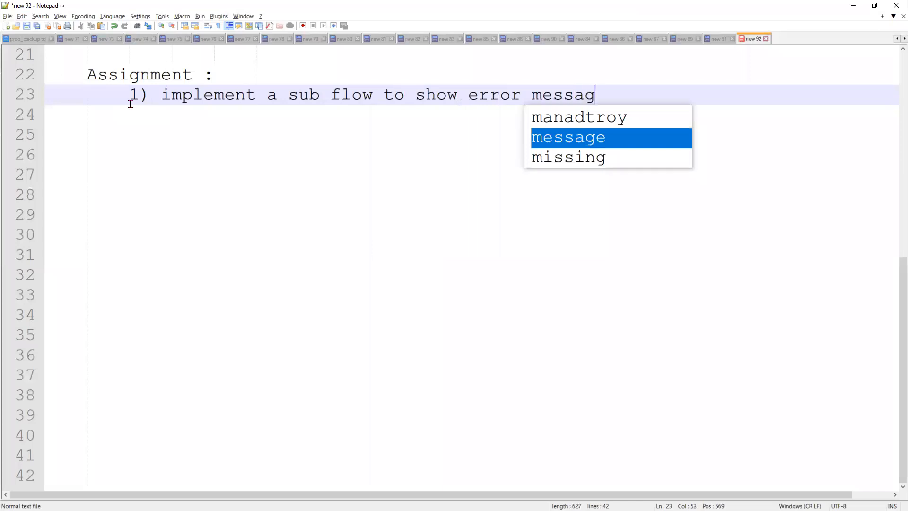
type("e based on ")
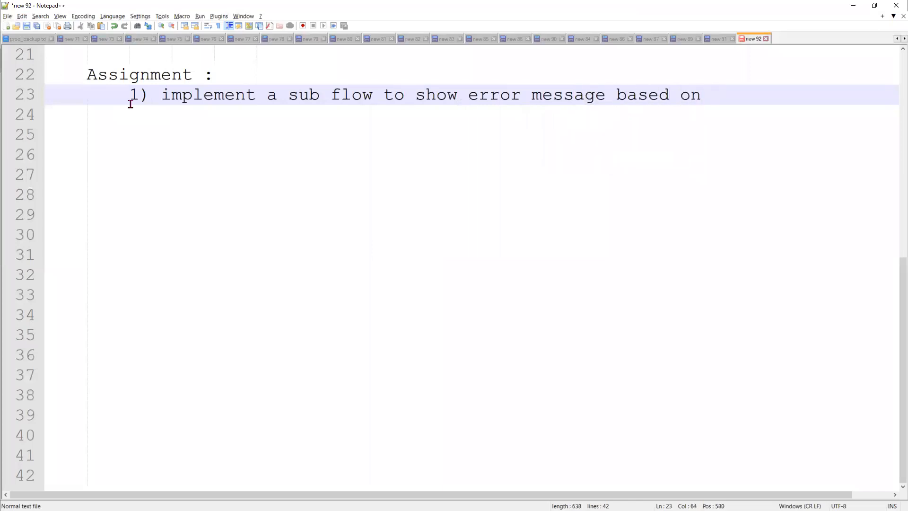
type("value passed by the")
Finish with 'main flow' and add the line 'Main Flow : Create Account (manadtroy)'
key("Return")
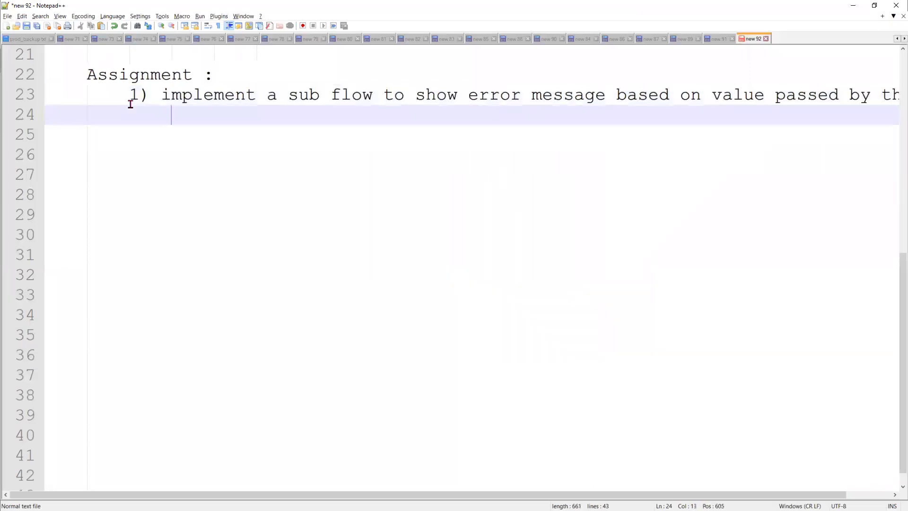
type("main flow")
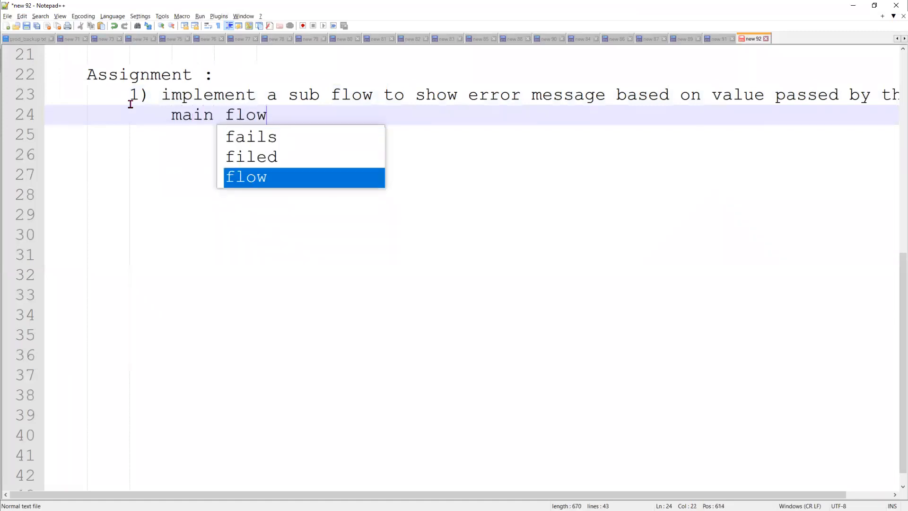
key("Return")
type("Ma")
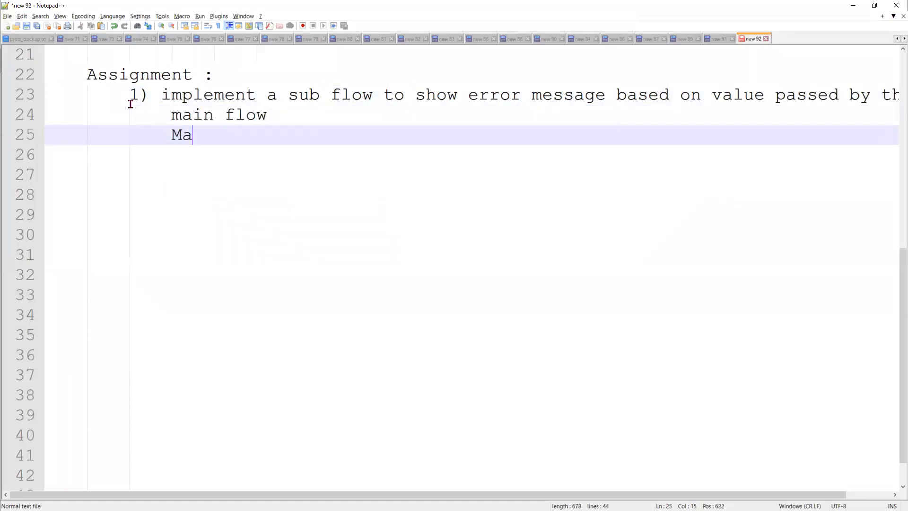
type("in F")
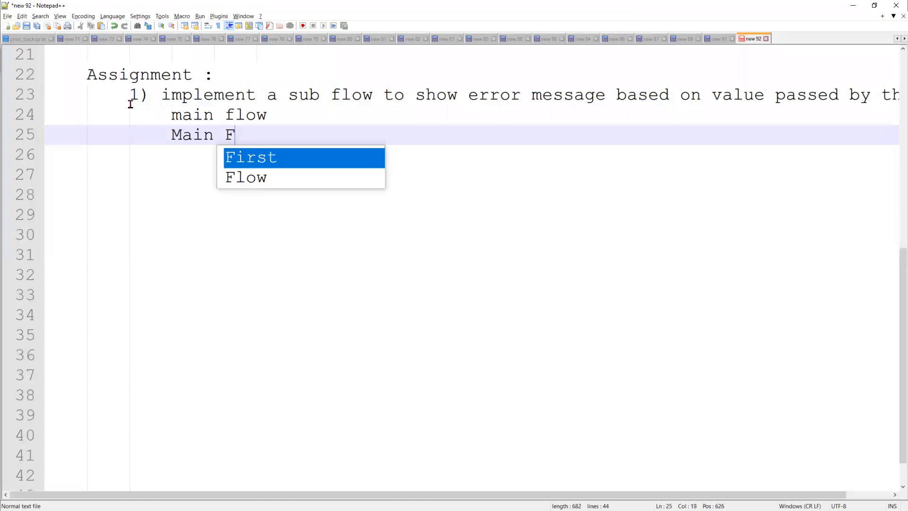
type("low : Create ")
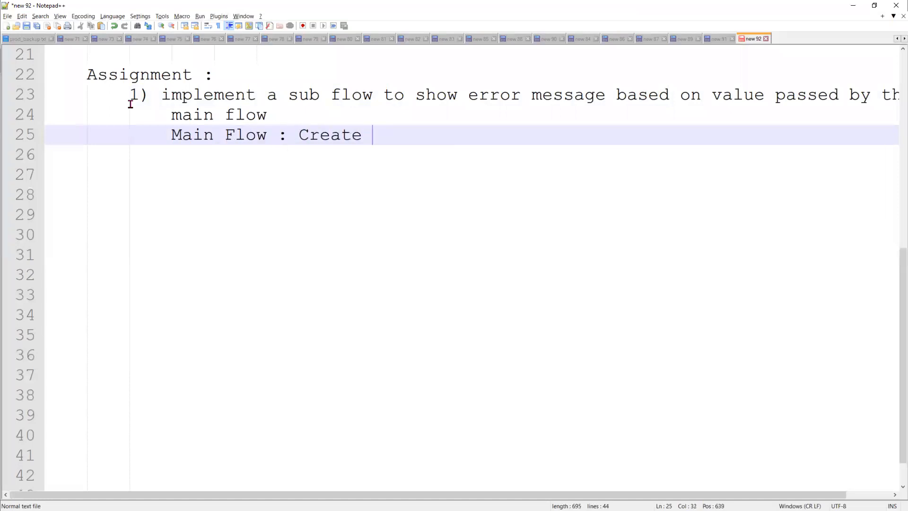
type("Account (man")
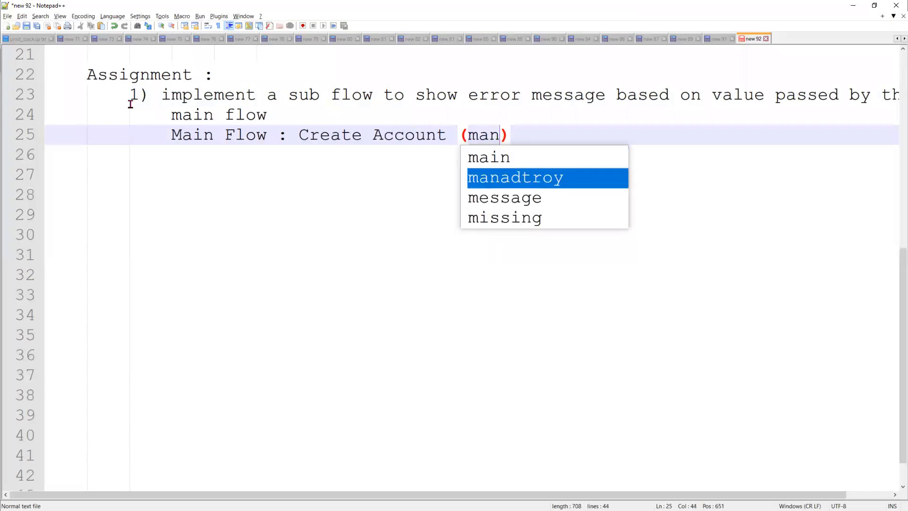
key("Return")
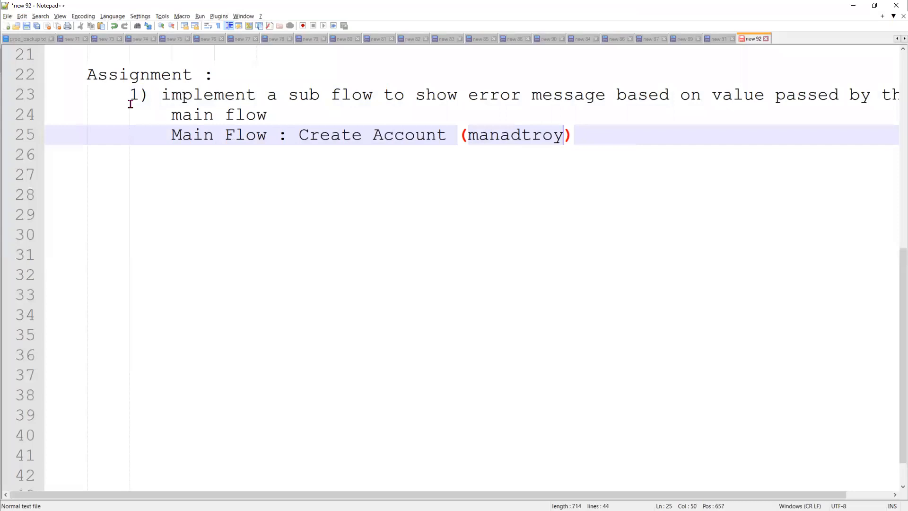
key("Return")
key("Return")
key("BackSpace")
Write the item '1) implement a Thankyou Subflow, and call the sub flow from main flow.'
type("1)")
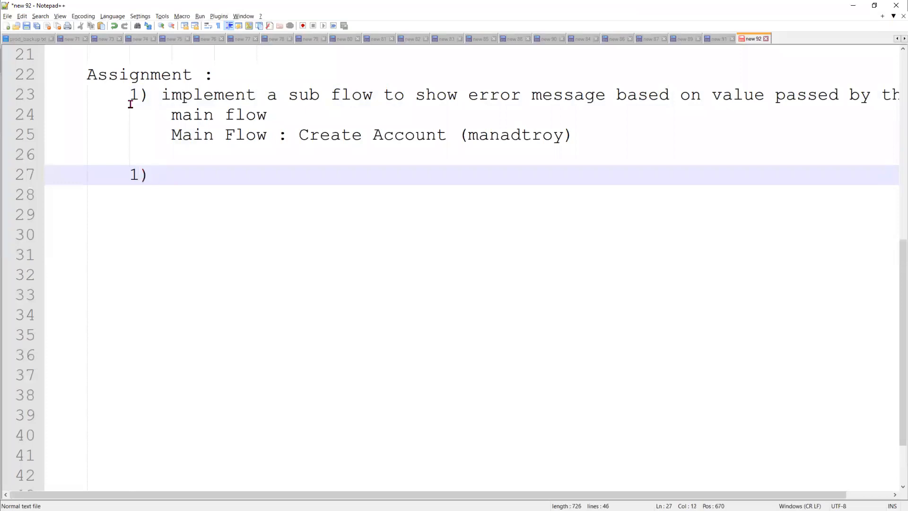
type(" implement ")
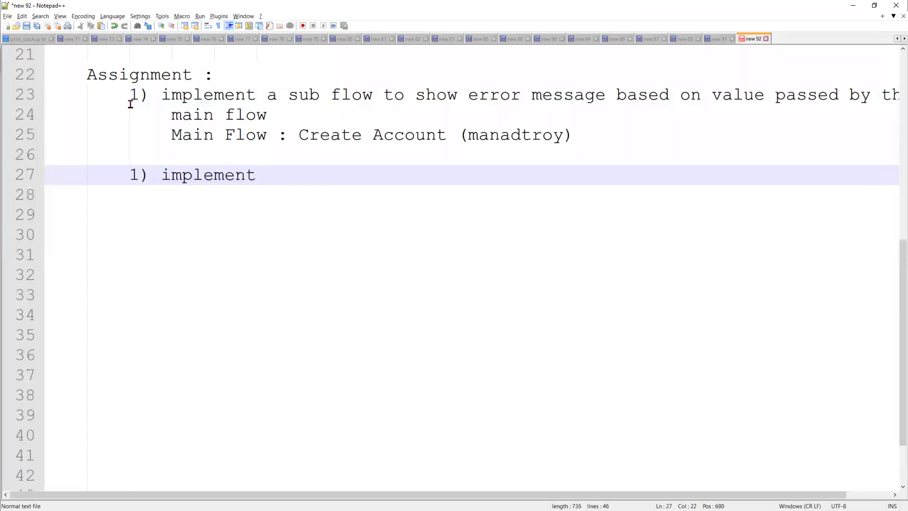
type("a Thankyou")
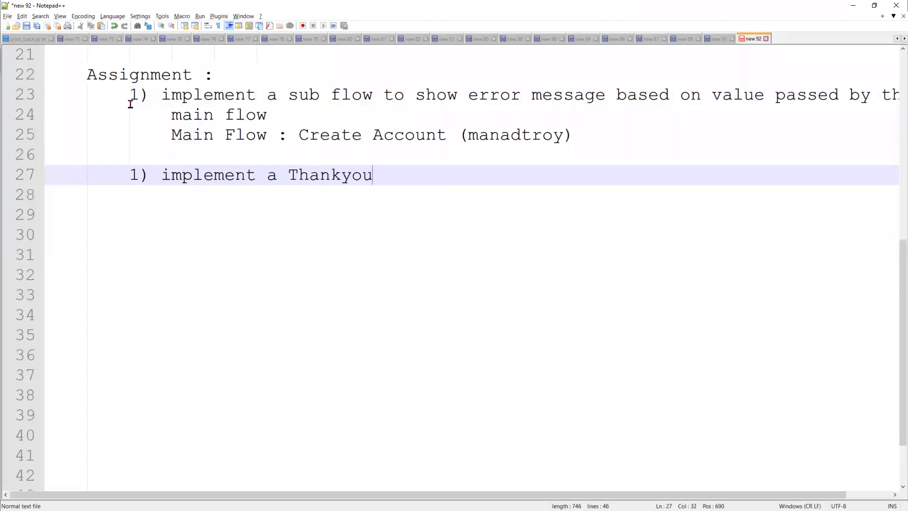
type(" Subflow m, and c")
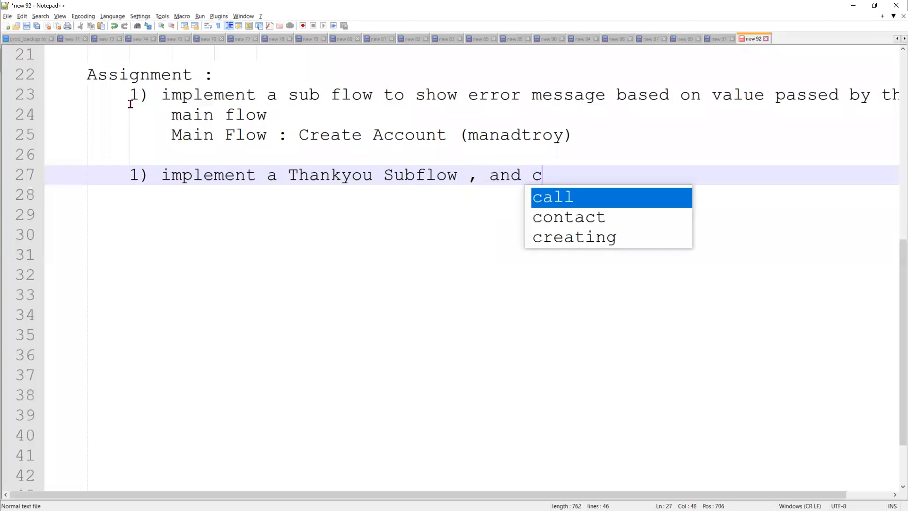
type("all the s")
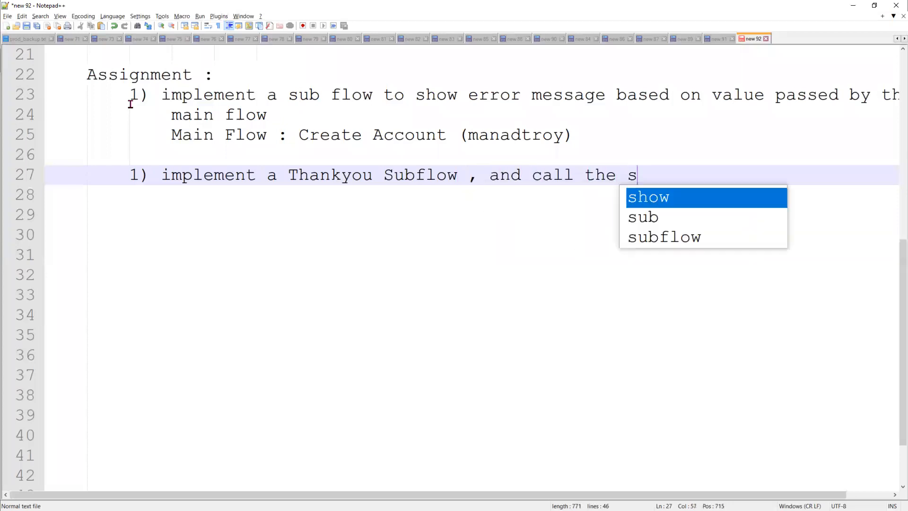
type("ub flow ")
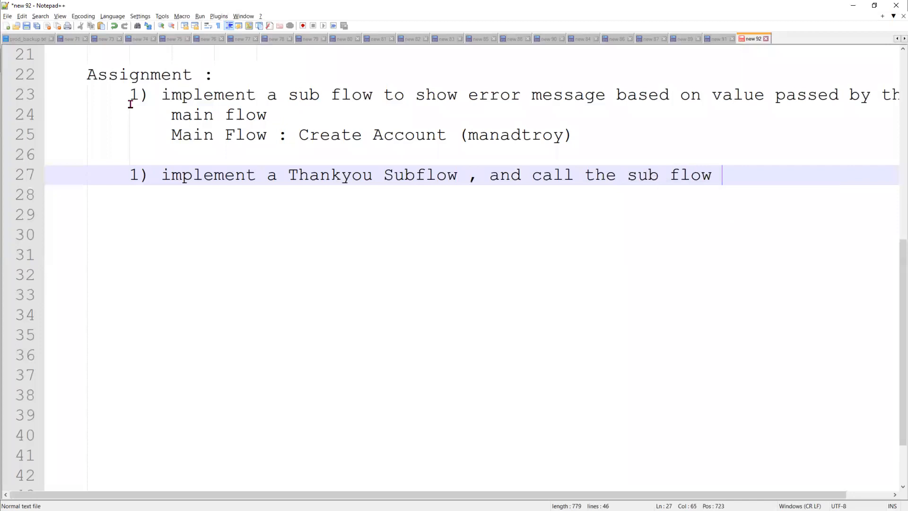
type("from ma")
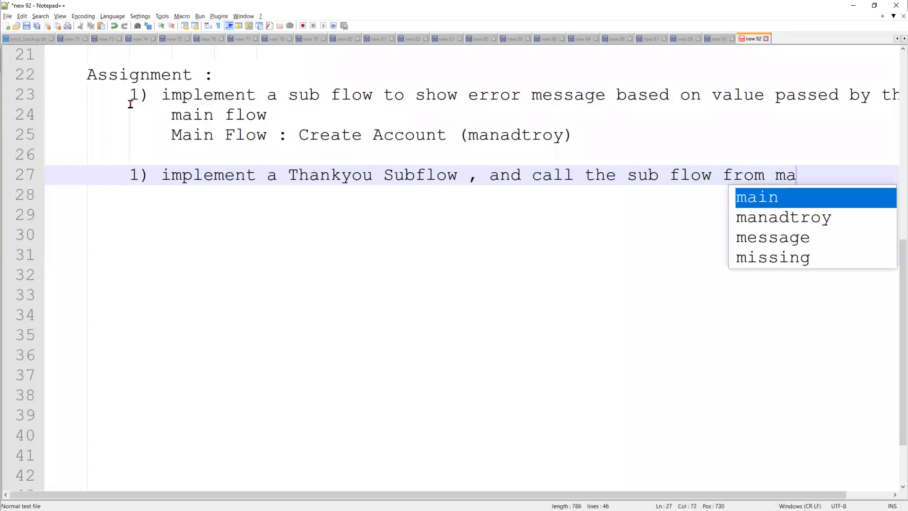
type("in flow")
key("Return")
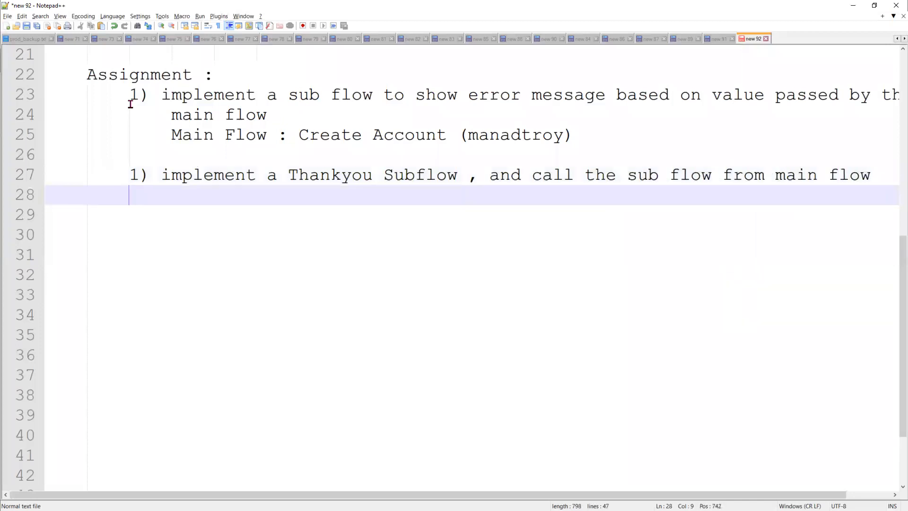
left_click(871, 174)
type(".")
Add 'Main Flow : Creating a Lead' and 'Show a Thankyou message as soon as Lead is created'
left_click(226, 192)
type("Main ")
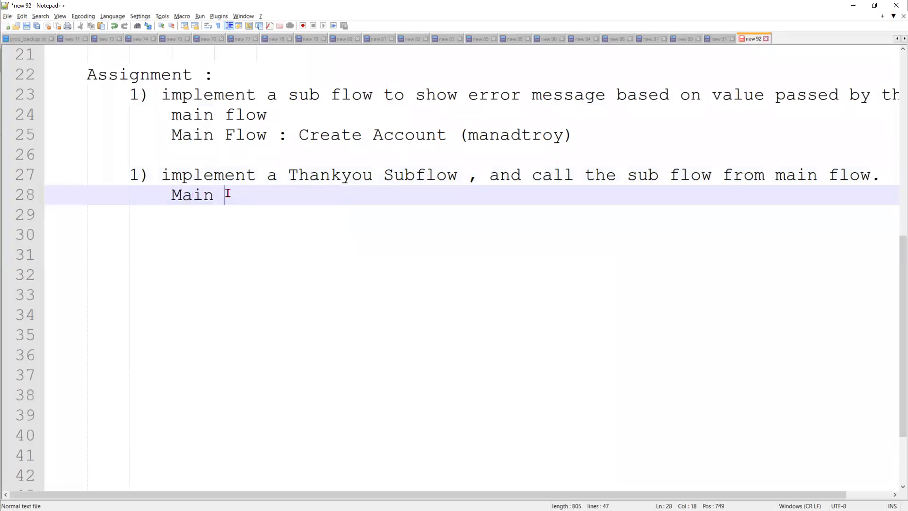
type("Flow : Creating")
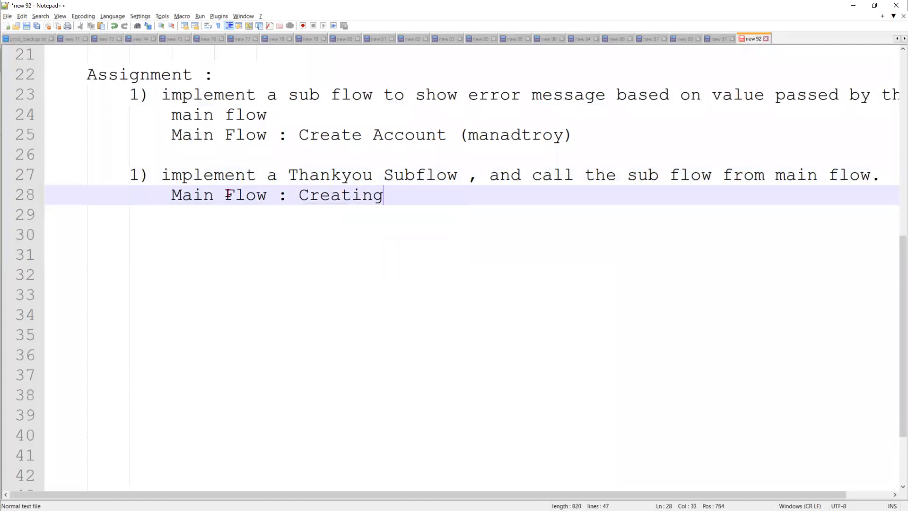
type(" a Lead")
key("Return")
key("Return")
type("Lead")
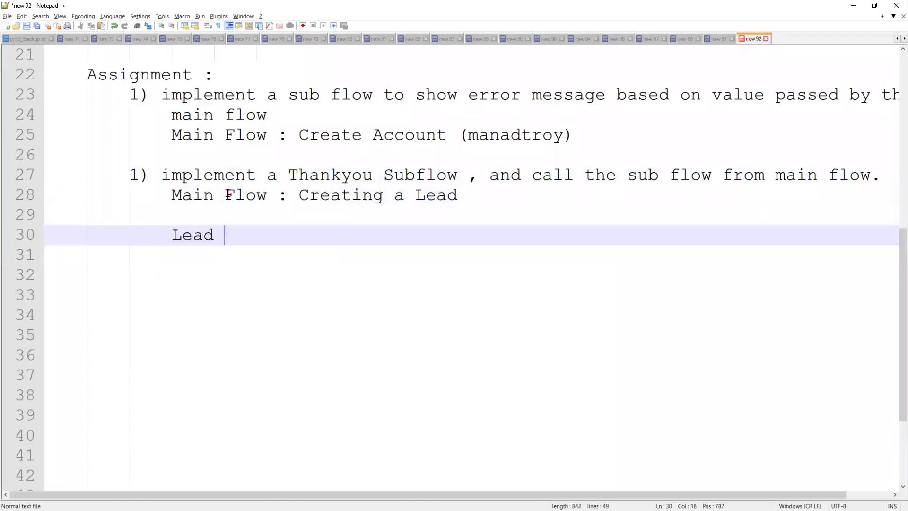
key("BackSpace")
key("BackSpace")
key("BackSpace")
key("BackSpace")
key("BackSpace")
type("Show a ")
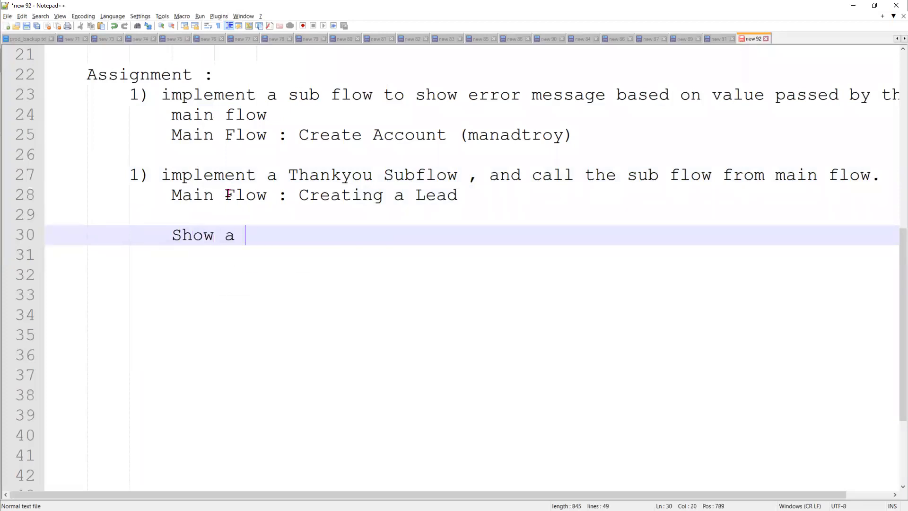
type("Thankyou")
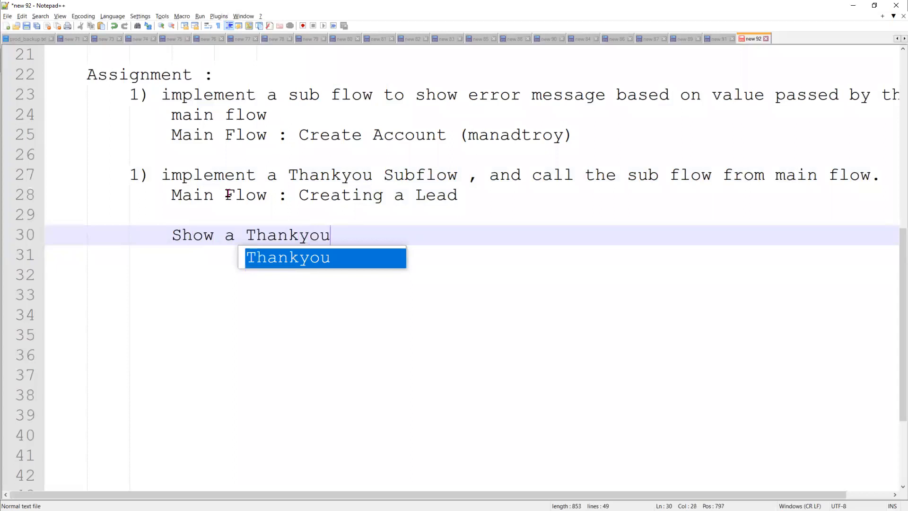
type(" messag")
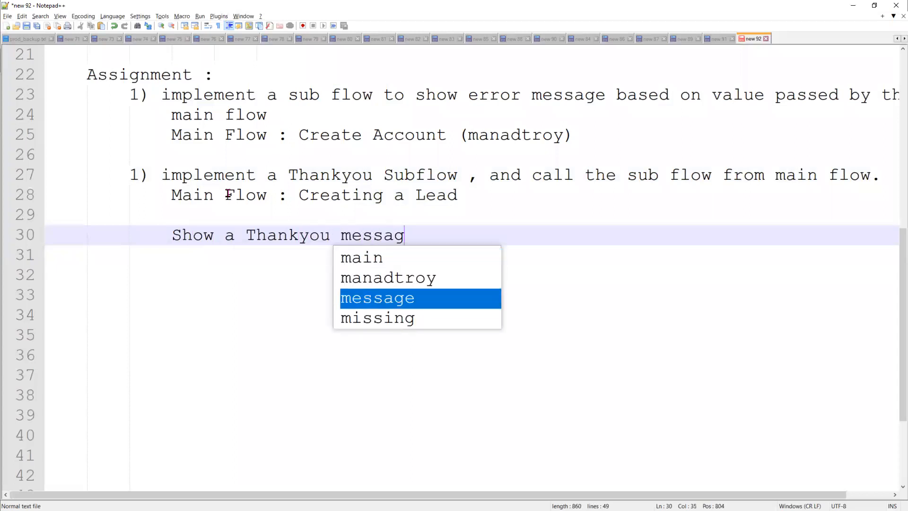
type("e a ")
type("s s")
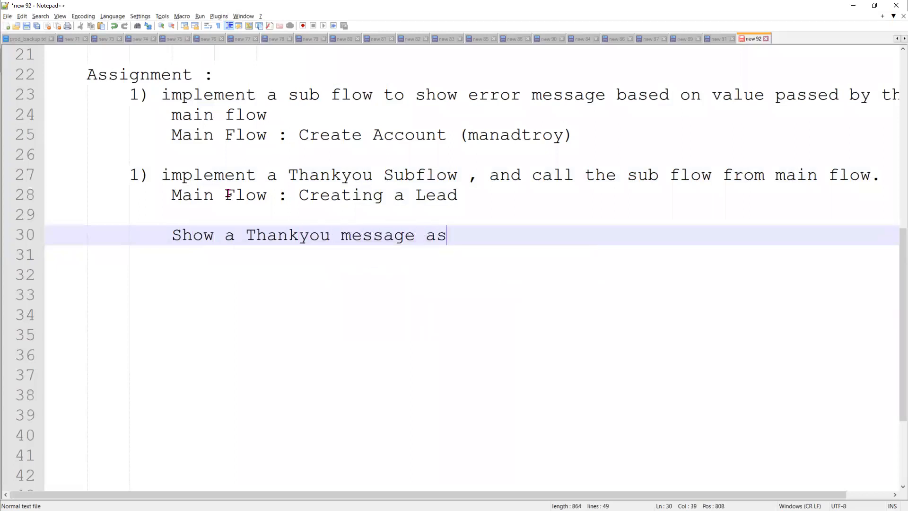
type("oon a")
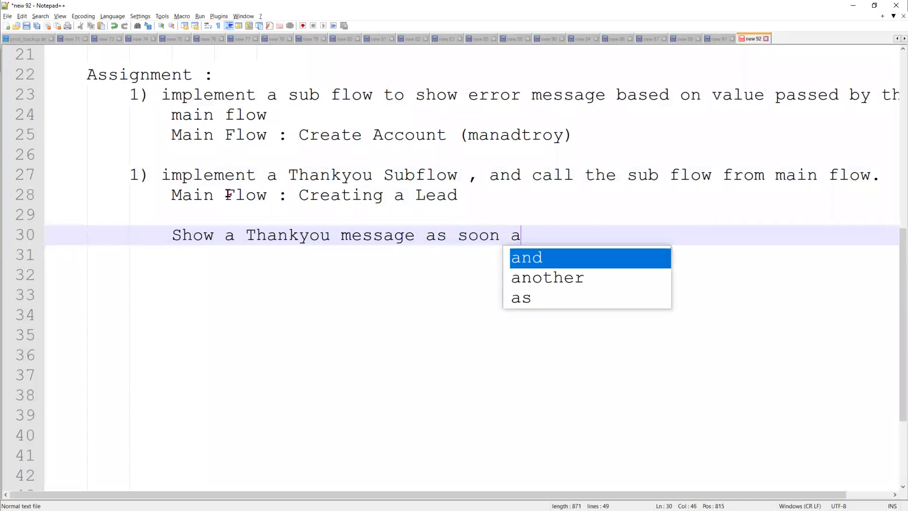
type("s Lead is c")
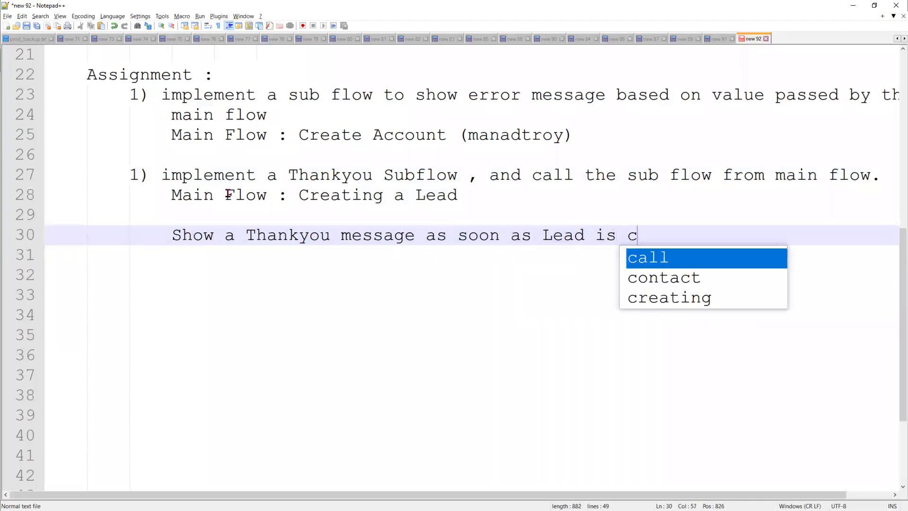
type("reated")
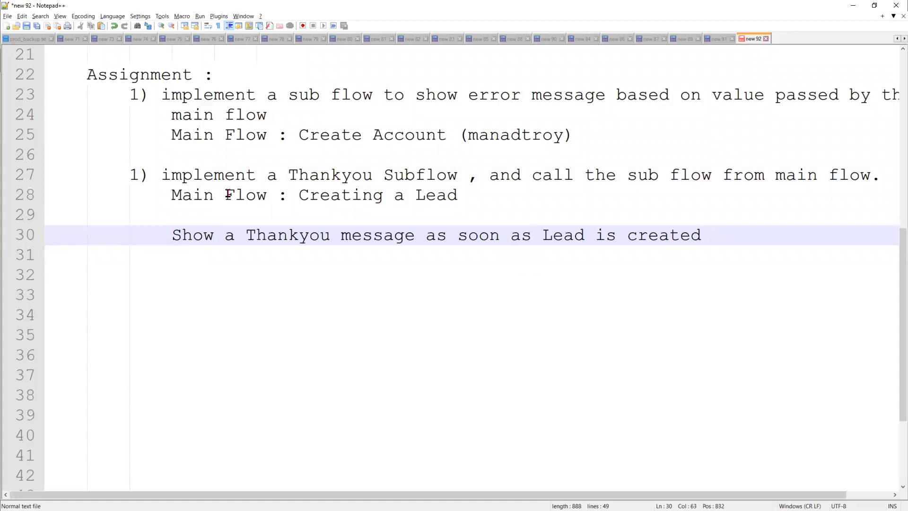
key("Return")
key("Return")
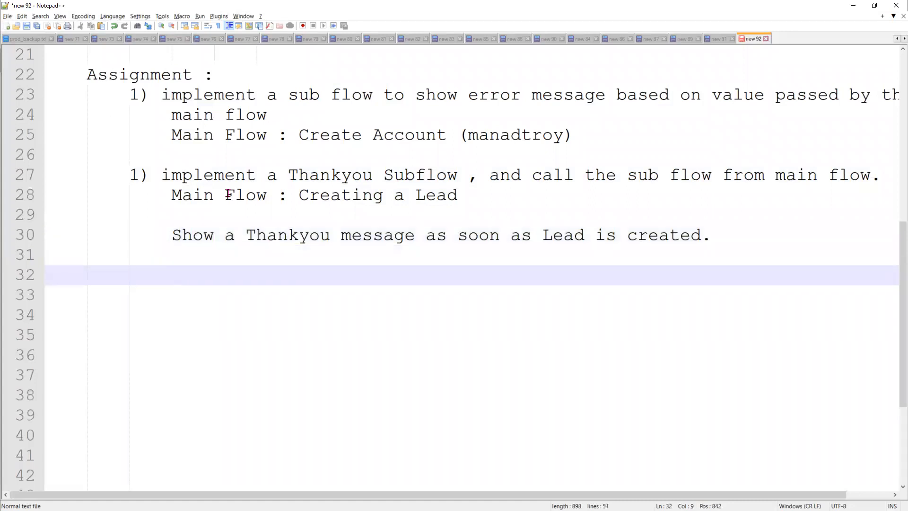
Type item '2) Implement a Sub Flow to create New Record' on line 32
type("2) Implement a Sub Flow ")
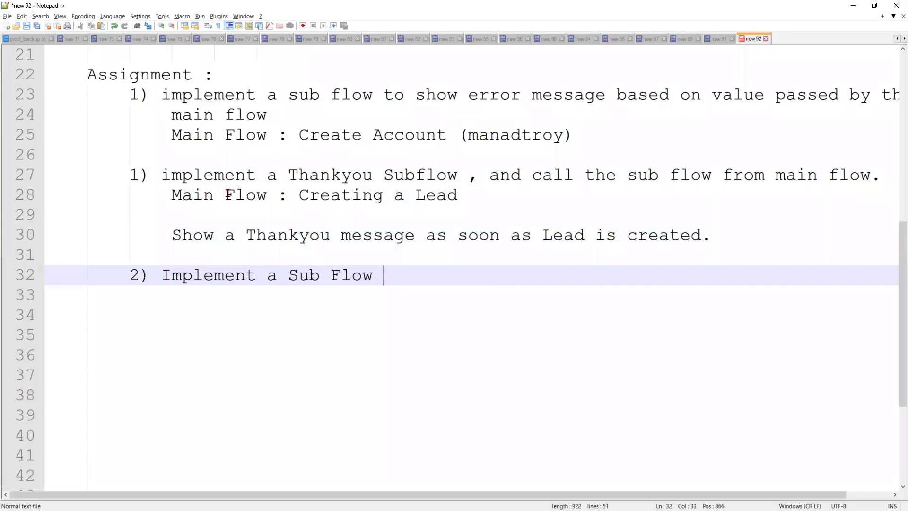
type("to n")
key("BackSpace")
type("cew")
key("BackSpace")
key("BackSpace")
key("BackSpace")
type("re ate N")
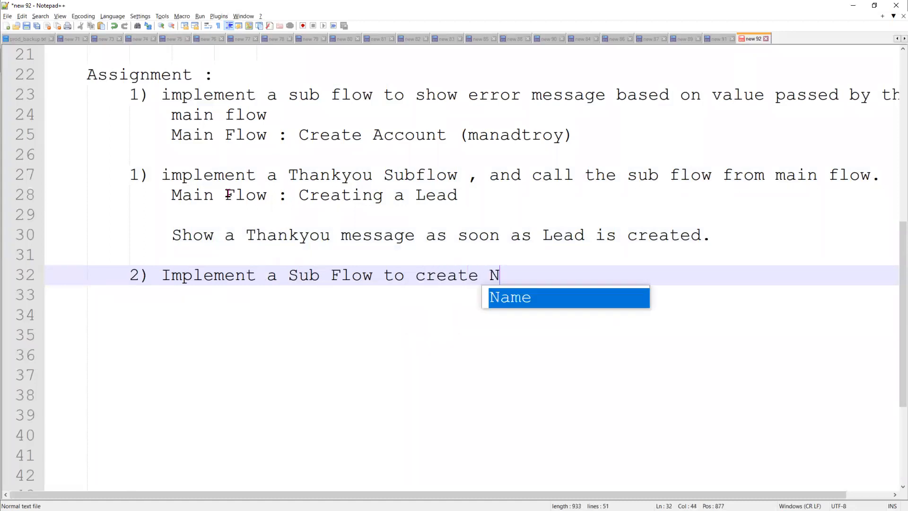
type("ew Record")
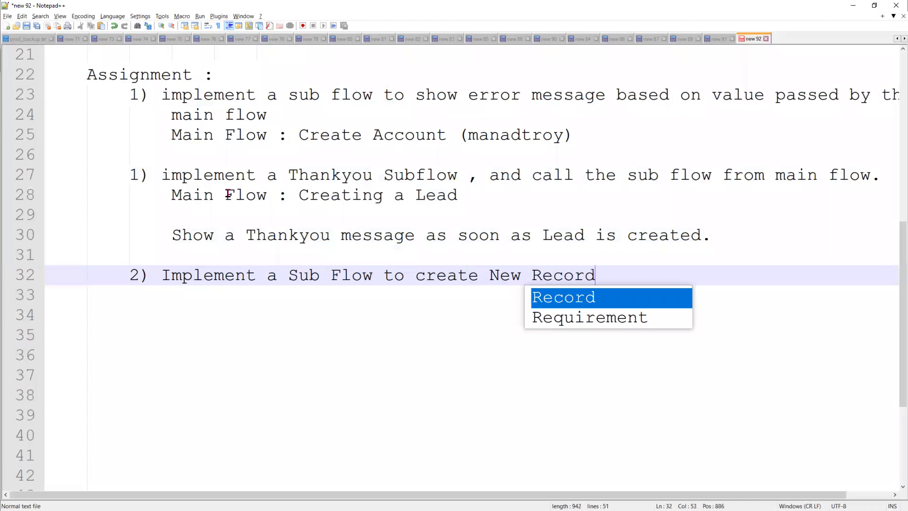
key("Return")
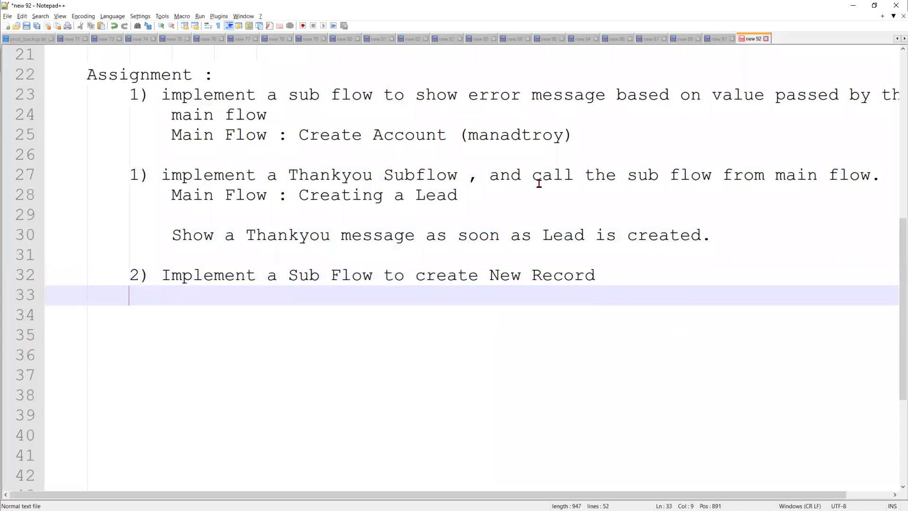
Append 'and call the Main Flow' to item 2 and begin the 'Main Flow : create' line
left_click(618, 282)
type("and a")
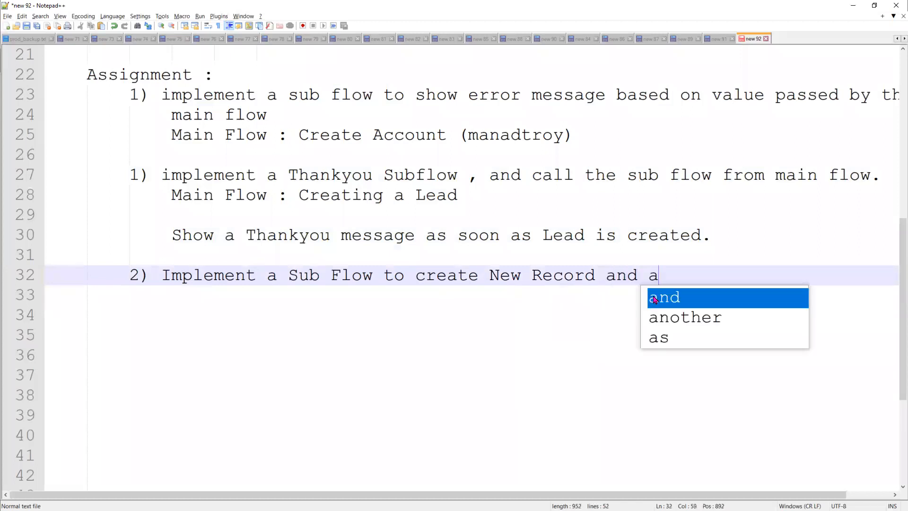
key("BackSpace")
type("call h")
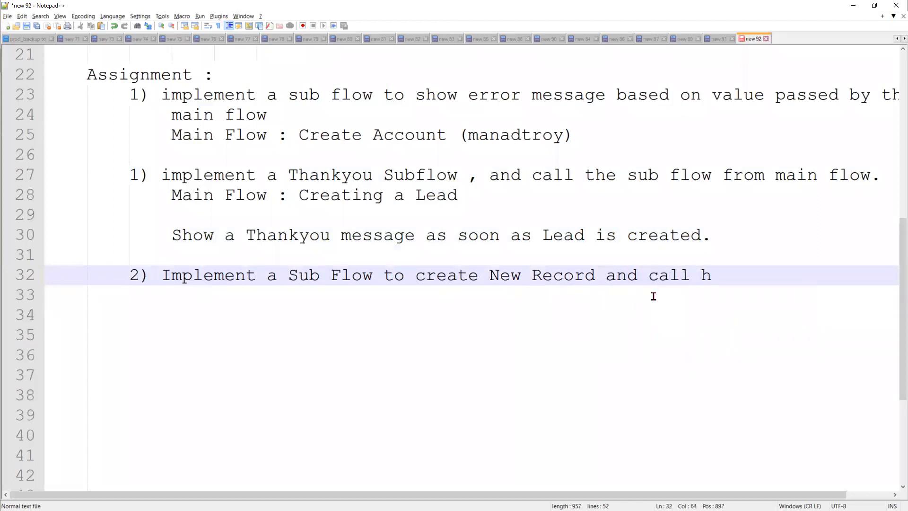
key("BackSpace")
type("the ")
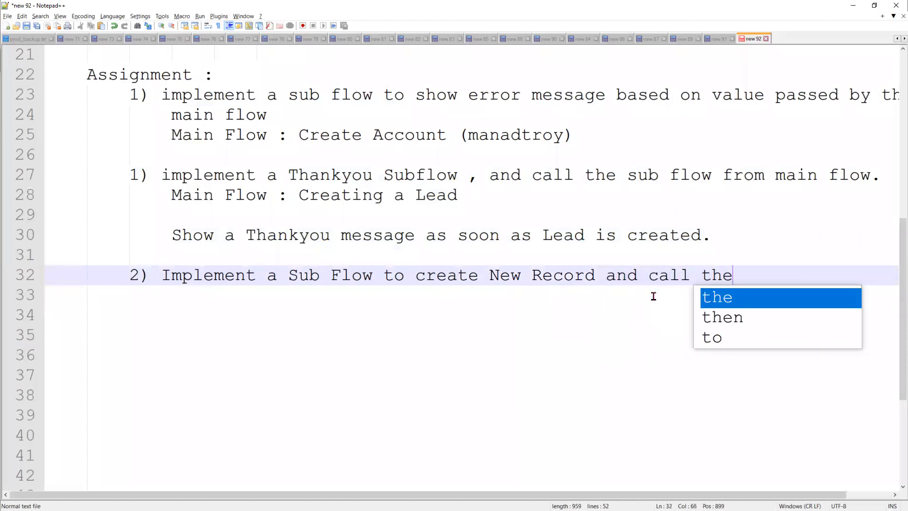
type("Sub ")
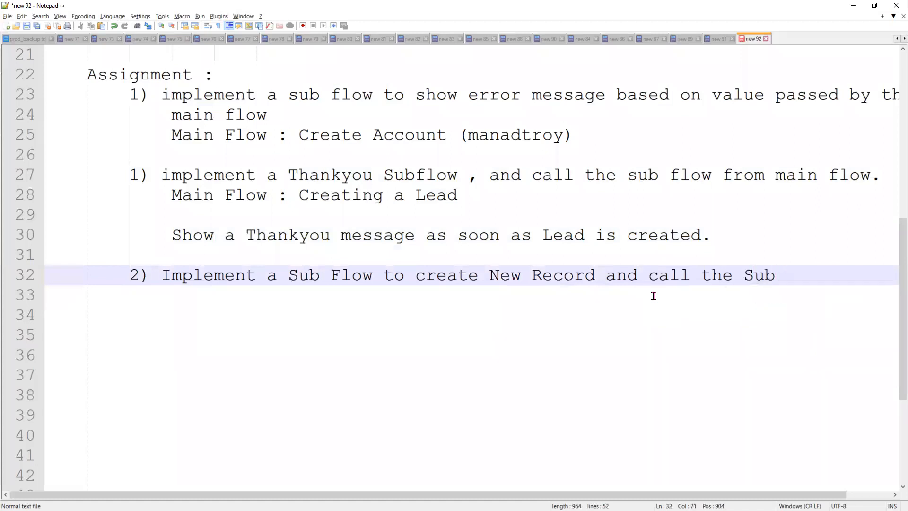
type("Flo")
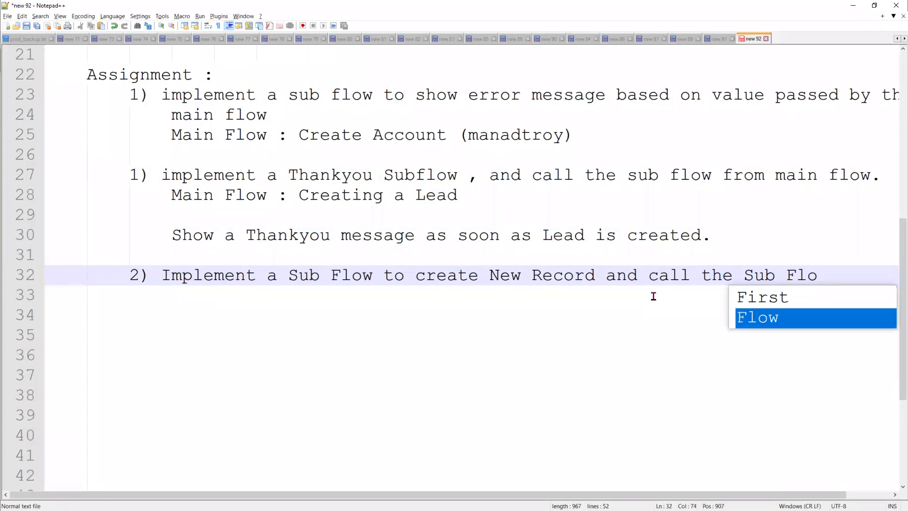
key("BackSpace")
key("BackSpace")
key("BackSpace")
key("BackSpace")
key("BackSpace")
key("BackSpace")
key("BackSpace")
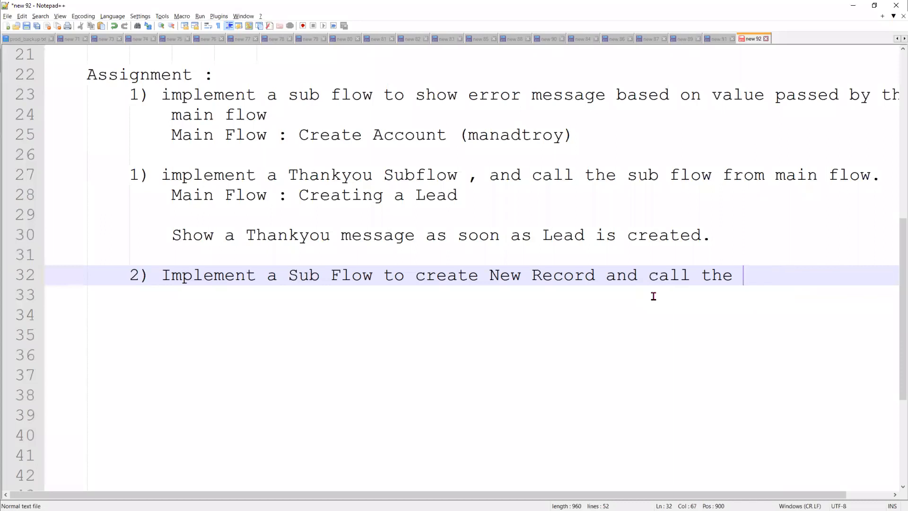
type("Main Flow")
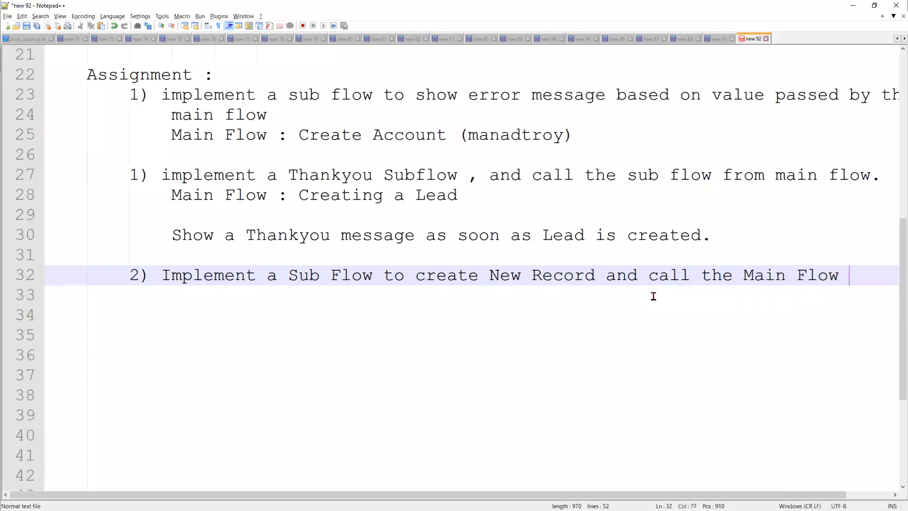
key("Return")
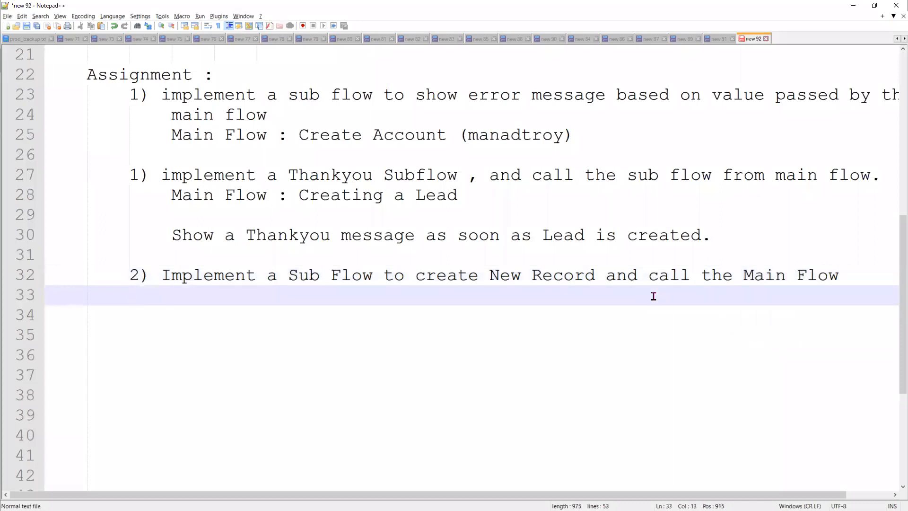
type("Main Flow ")
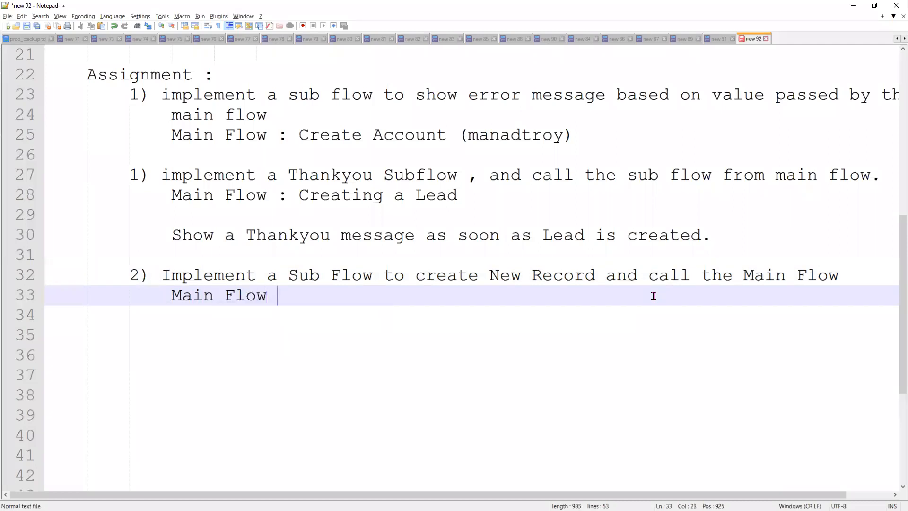
type(": crete")
key("BackSpace")
key("BackSpace")
key("BackSpace")
Finish 'Main Flow : create Account', moving 'pass the account id to Subflow' onto an indented line
type("a")
key("BackSpace")
type("eat e Accoun")
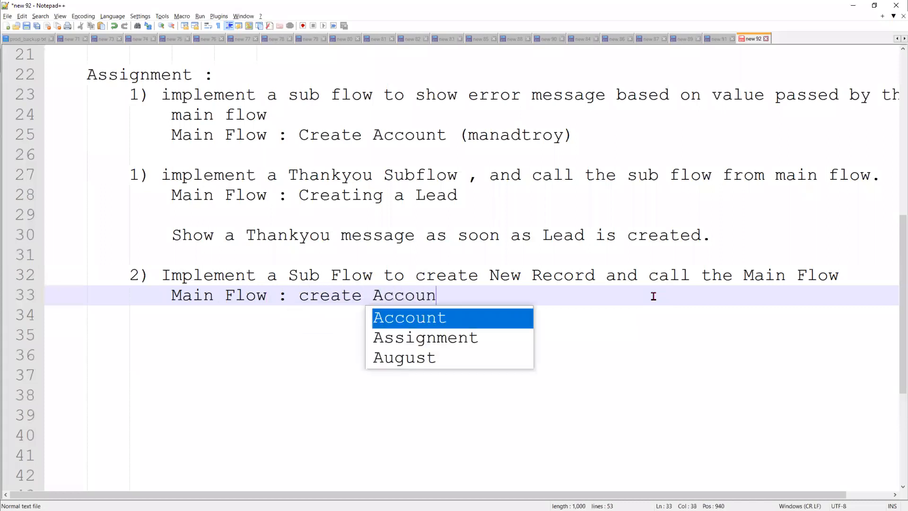
type("t , pass the")
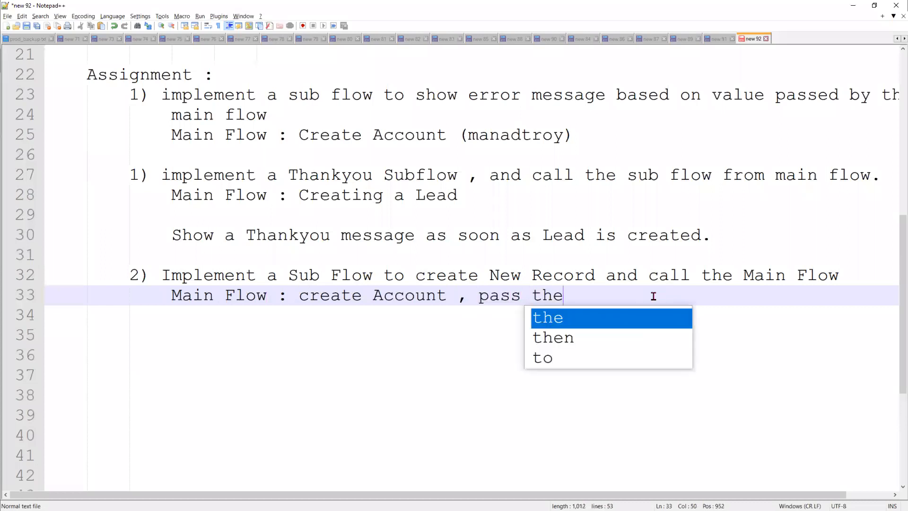
type(" account id to")
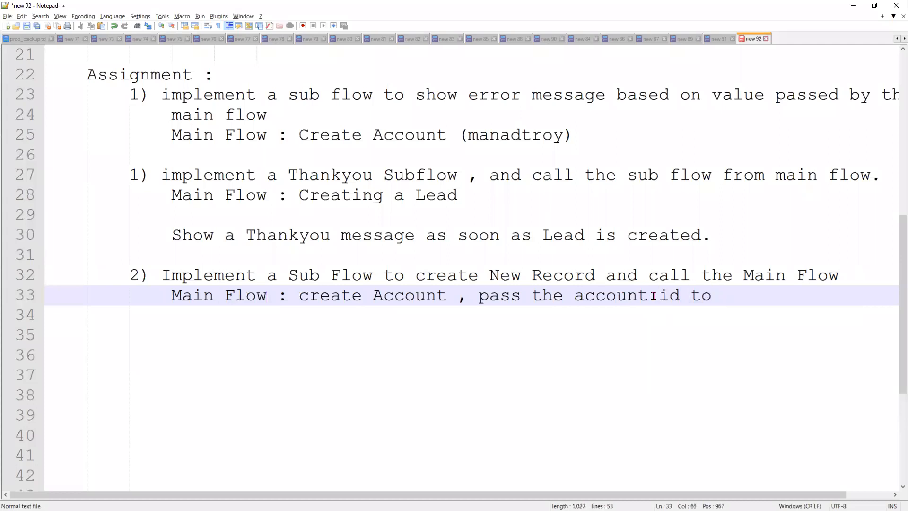
type(" Subflow")
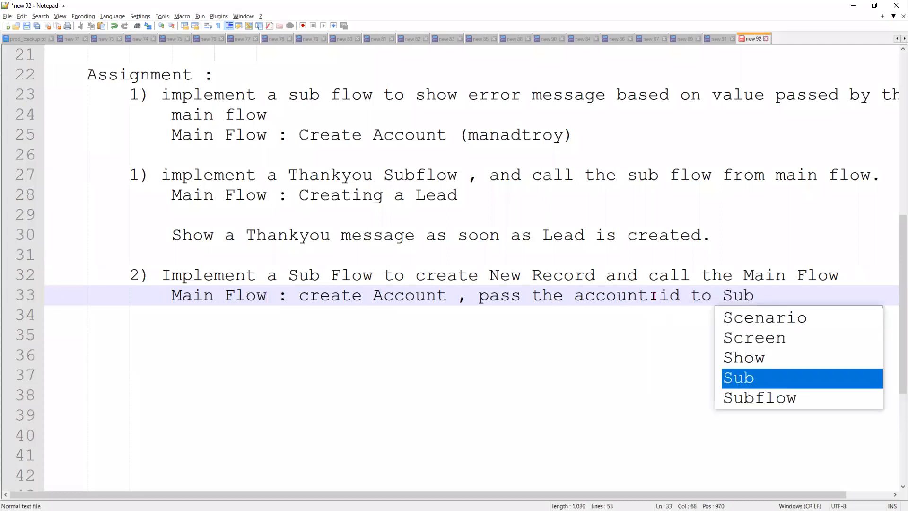
left_click(476, 302)
key("Return")
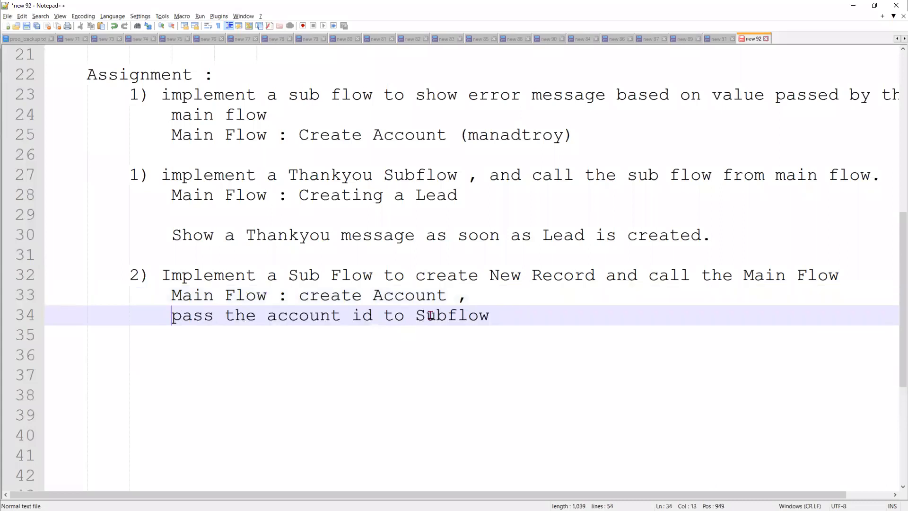
key("Tab")
key("Tab")
key("Tab")
Add the line 'From the Sub flow create Contact, create Opportunity' and review the notes
left_click(664, 316)
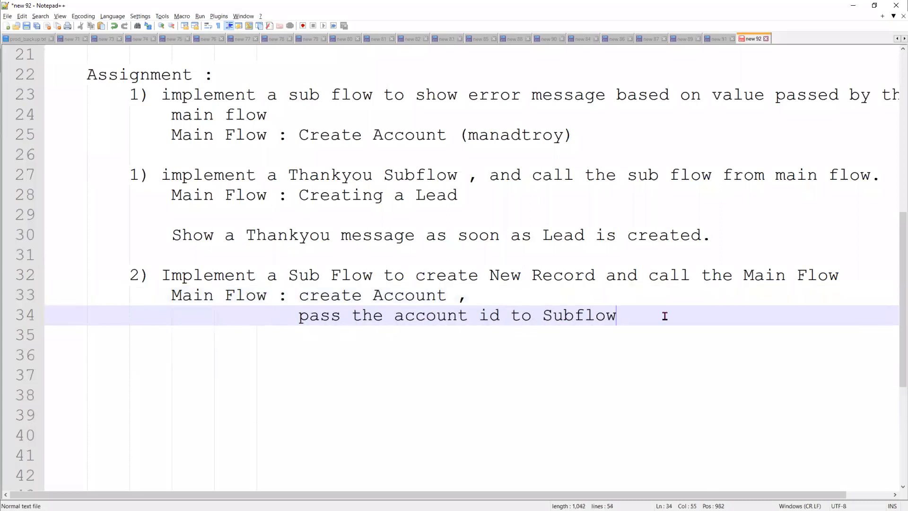
key("Return")
type("F")
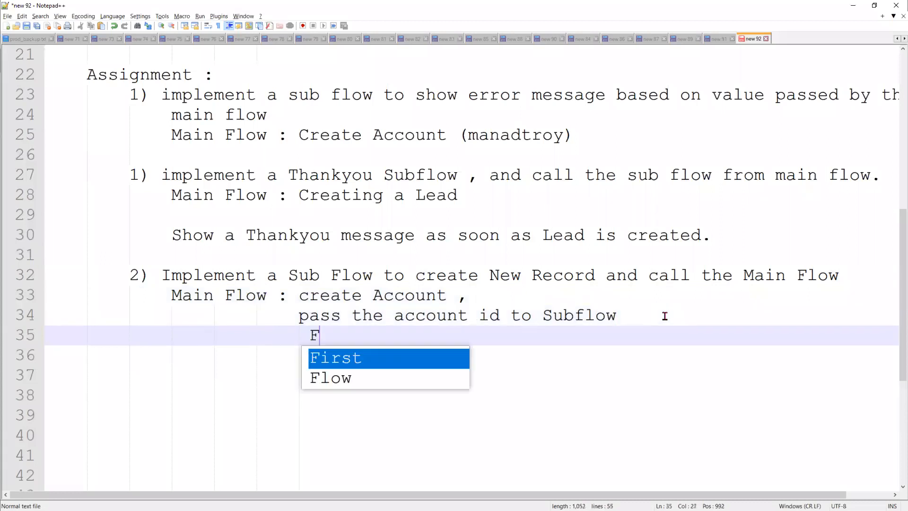
type("rom th e ")
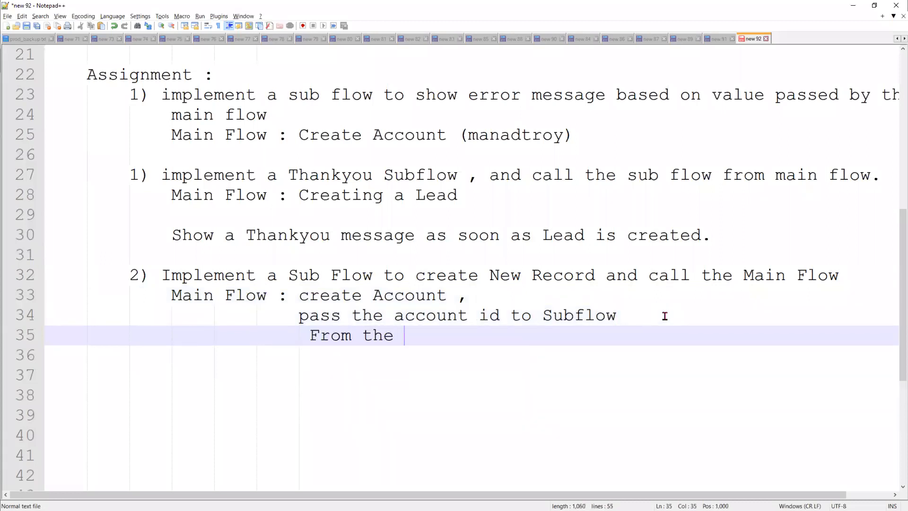
type("Sub flo")
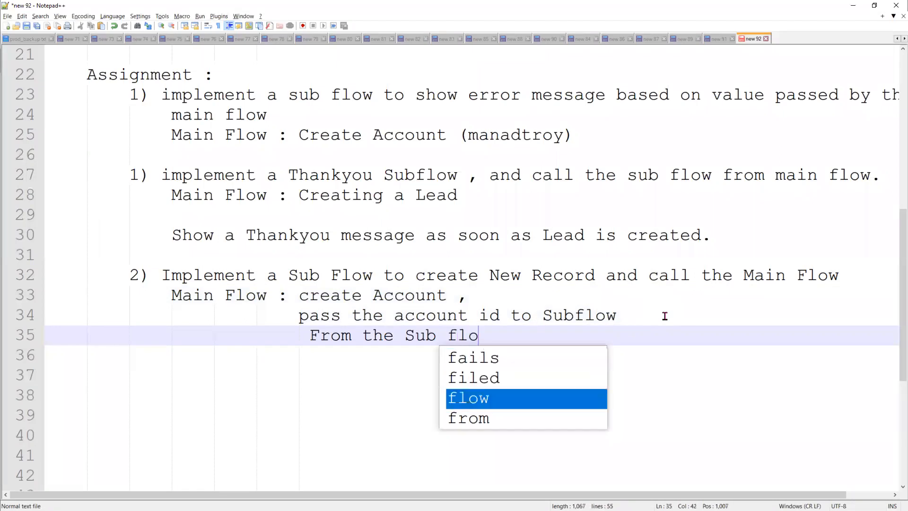
type("w create ")
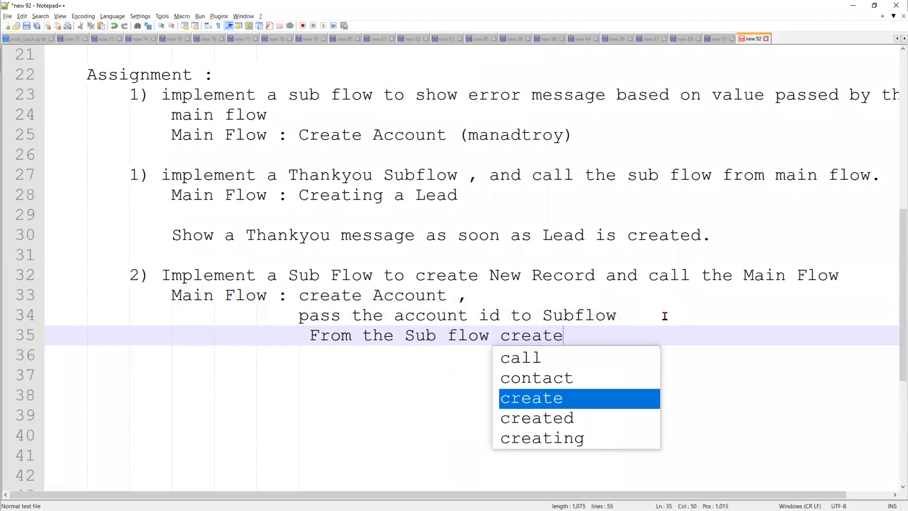
type("Conta")
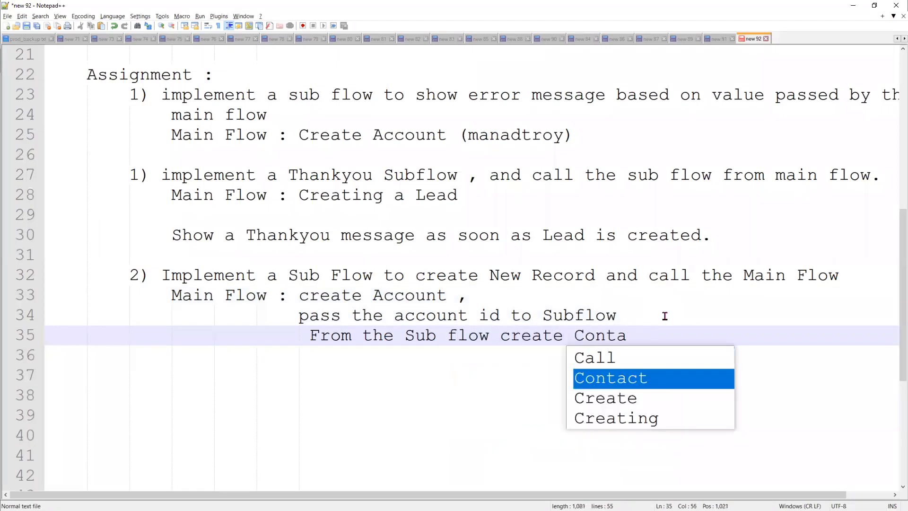
type("ct,")
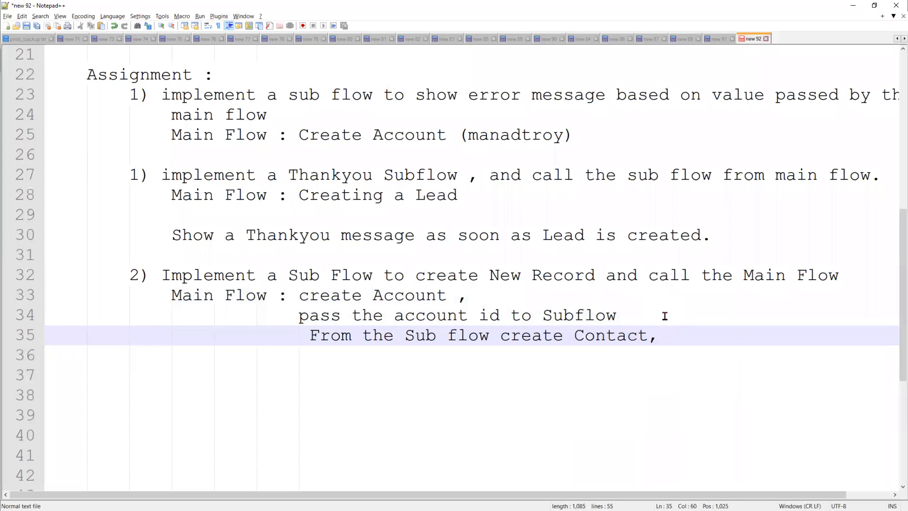
type(" create Opportunitu")
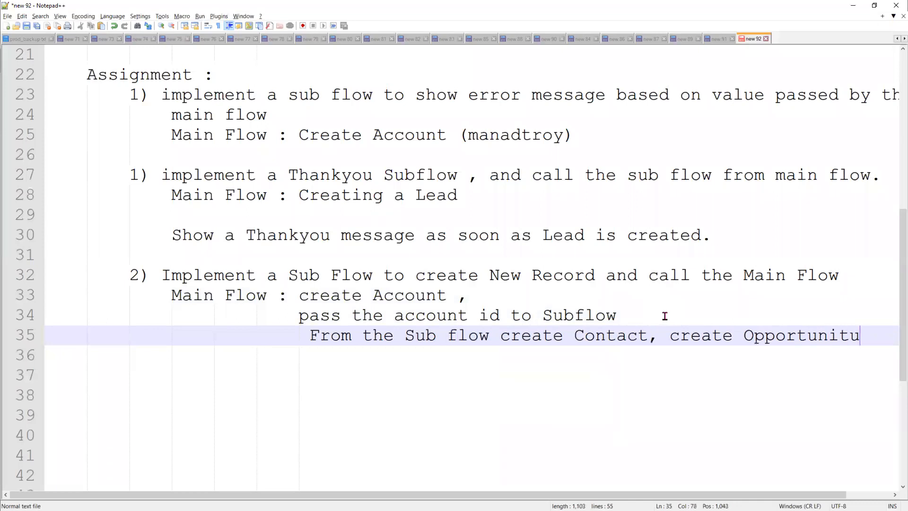
key("BackSpace")
type("y.")
scroll(301, 391, "up", 1)
scroll(301, 391, "up", 2)
scroll(301, 392, "up", 4)
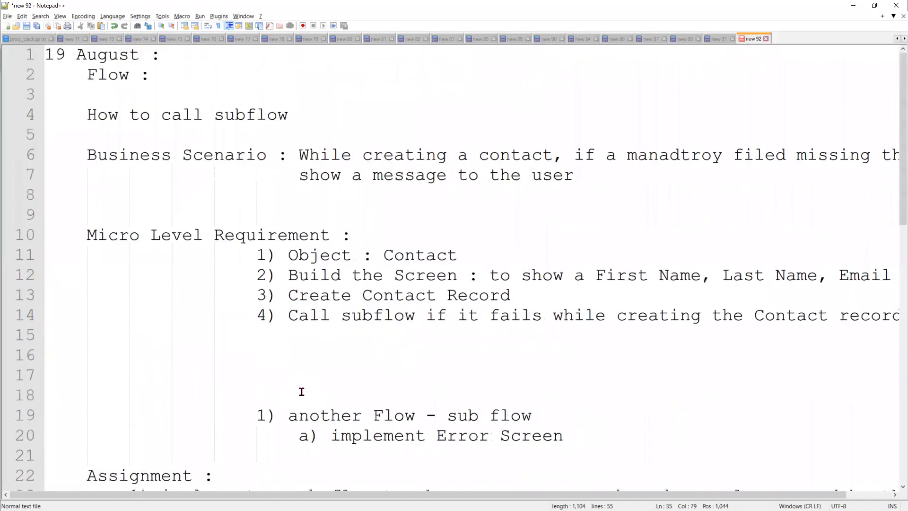
scroll(301, 392, "down", 8)
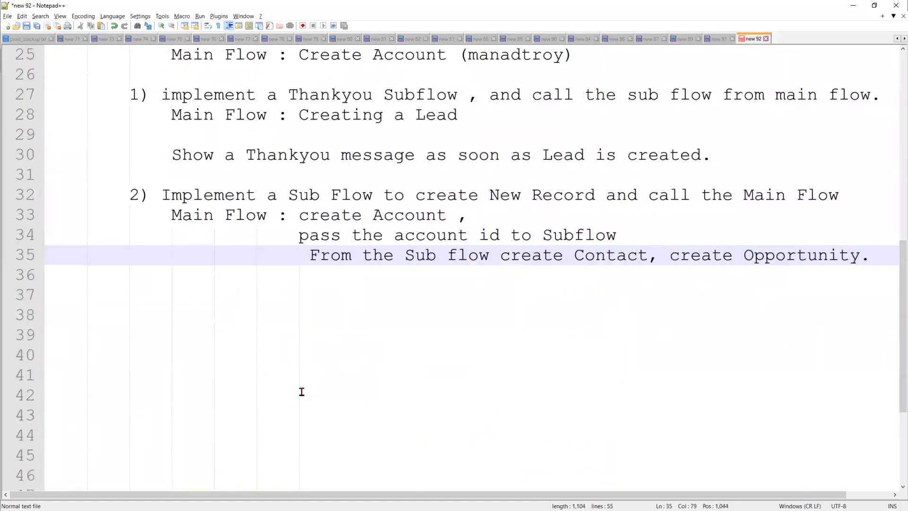